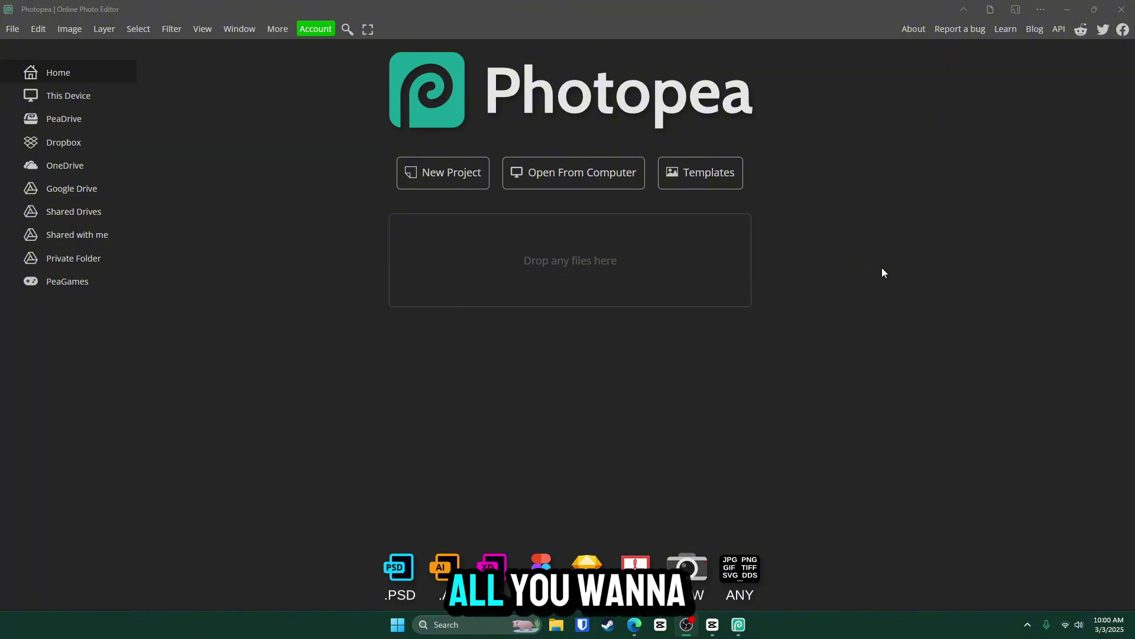
# Create a new project sized 1280 by 720 pixels with a white background
pyautogui.click(448, 181)
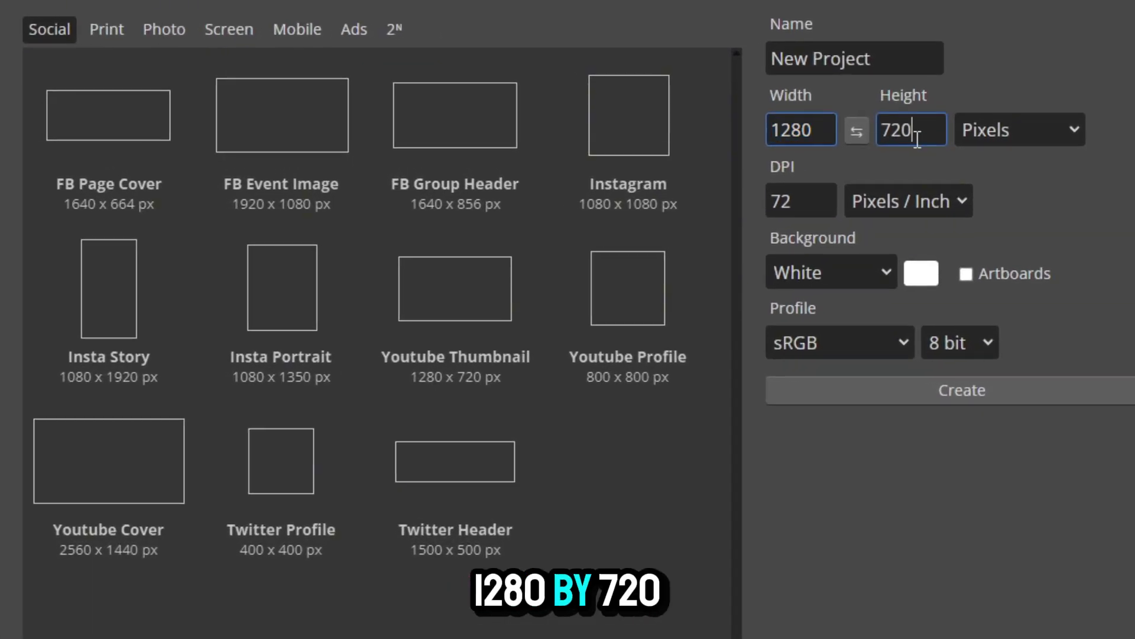
pyautogui.click(946, 144)
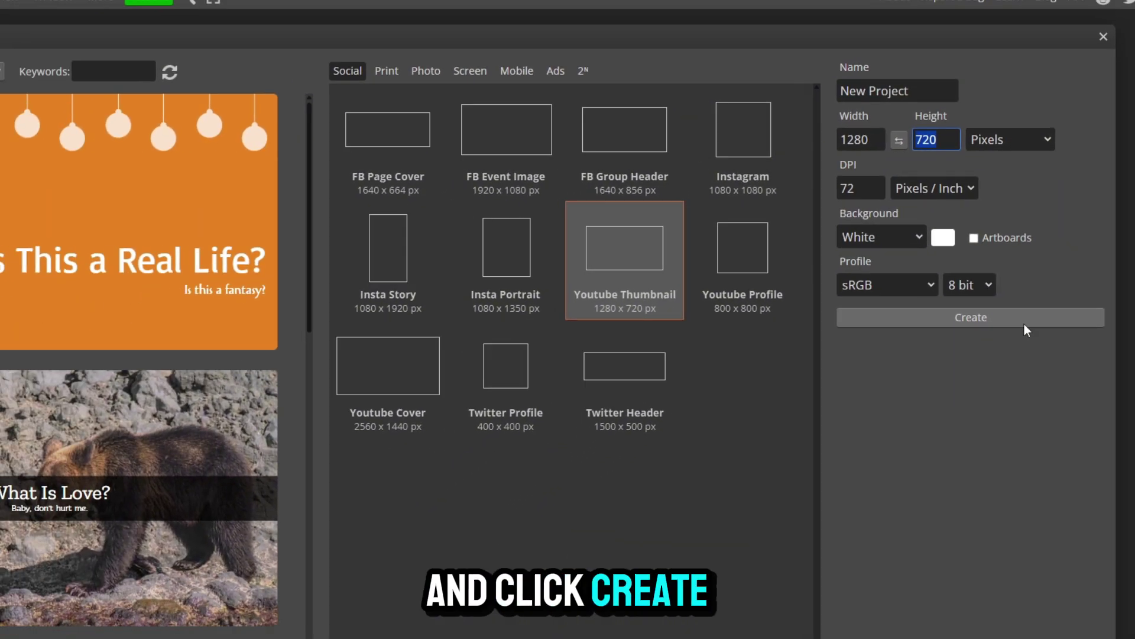
pyautogui.click(1047, 393)
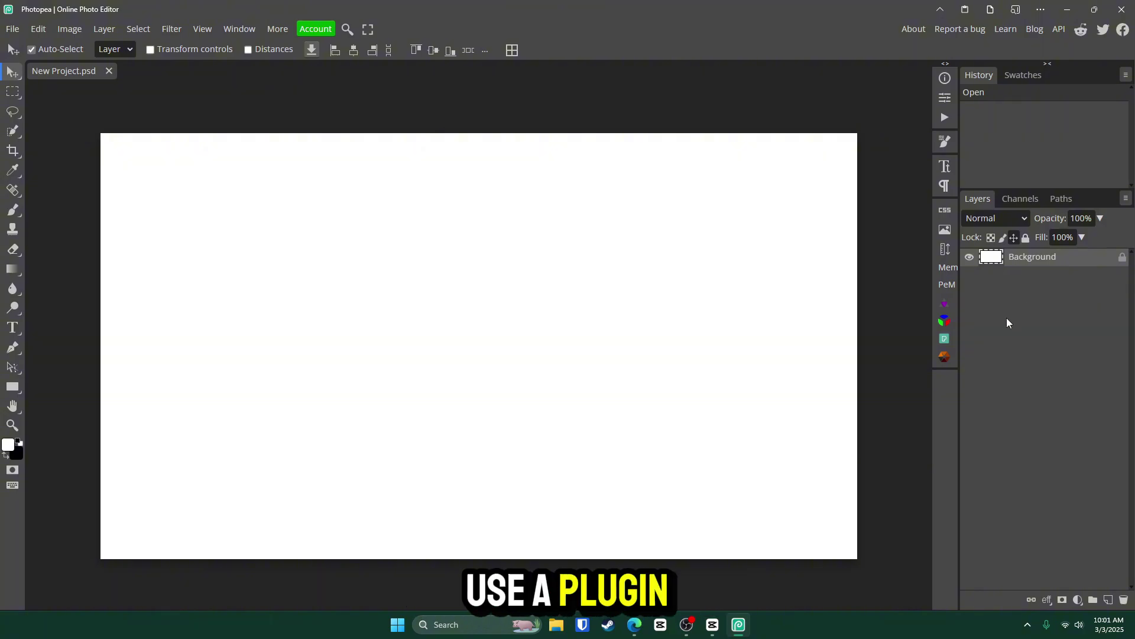
# Search the plugin library for "pexels" and look at the details page of the Pexels - Free Stock Photos plugin
pyautogui.click(944, 340)
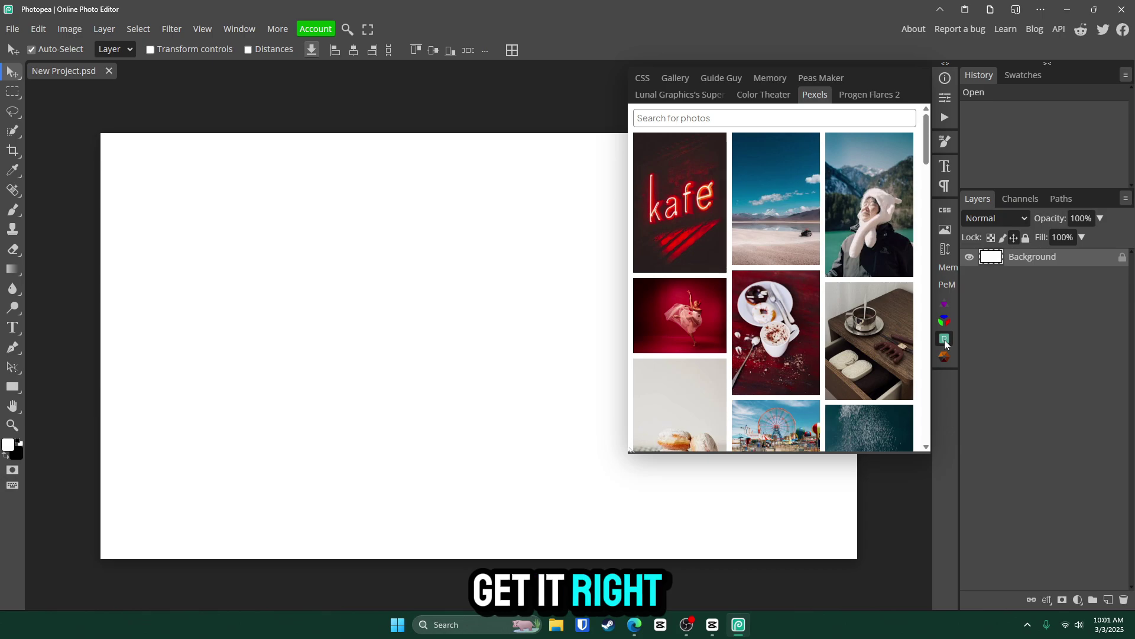
pyautogui.click(944, 342)
pyautogui.click(240, 29)
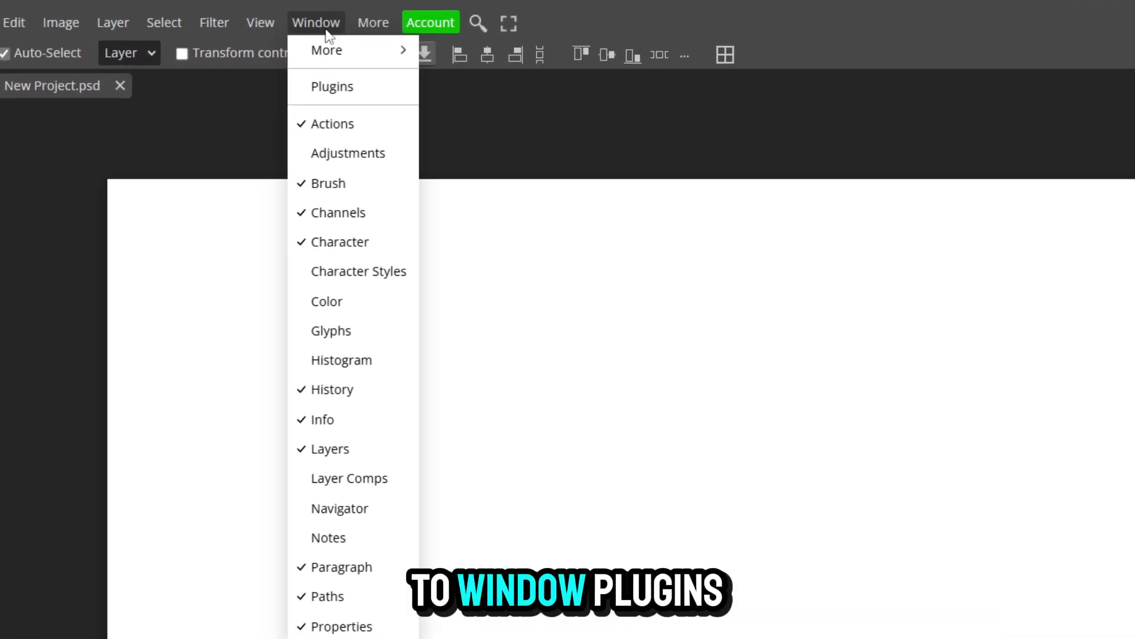
pyautogui.click(275, 81)
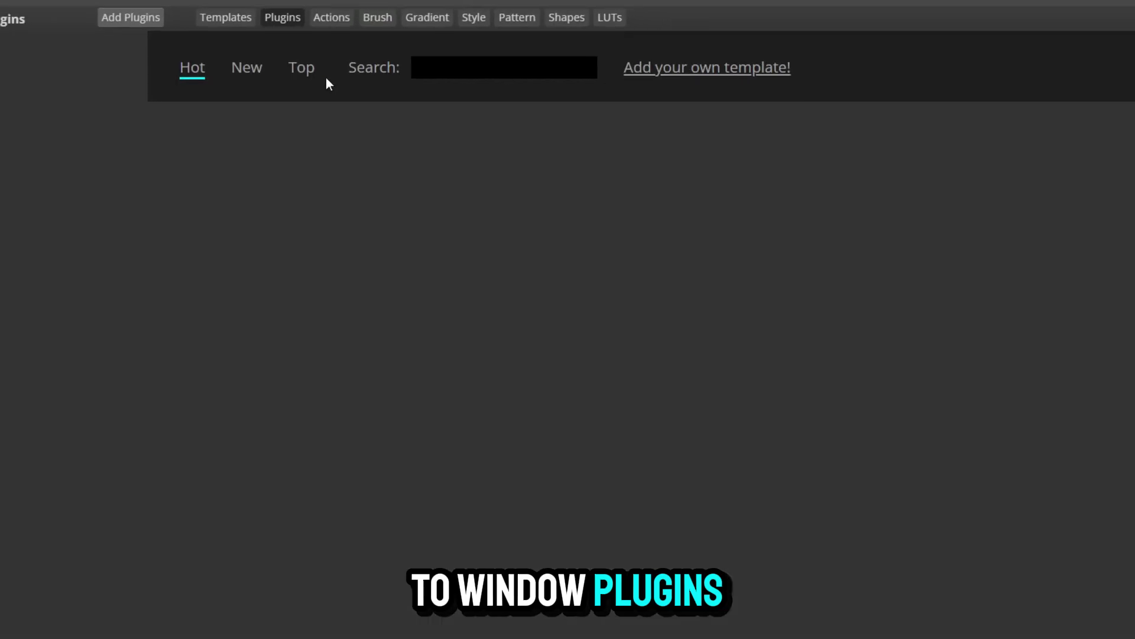
pyautogui.click(428, 69)
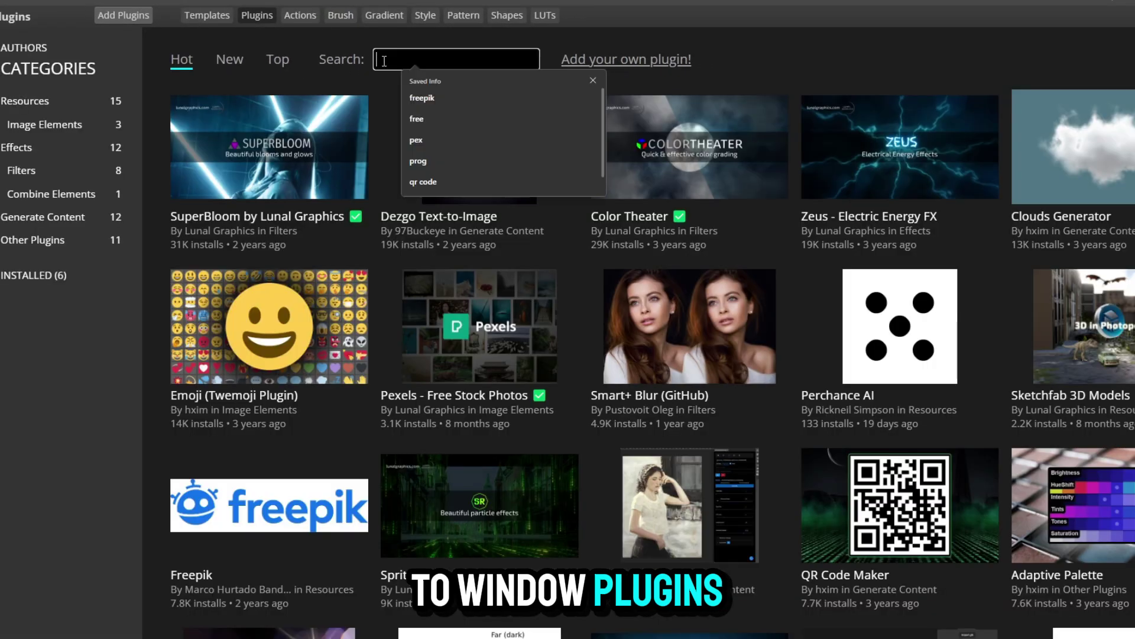
pyautogui.write('pexels')
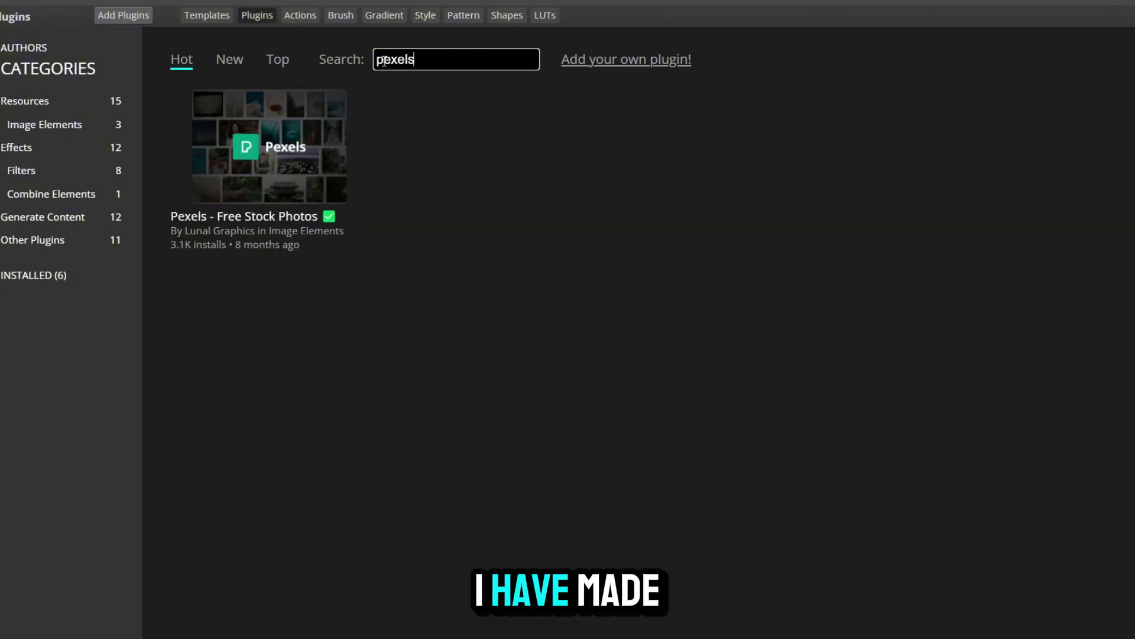
pyautogui.click(275, 131)
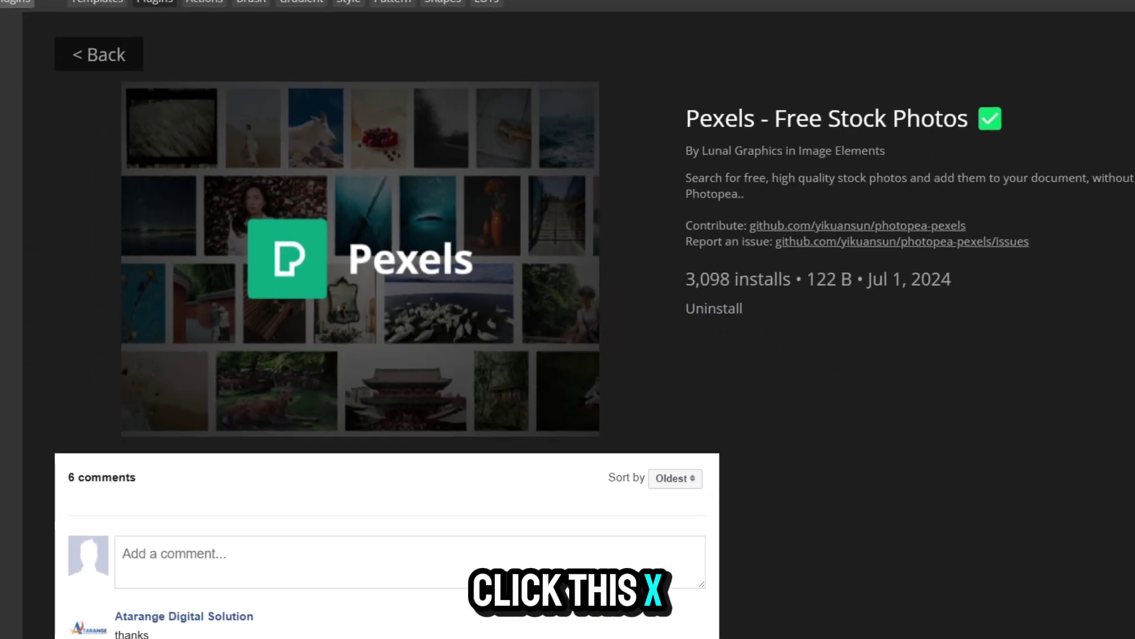
pyautogui.press('Escape')
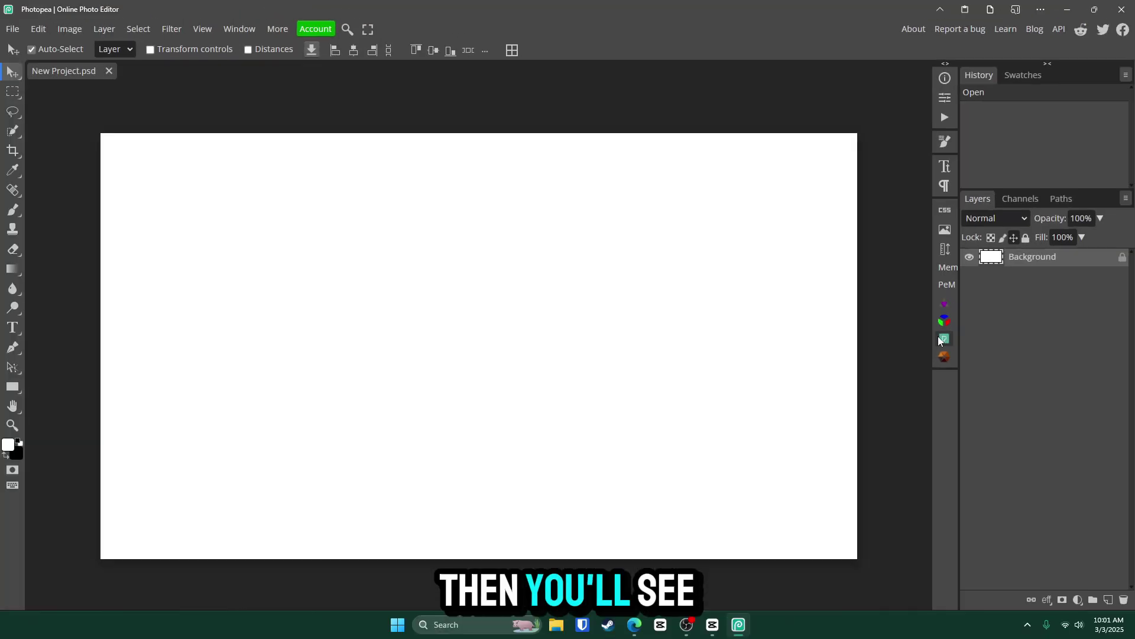
# Search the Pexels plugin's stock photos for "office"
pyautogui.click(946, 339)
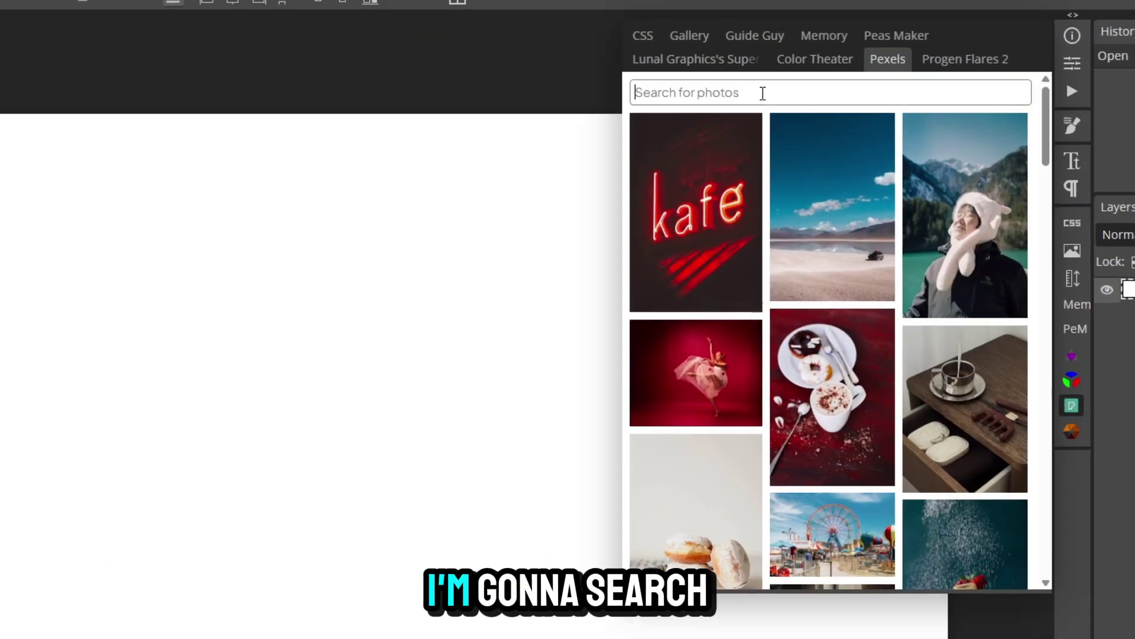
pyautogui.click(763, 93)
pyautogui.write('office')
pyautogui.press('Return')
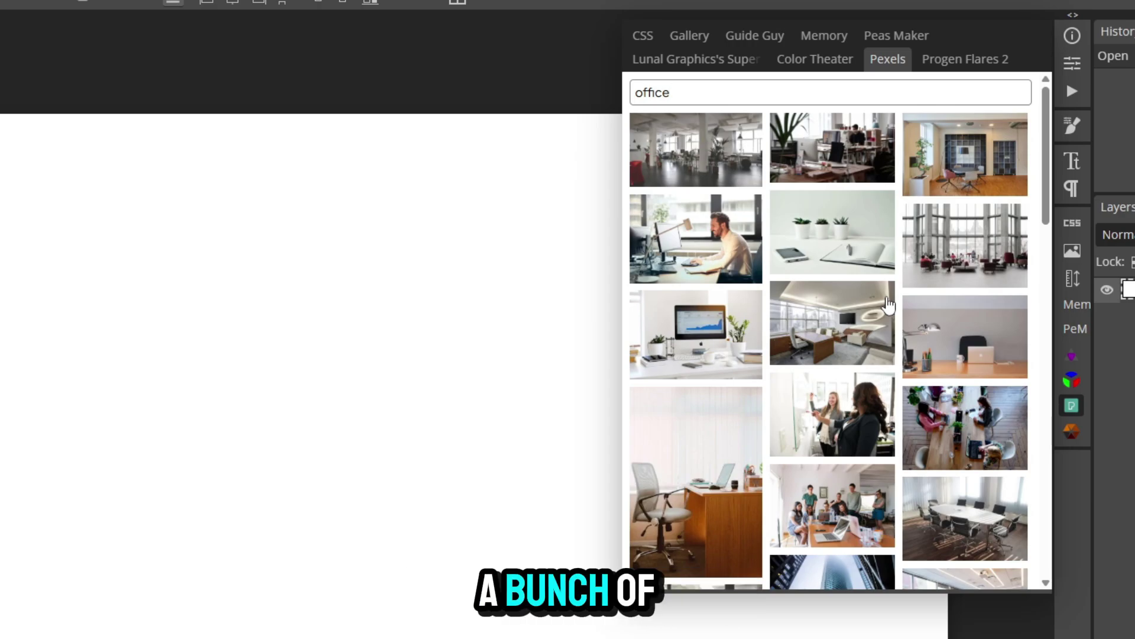
# Add the photo of two iMacs and a laptop on a wooden desk to the document at Double Large size
pyautogui.scroll(-5, 890, 307)
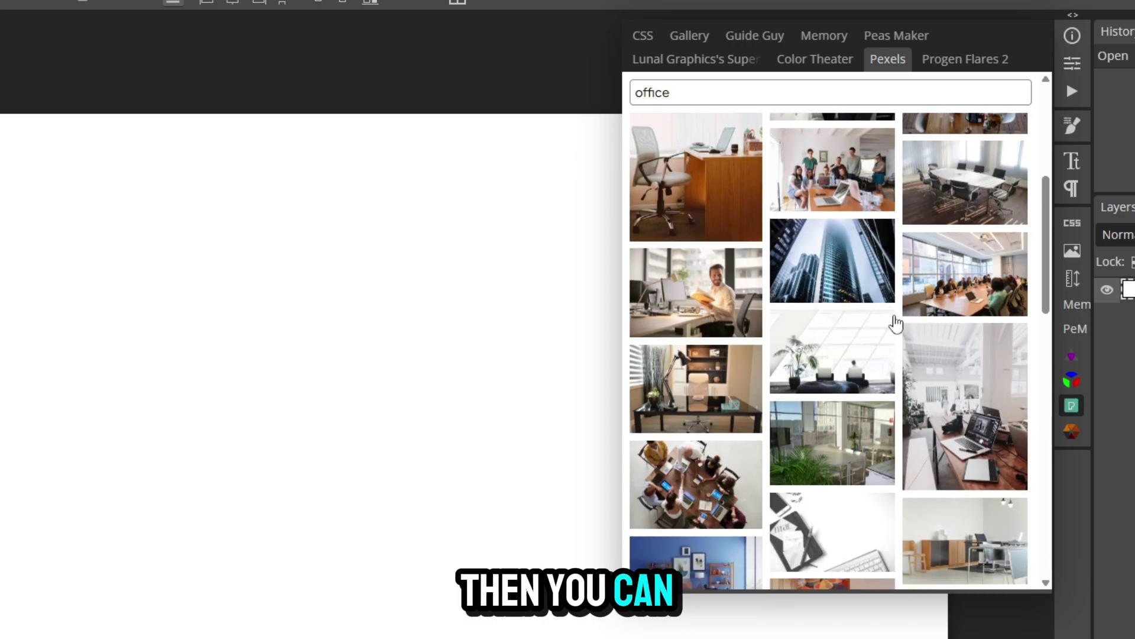
pyautogui.scroll(-6, 895, 322)
pyautogui.scroll(-5, 916, 342)
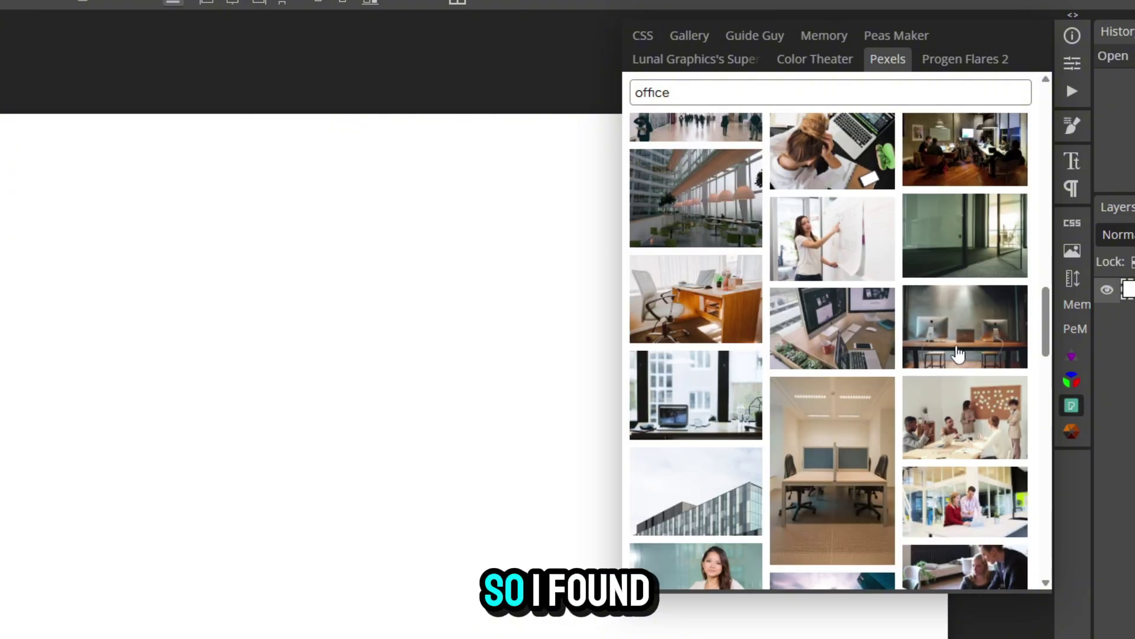
pyautogui.click(990, 332)
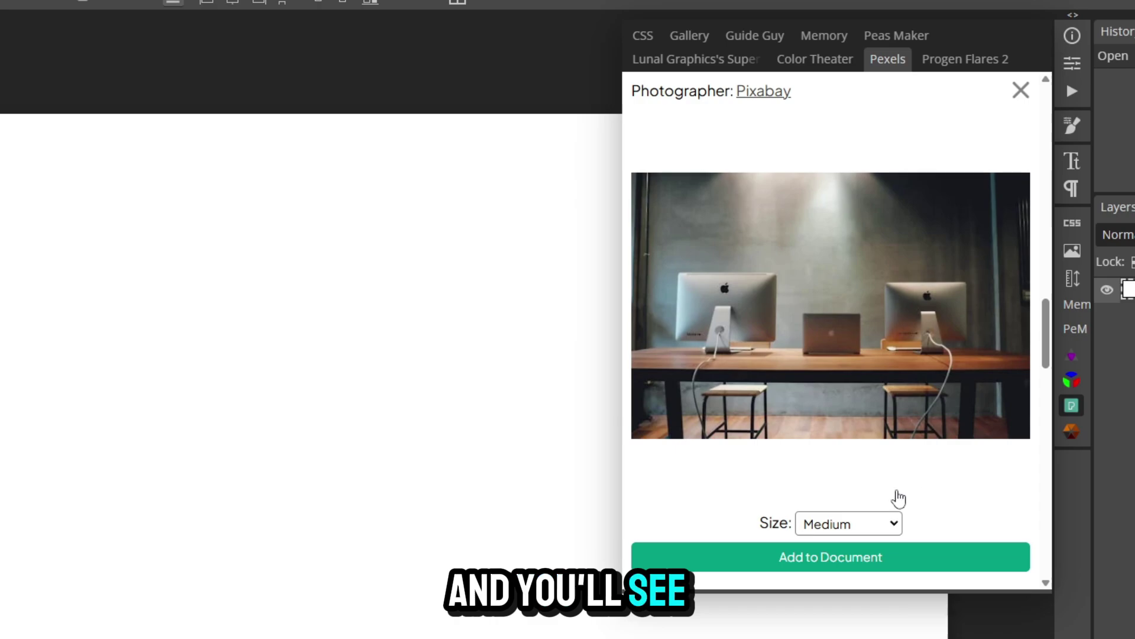
pyautogui.click(894, 524)
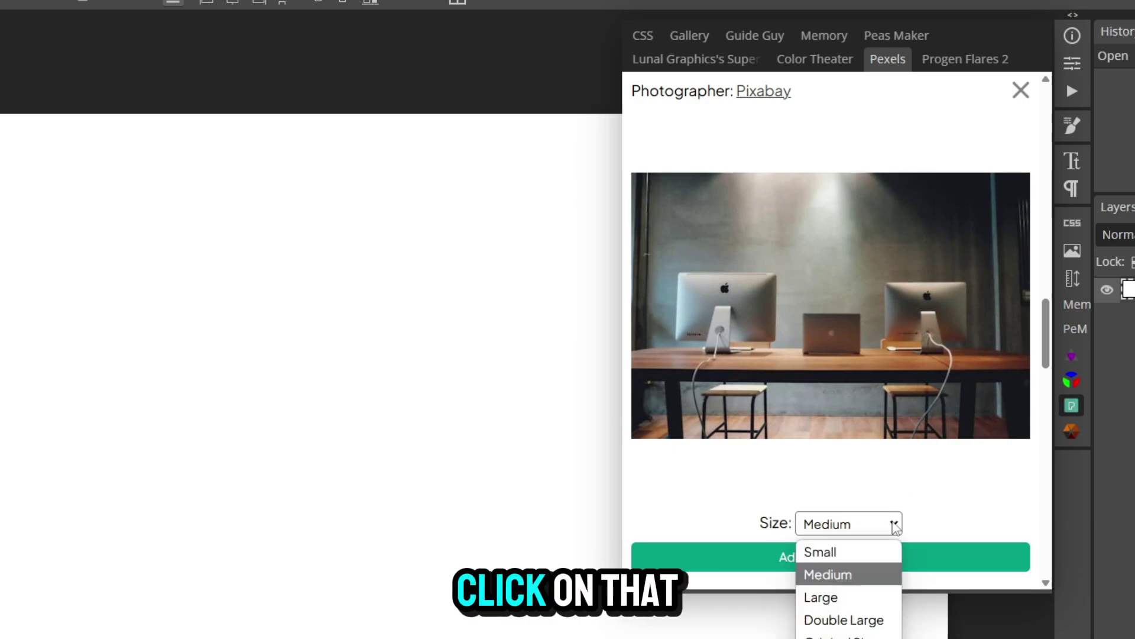
pyautogui.click(872, 623)
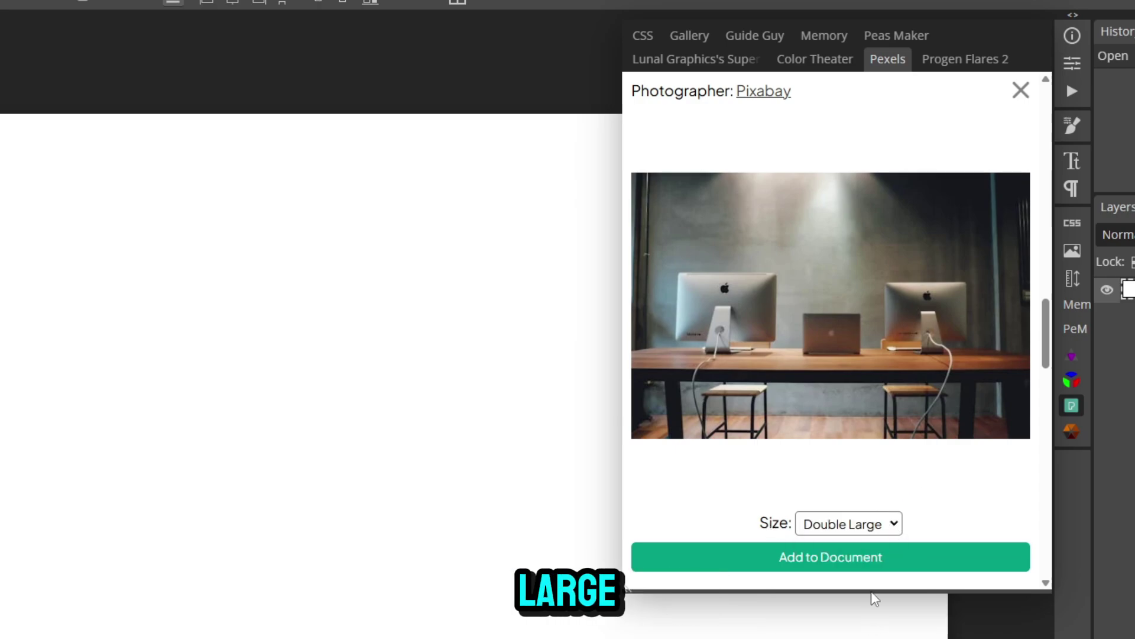
pyautogui.click(909, 566)
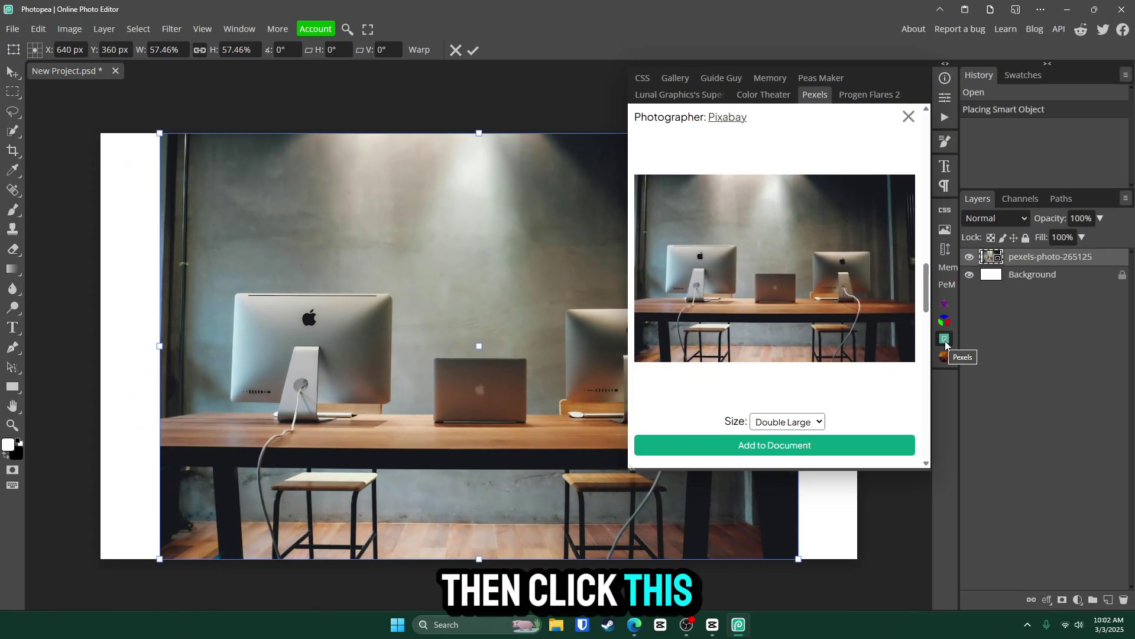
pyautogui.click(1072, 406)
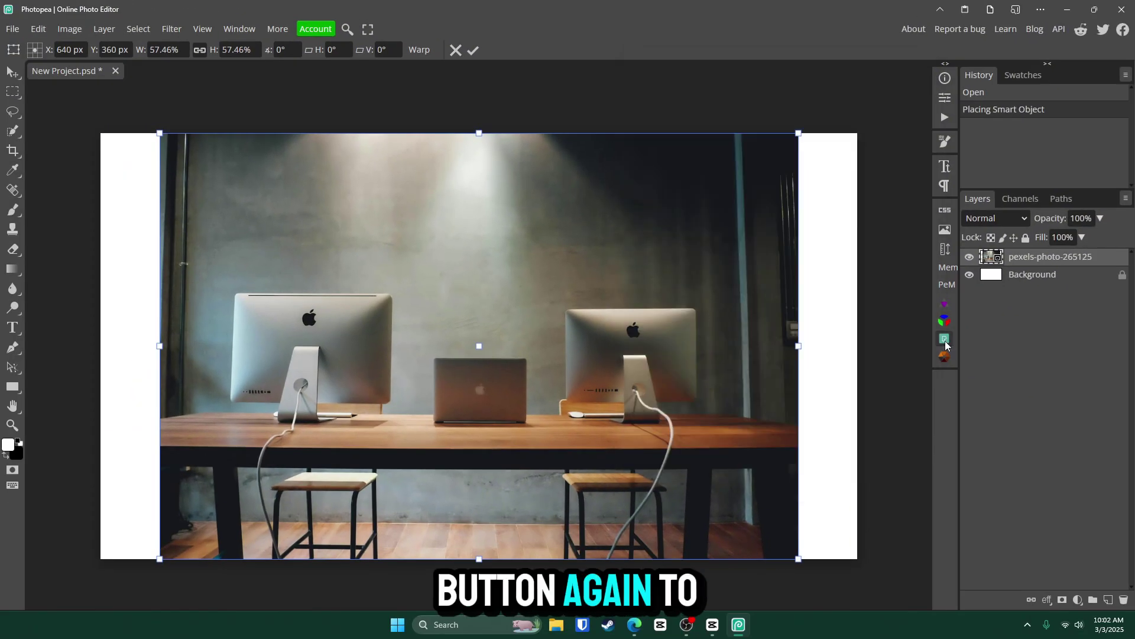
# Scale the placed desk photo proportionally to about 68% so it spans the full canvas width
pyautogui.moveTo(160, 133); pyautogui.dragTo(101, 94)
pyautogui.moveTo(799, 560); pyautogui.dragTo(858, 597)
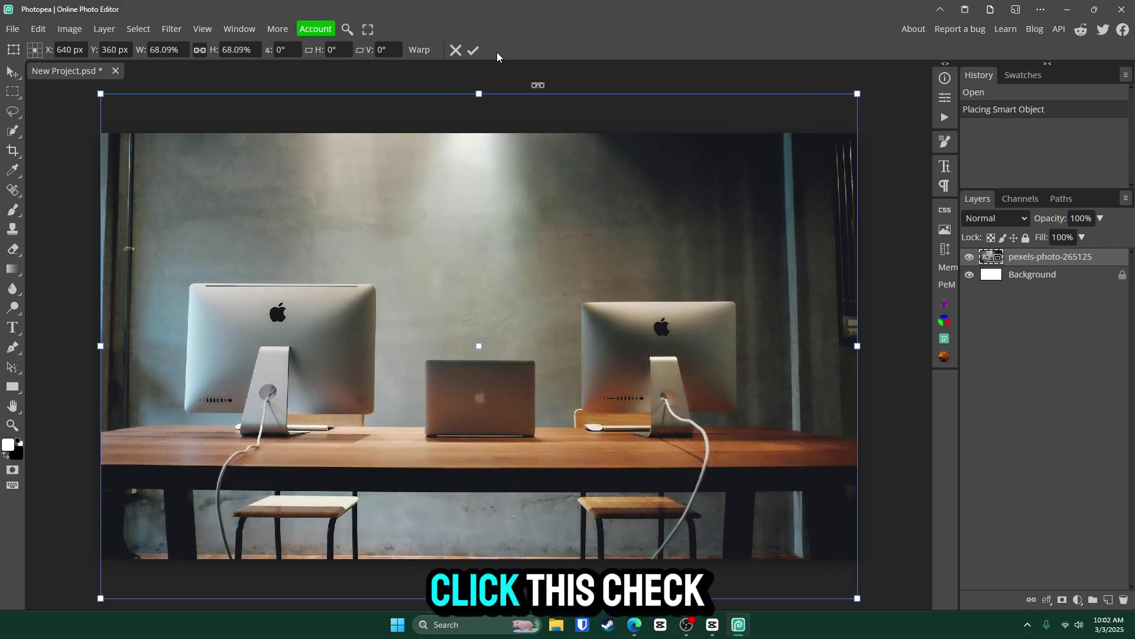
pyautogui.click(474, 52)
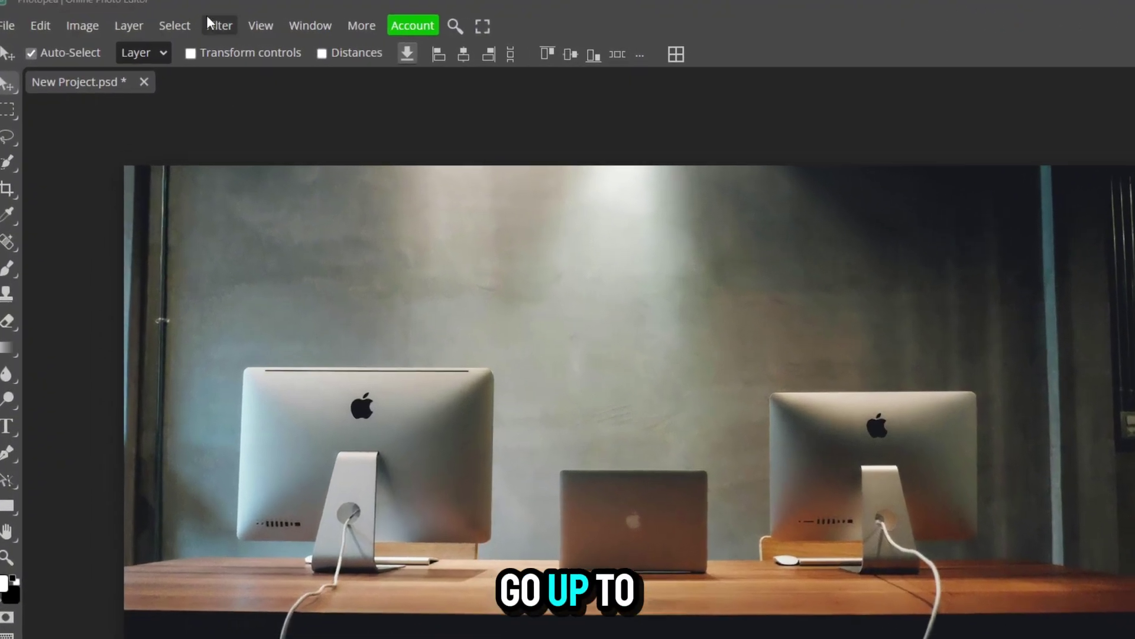
# Apply a Lens Blur filter to the desk photo with the default settings and a radius of 30
pyautogui.click(171, 29)
pyautogui.moveTo(274, 283)
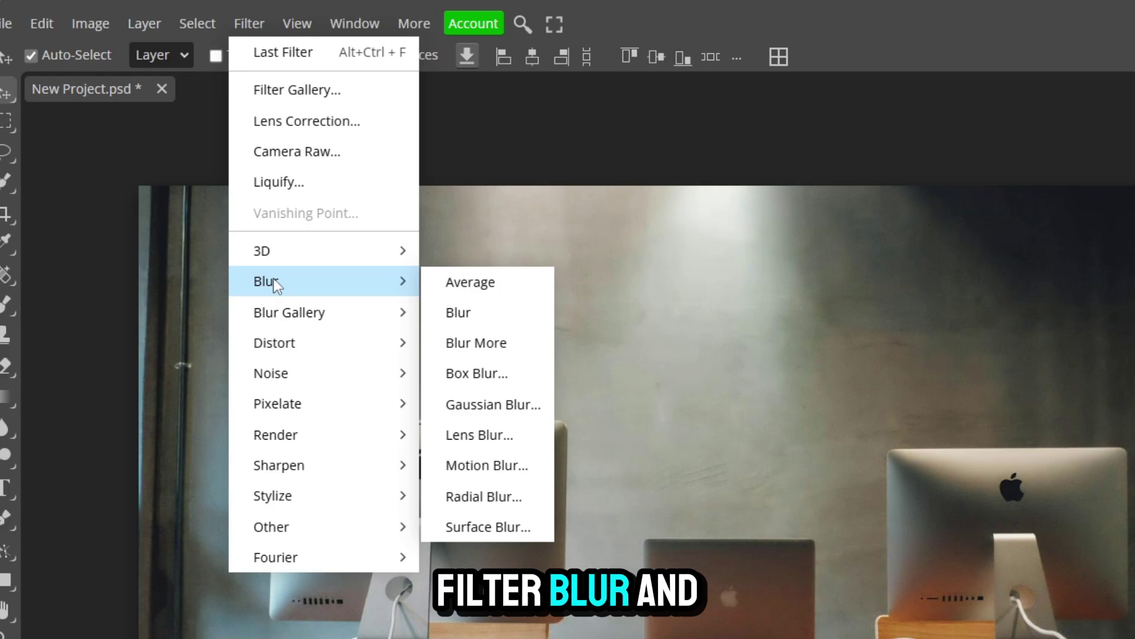
pyautogui.click(479, 435)
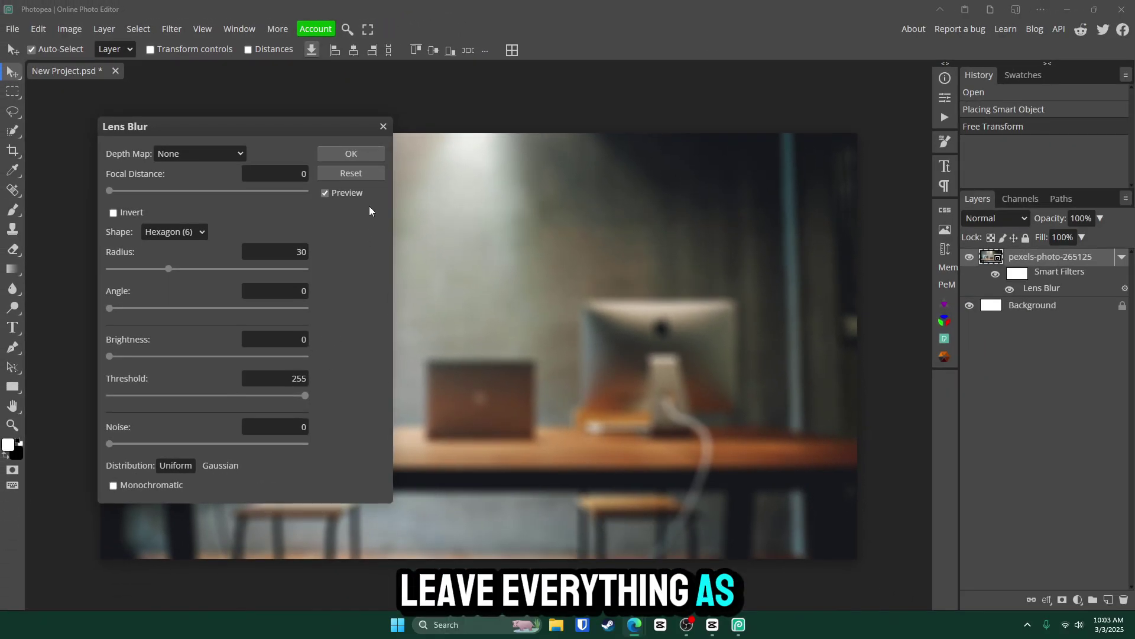
pyautogui.click(351, 153)
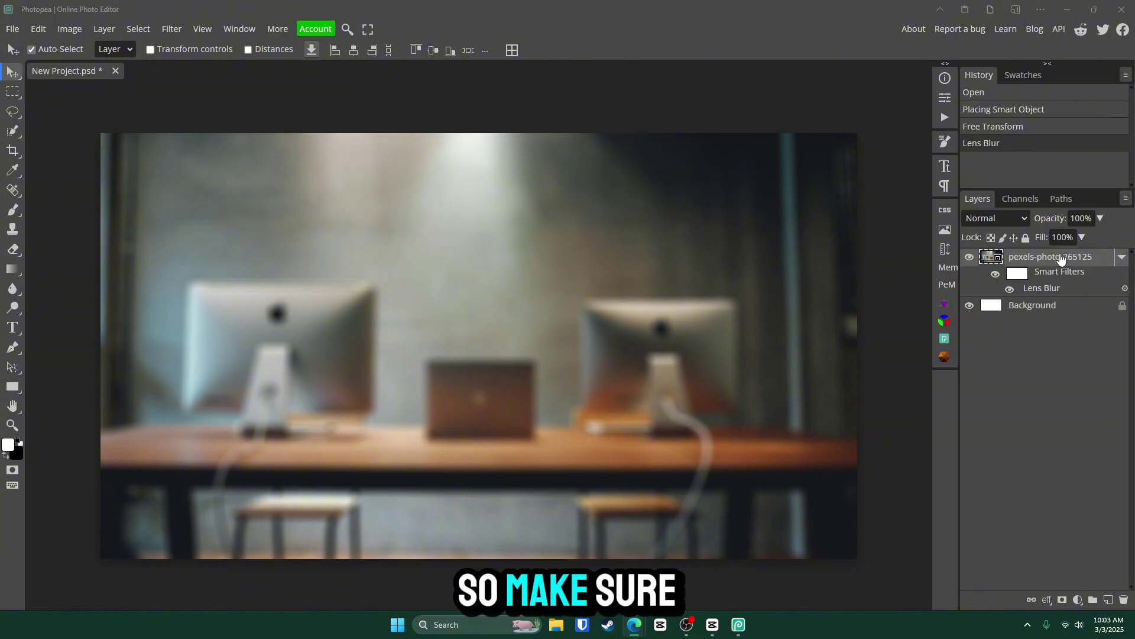
# Darken the desk photo with a Brightness/Contrast adjustment of brightness -81, and reopen the smart filter to check its settings
pyautogui.click(70, 29)
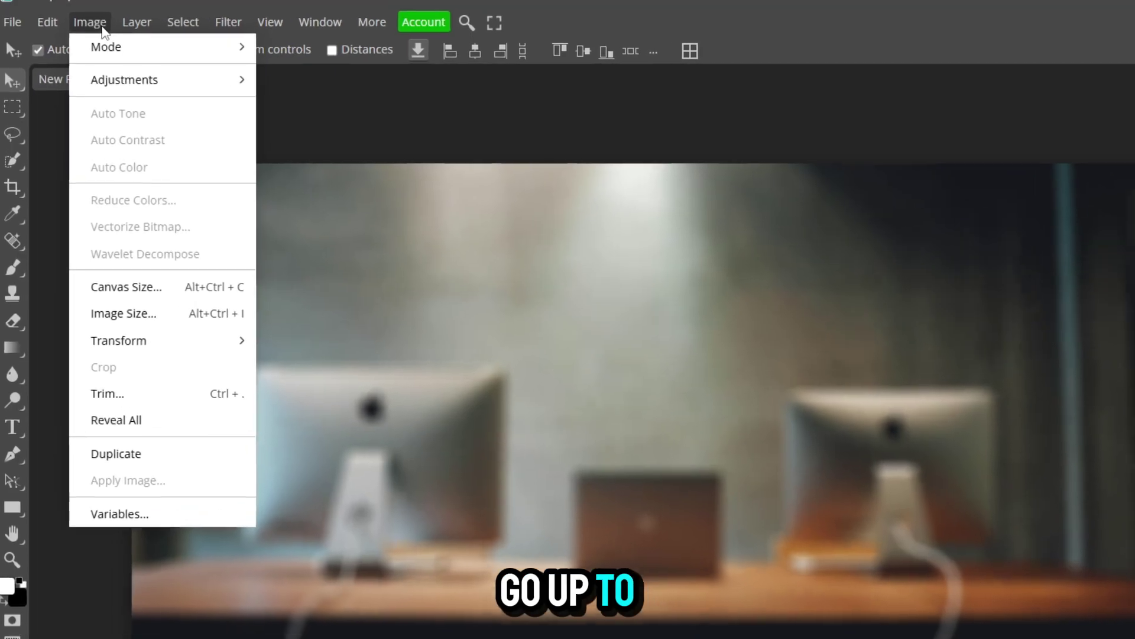
pyautogui.moveTo(95, 73)
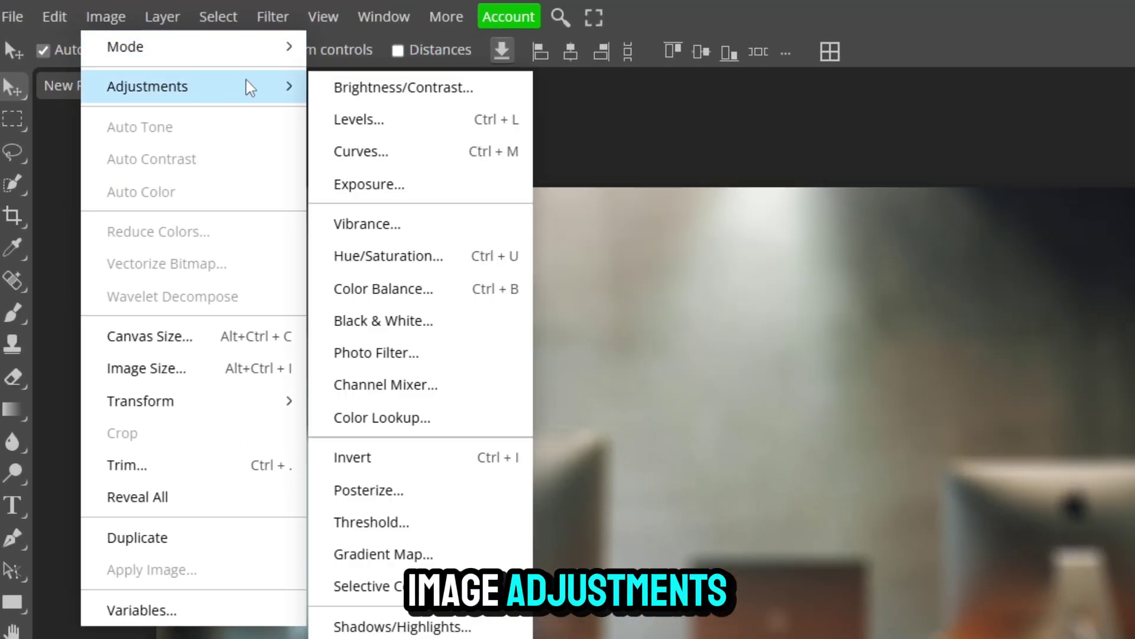
pyautogui.click(349, 88)
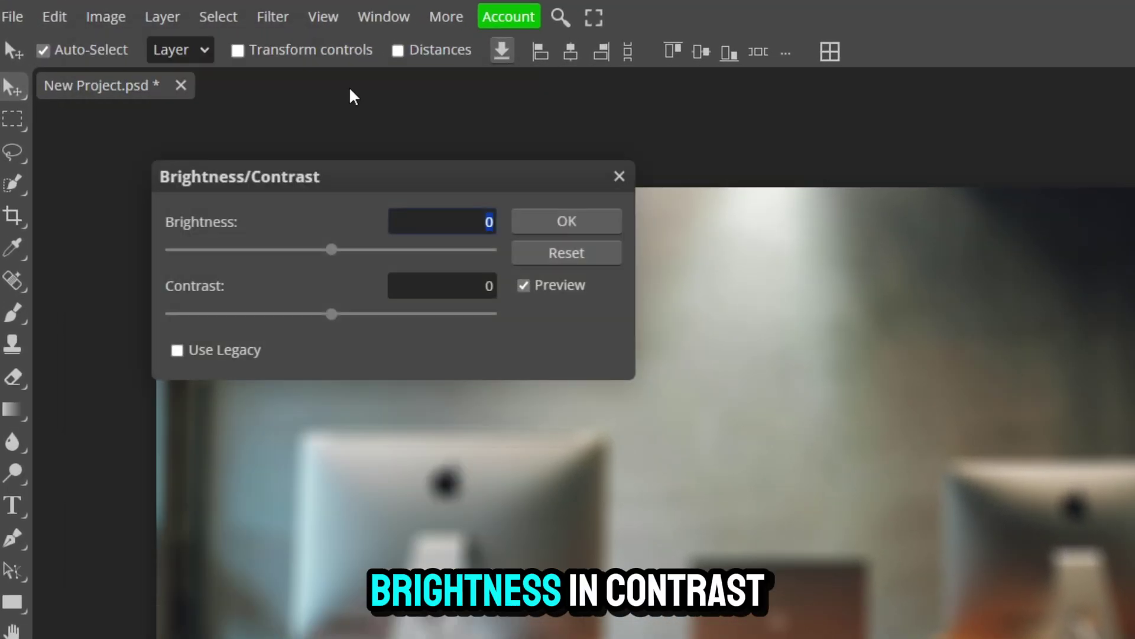
pyautogui.click(284, 251)
pyautogui.moveTo(285, 254); pyautogui.dragTo(248, 253)
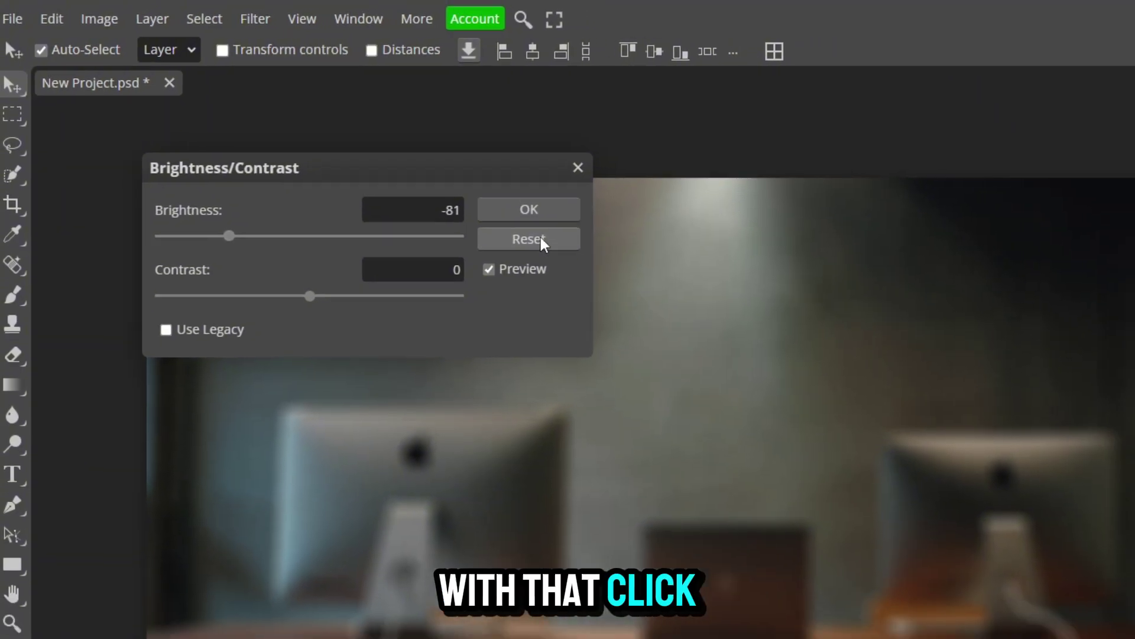
pyautogui.click(566, 221)
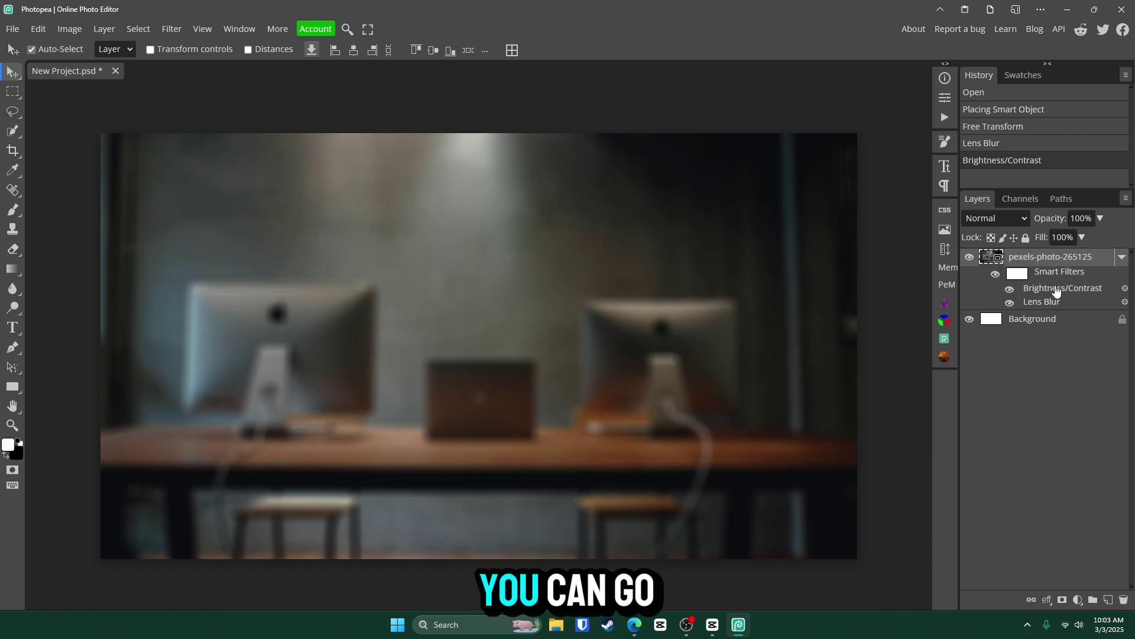
pyautogui.doubleClick(1060, 289)
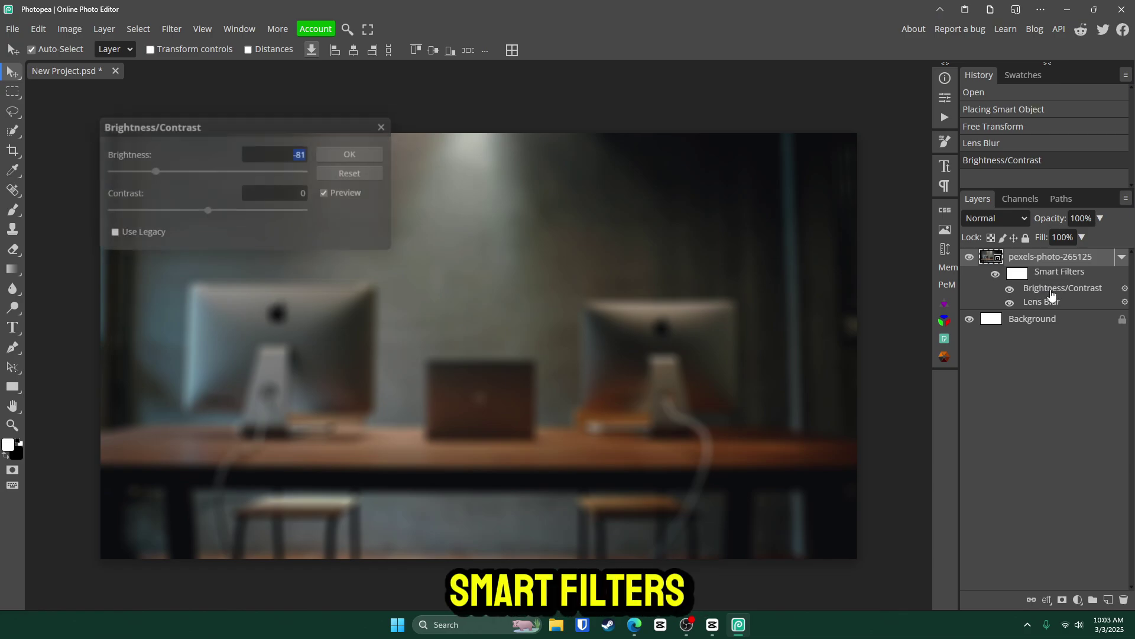
pyautogui.press('Escape')
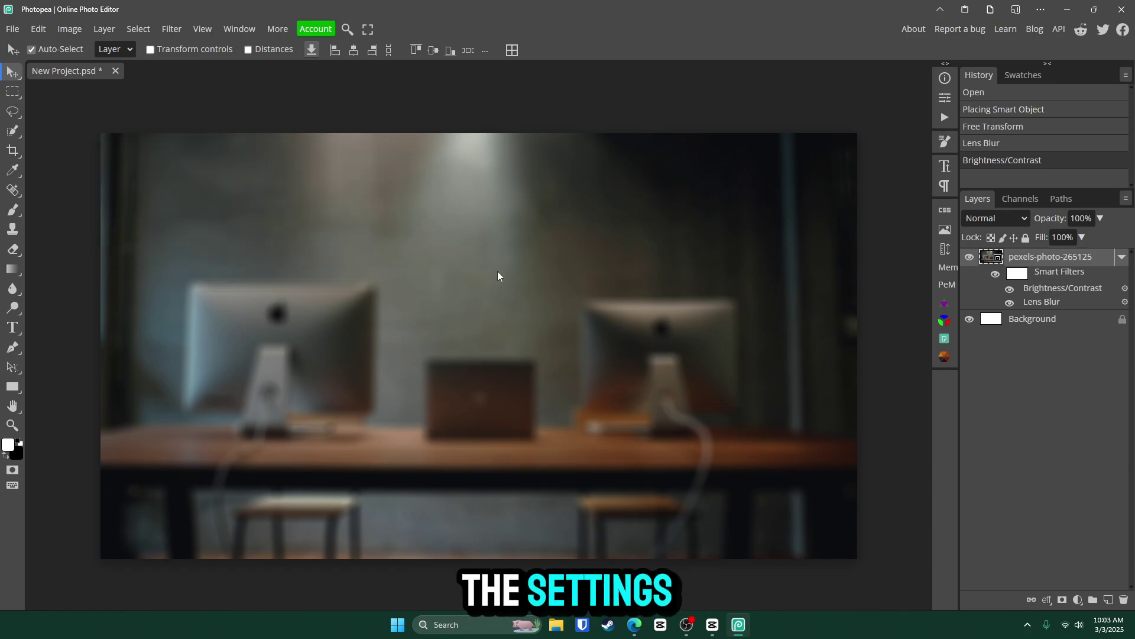
# Delete the white Background layer and rename the desk photo layer as Background
pyautogui.click(1068, 320)
pyautogui.press('Delete')
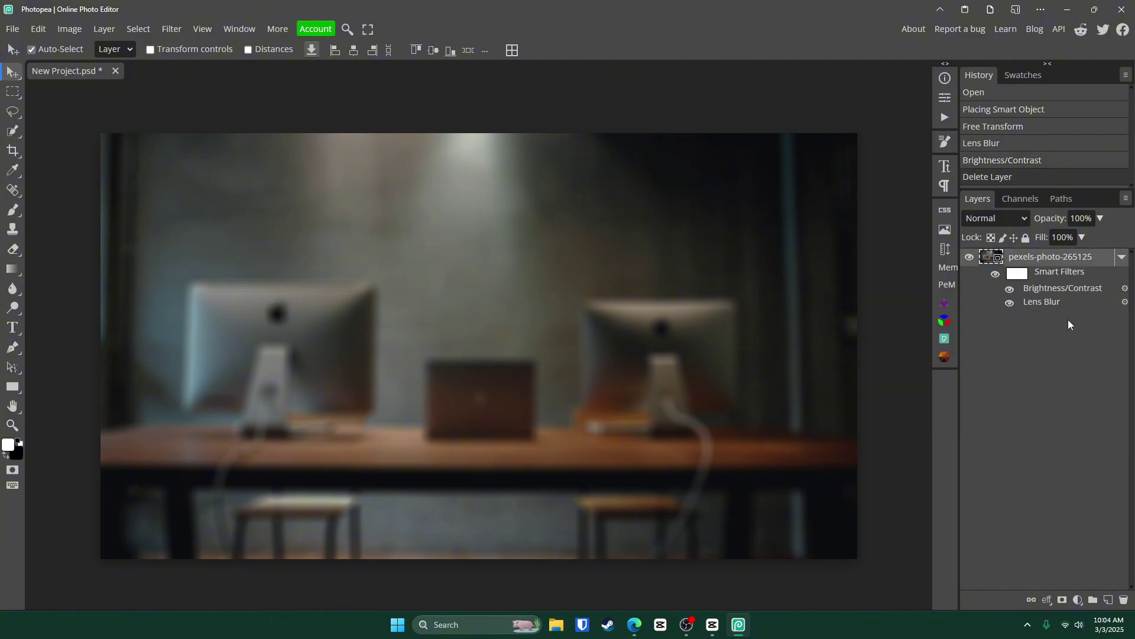
pyautogui.doubleClick(1034, 257)
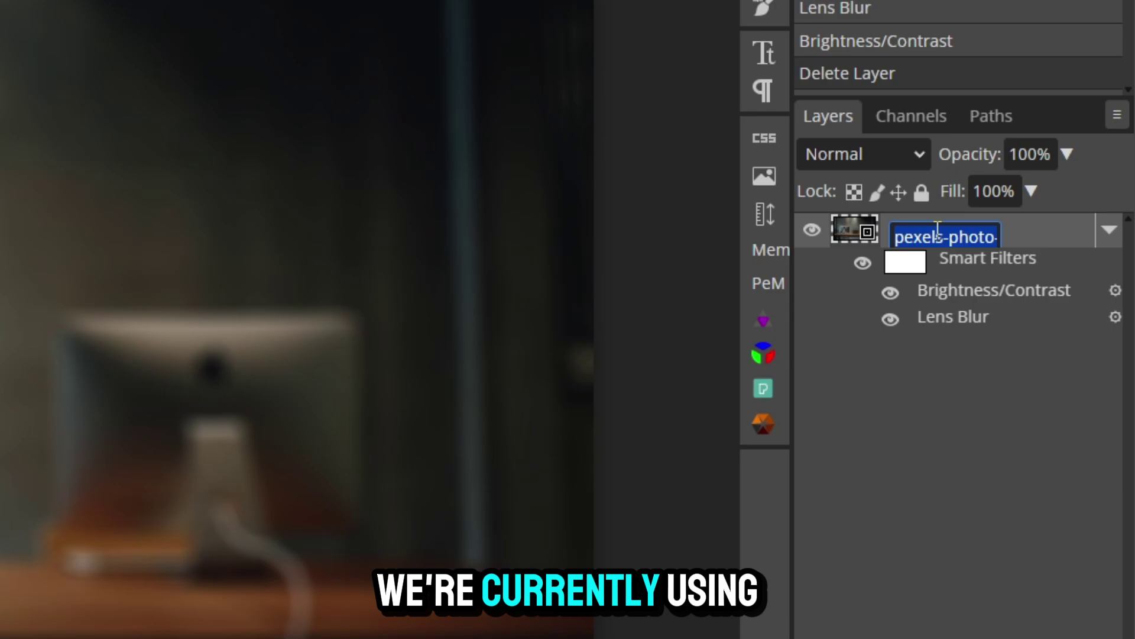
pyautogui.write('Ba')
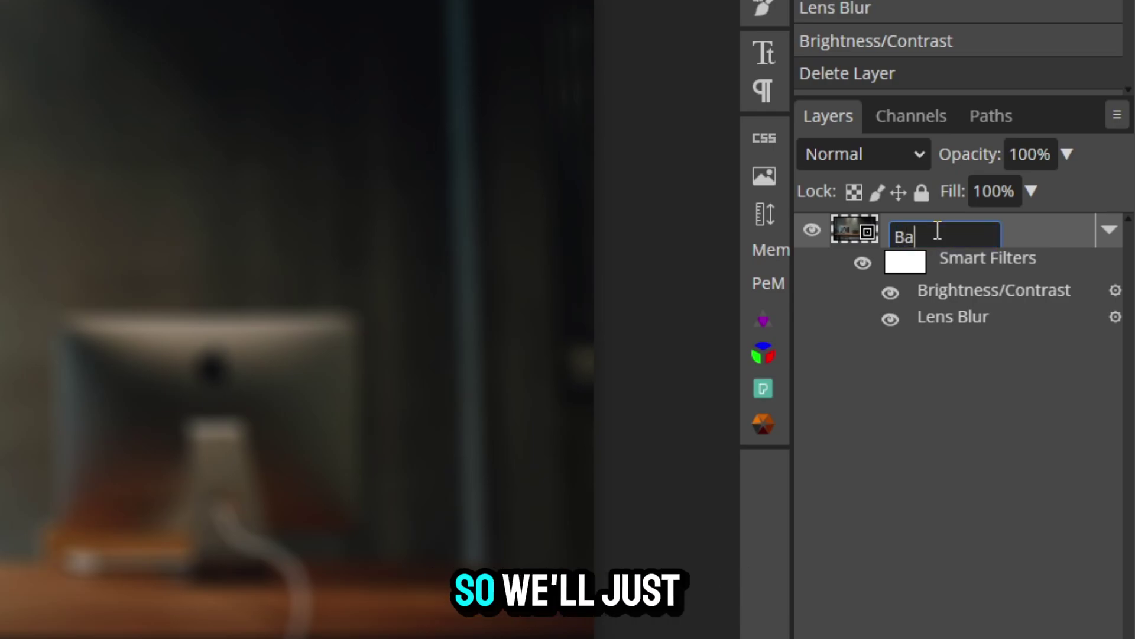
pyautogui.write('ckground')
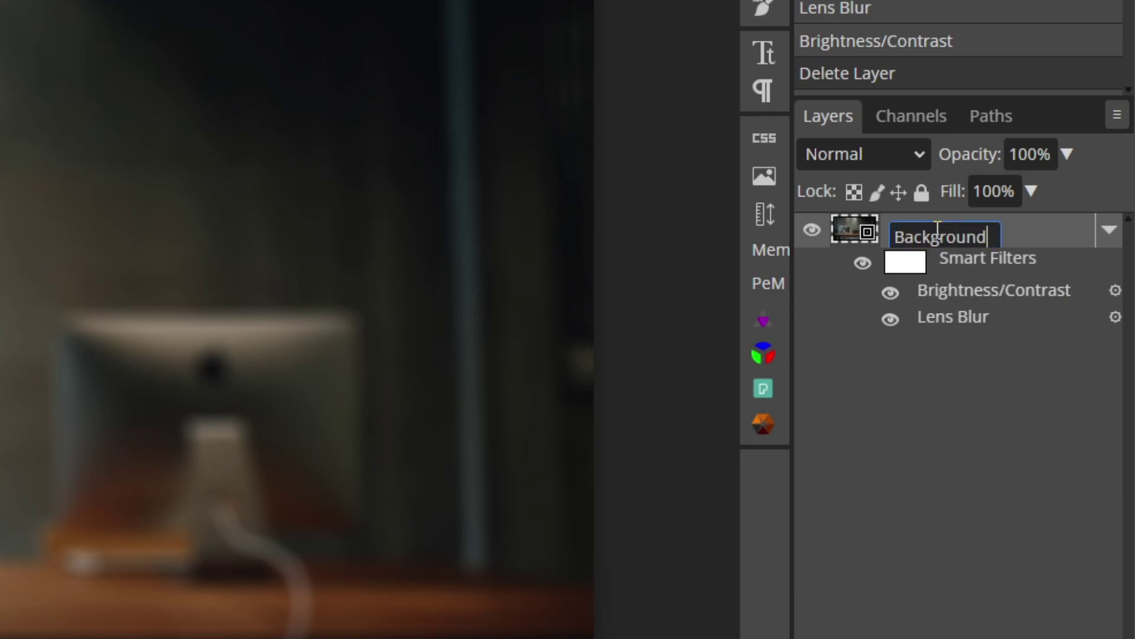
# Commit the desk photo layer's name as Background and open the stock image plugin
pyautogui.press('Return')
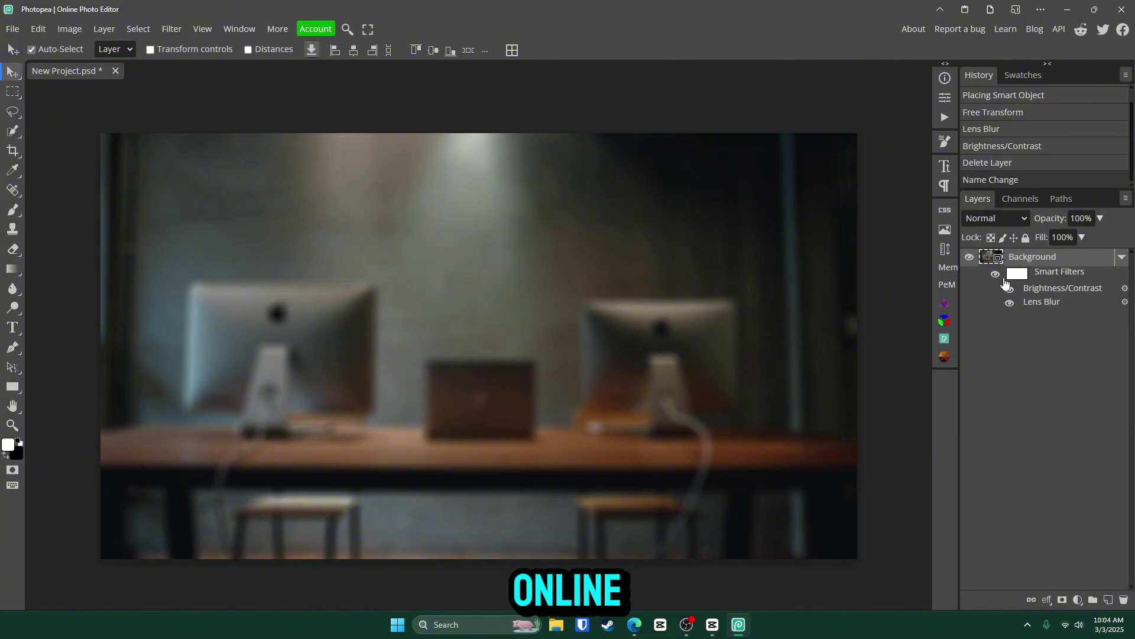
pyautogui.click(945, 338)
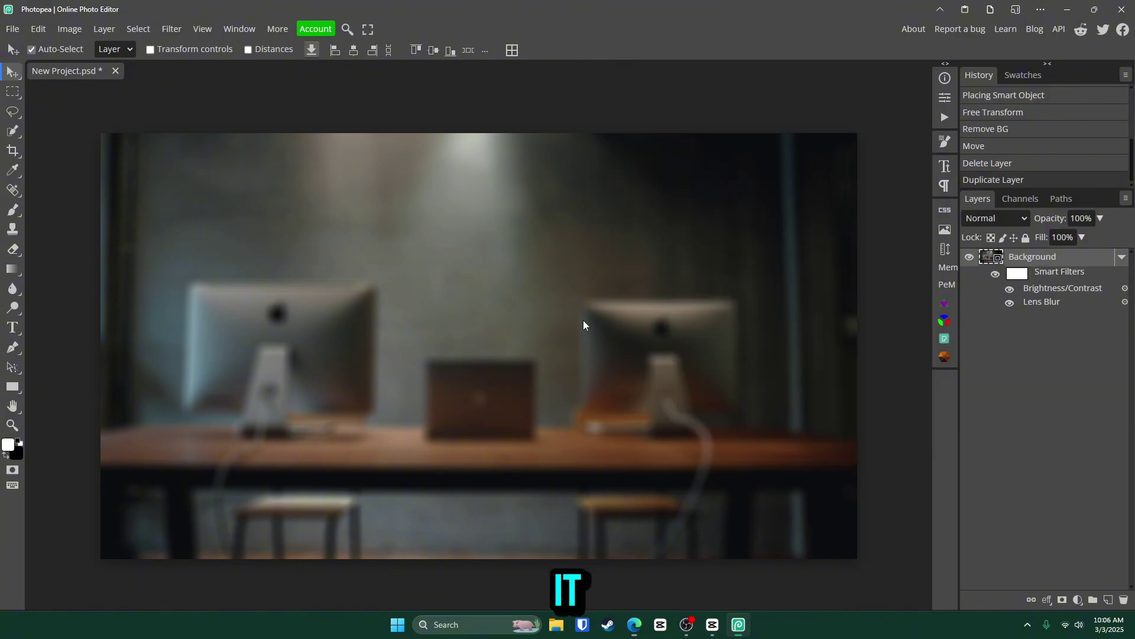
# Paste the portrait of the man above the background and scale it proportionally to about 22% so it fits inside the canvas
pyautogui.hotkey('ctrl', 'v')
pyautogui.moveTo(732, 336); pyautogui.dragTo(515, 360)
pyautogui.hotkey('ctrl', 't')
pyautogui.moveTo(593, 324); pyautogui.dragTo(737, 231)
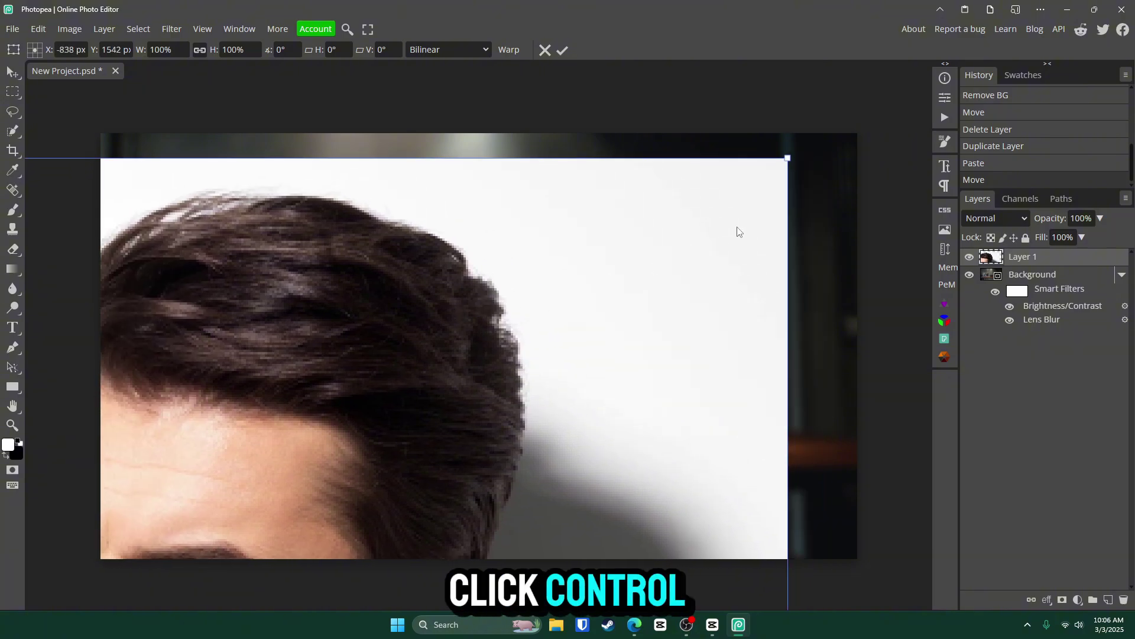
pyautogui.moveTo(787, 158); pyautogui.dragTo(688, 150)
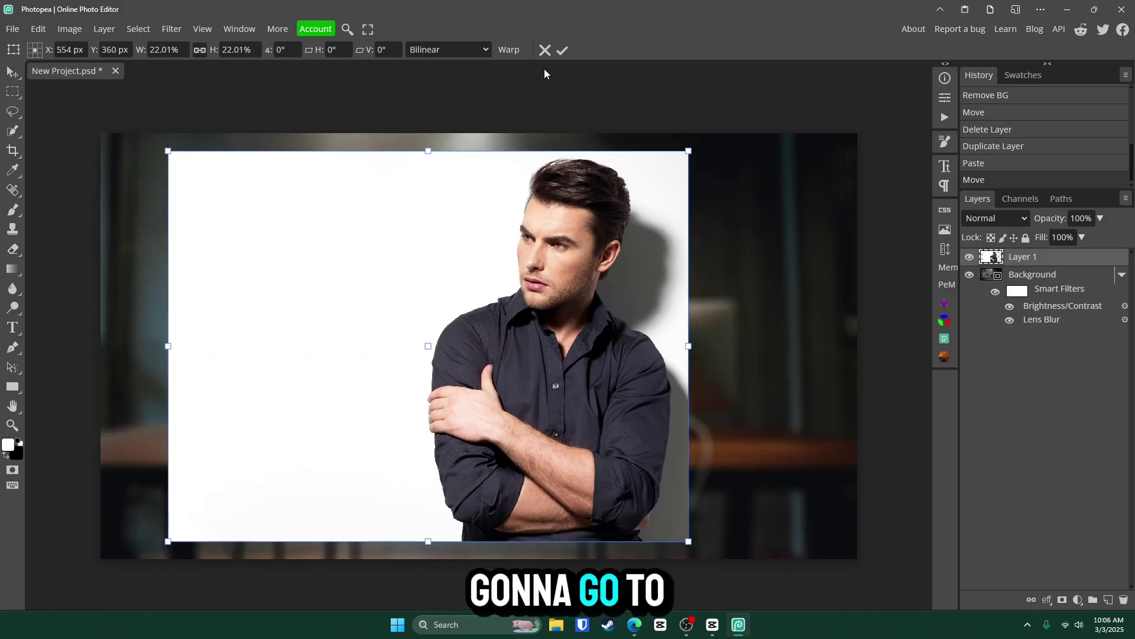
pyautogui.click(561, 51)
# Remove the background from the man's photo with Remove BG and move the cut-out left toward the canvas centre
pyautogui.click(139, 29)
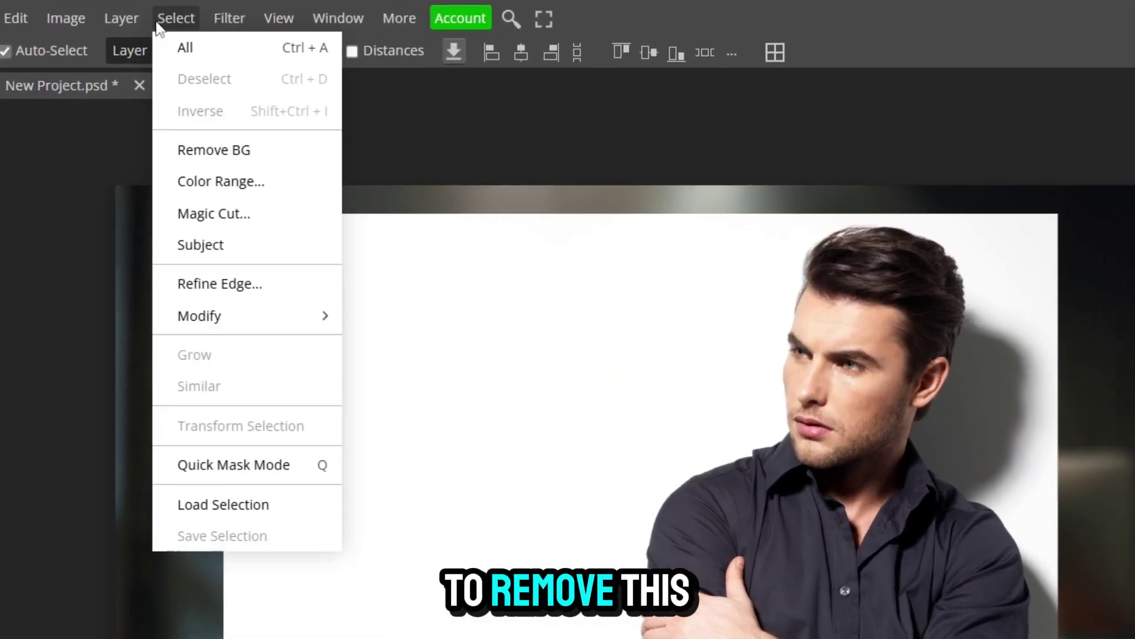
pyautogui.click(224, 147)
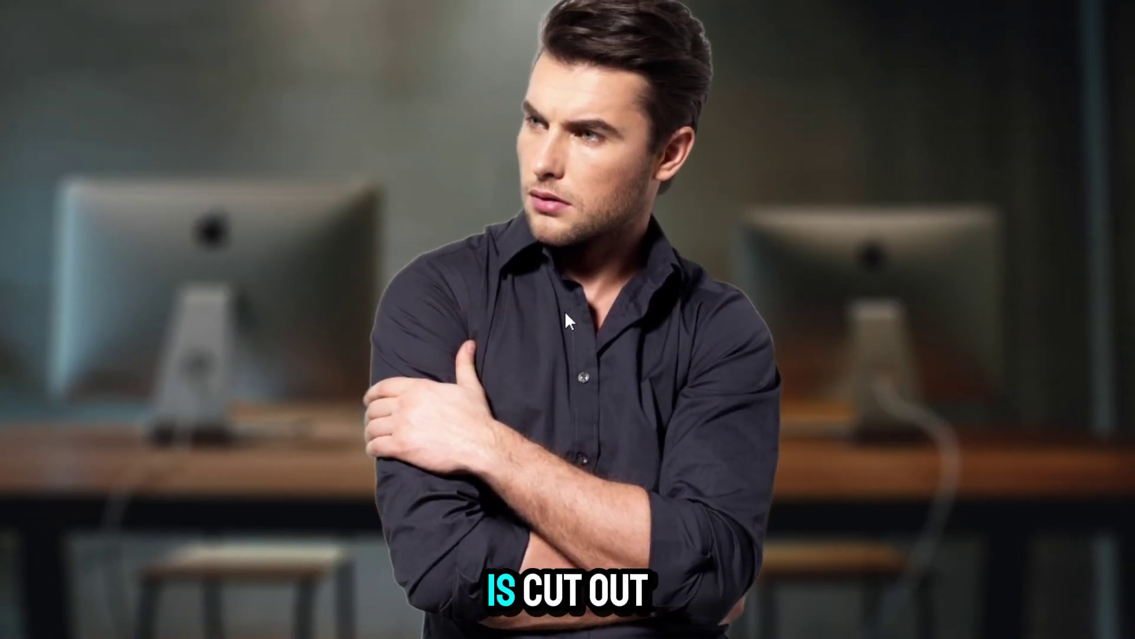
pyautogui.moveTo(566, 314)
pyautogui.mouseDown()
pyautogui.moveTo(568, 324)
pyautogui.moveTo(529, 320)
pyautogui.moveTo(615, 329)
pyautogui.moveTo(527, 329)
pyautogui.moveTo(580, 321)
pyautogui.mouseUp()
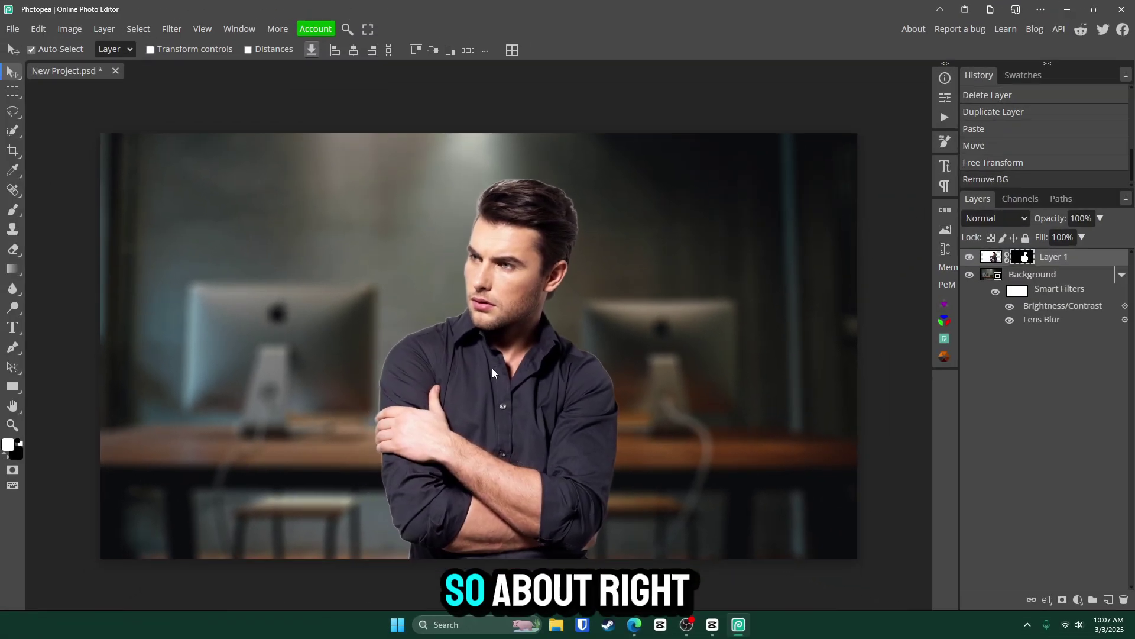
pyautogui.moveTo(492, 367); pyautogui.dragTo(480, 365)
# Enlarge the cut-out man proportionally to about 109% and shift him left to the middle of the canvas
pyautogui.hotkey('ctrl', 't')
pyautogui.moveTo(632, 178); pyautogui.dragTo(679, 144)
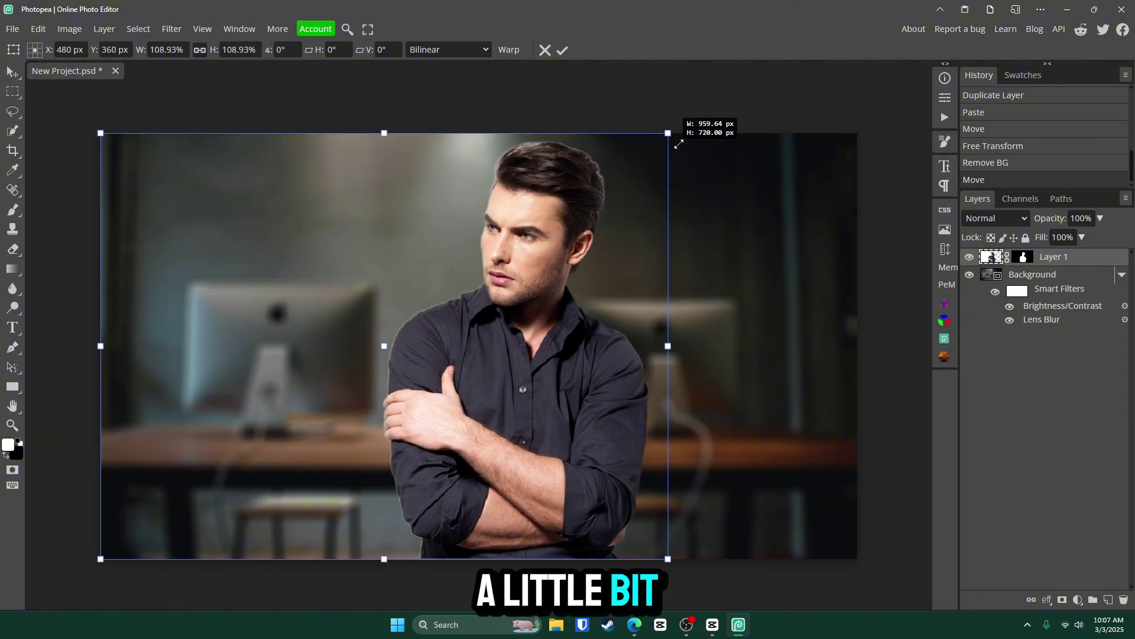
pyautogui.press('Return')
pyautogui.moveTo(557, 392); pyautogui.dragTo(521, 395)
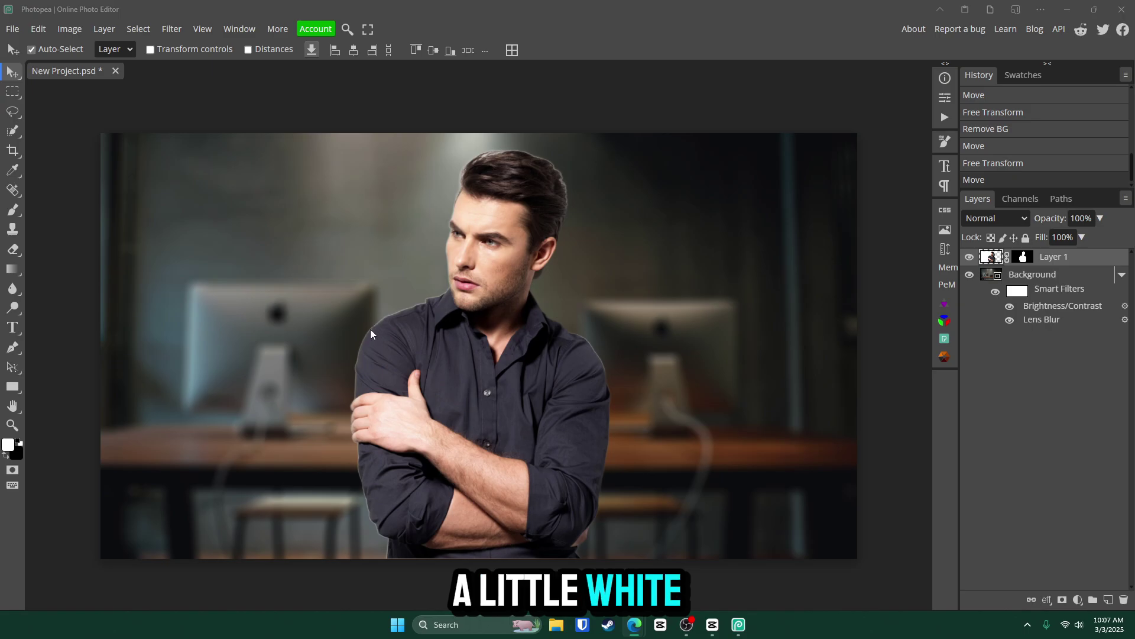
# Add a black Multiply inner shadow to the man's layer with a 90° angle and about 76% opacity
pyautogui.doubleClick(1087, 258)
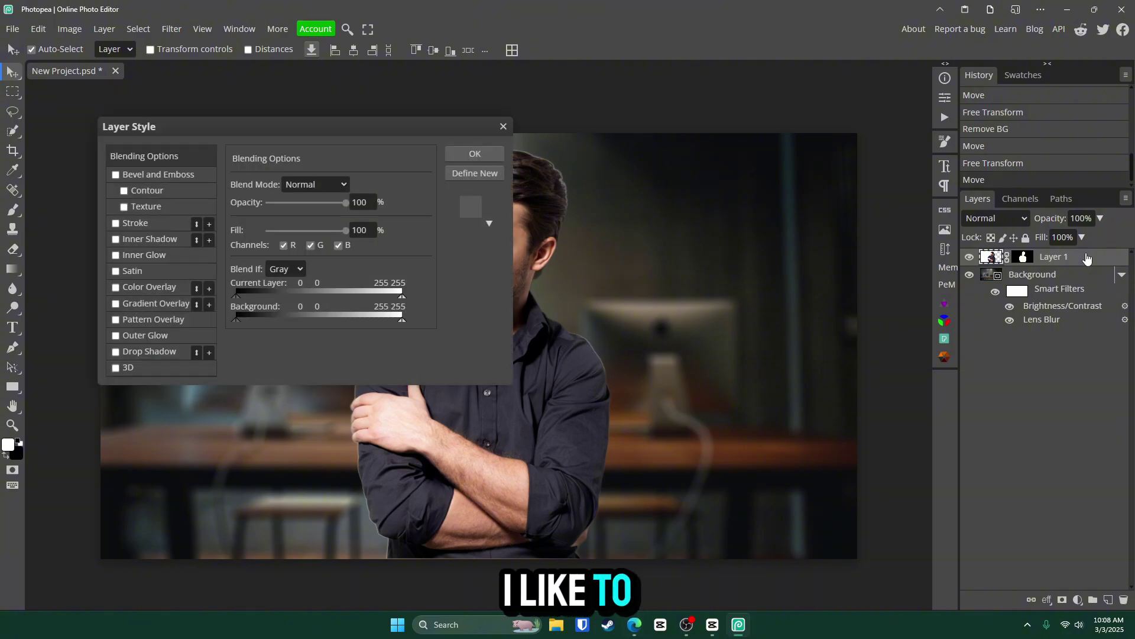
pyautogui.moveTo(314, 129); pyautogui.dragTo(846, 163)
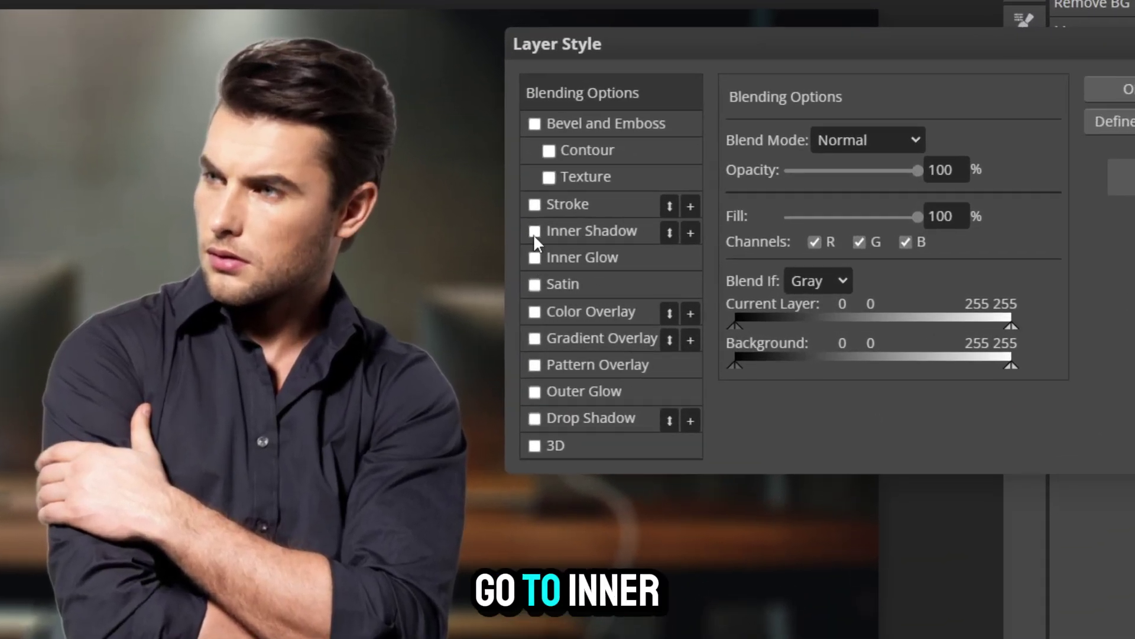
pyautogui.click(533, 232)
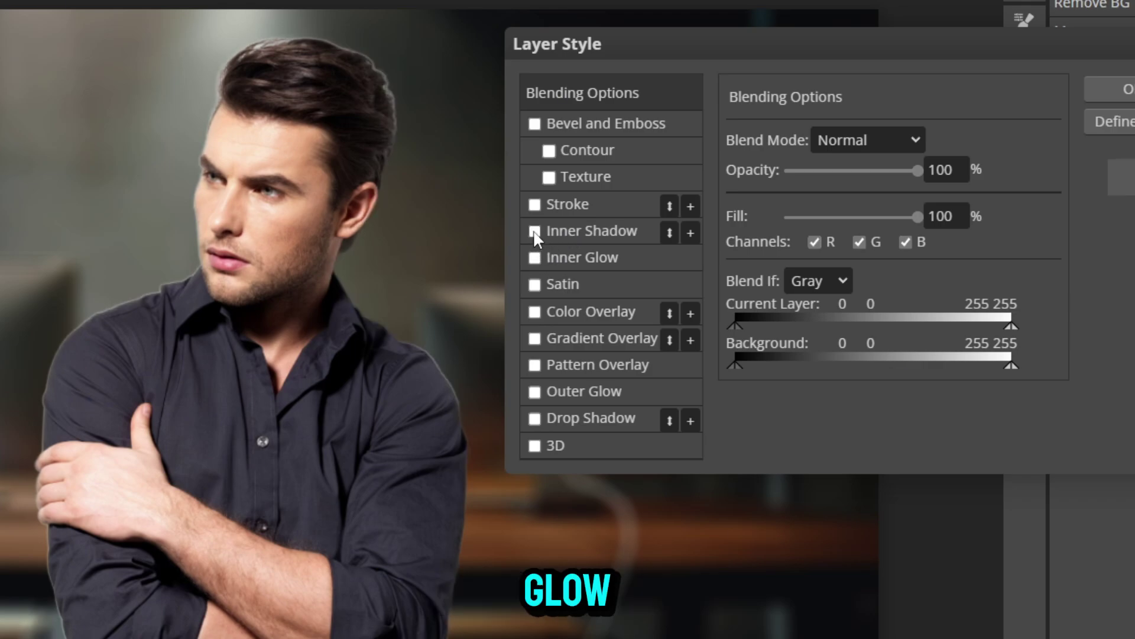
pyautogui.click(602, 230)
pyautogui.click(853, 204)
pyautogui.write('90')
pyautogui.moveTo(886, 171)
pyautogui.mouseDown()
pyautogui.moveTo(801, 171)
pyautogui.moveTo(891, 177)
pyautogui.mouseUp()
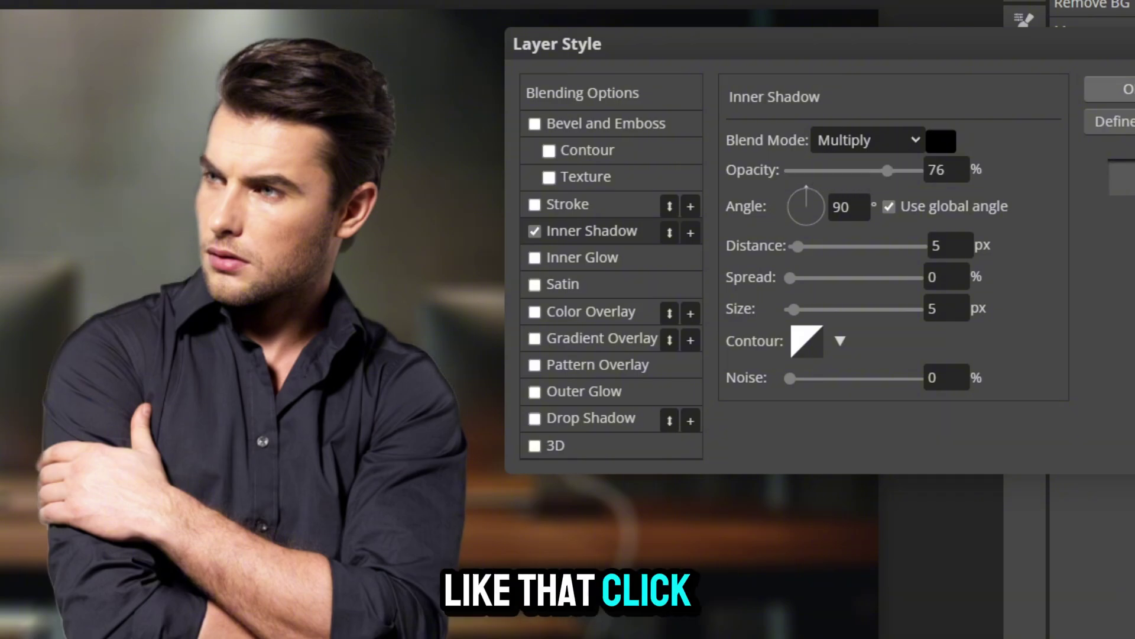
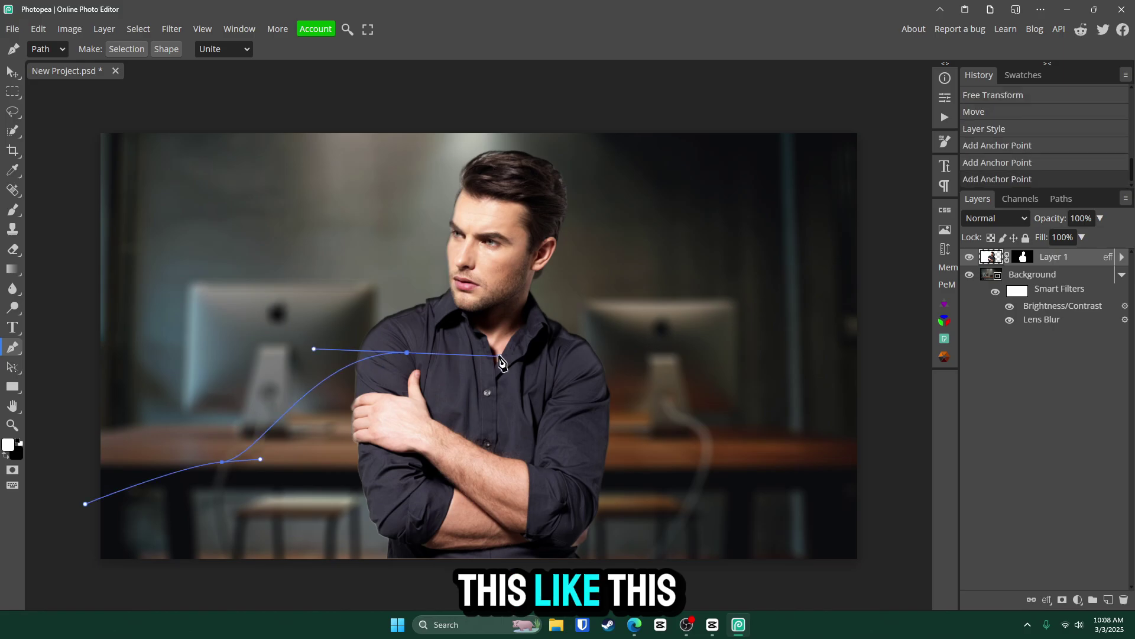
# Extend the curved pen path with three anchor points below the canvas and close it at its starting point
pyautogui.scroll(-2, 488, 452)
pyautogui.click(484, 504)
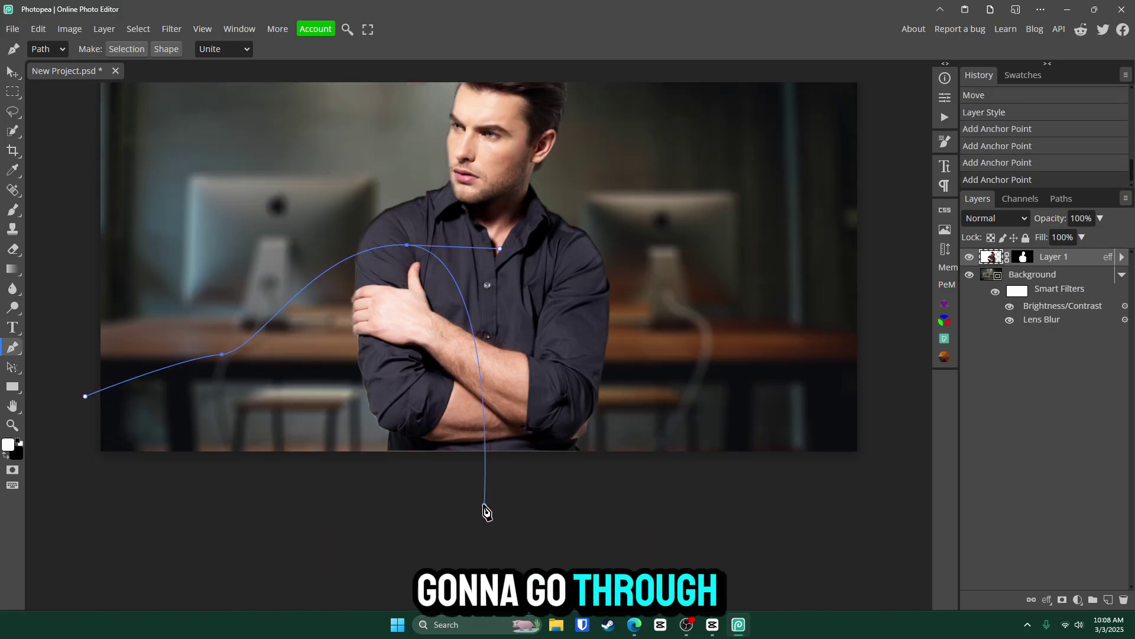
pyautogui.click(168, 511)
pyautogui.click(25, 499)
pyautogui.click(85, 396)
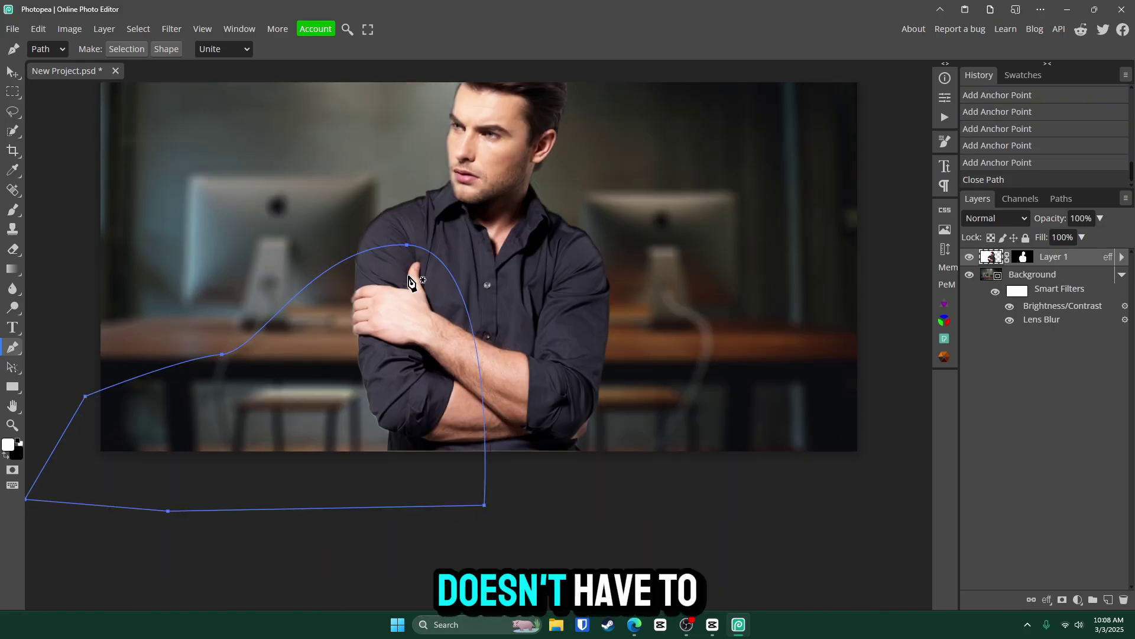
pyautogui.scroll(1, 410, 370)
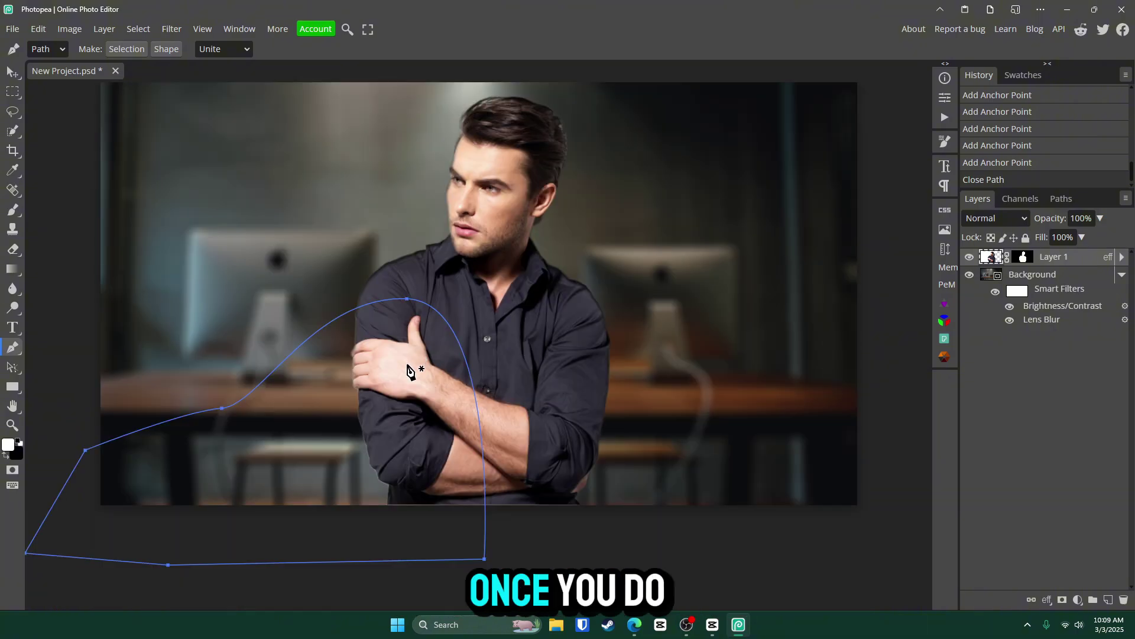
# Convert the closed path into a shape filled with pure red (ff0000)
pyautogui.click(166, 48)
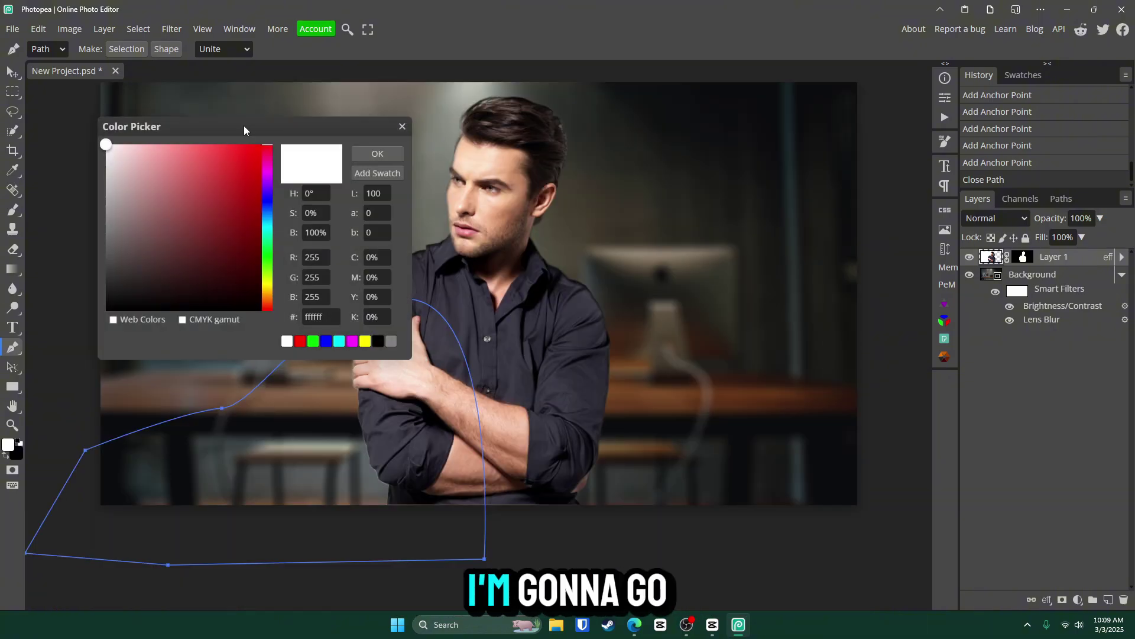
pyautogui.moveTo(244, 125); pyautogui.dragTo(614, 104)
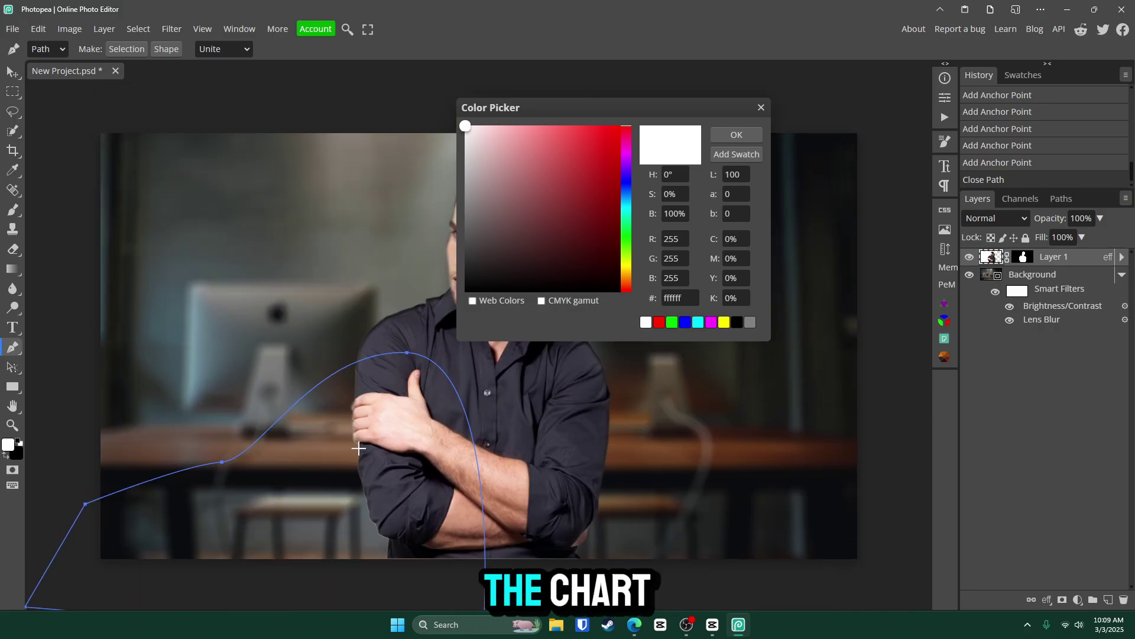
pyautogui.moveTo(524, 193)
pyautogui.mouseDown()
pyautogui.moveTo(688, 90)
pyautogui.moveTo(721, 101)
pyautogui.mouseUp()
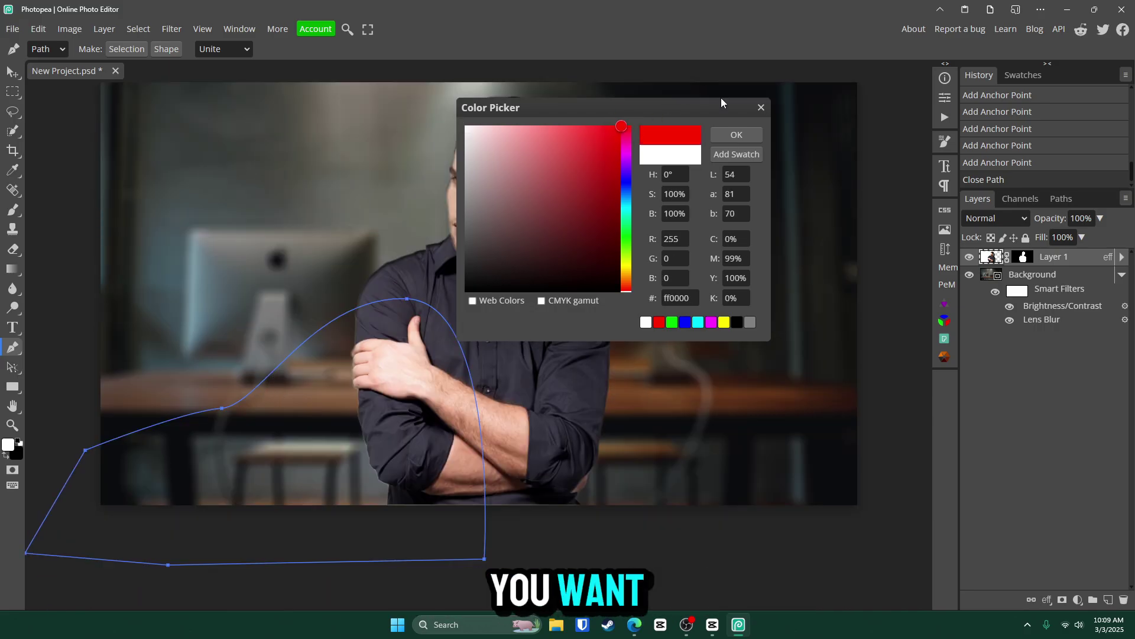
pyautogui.click(735, 136)
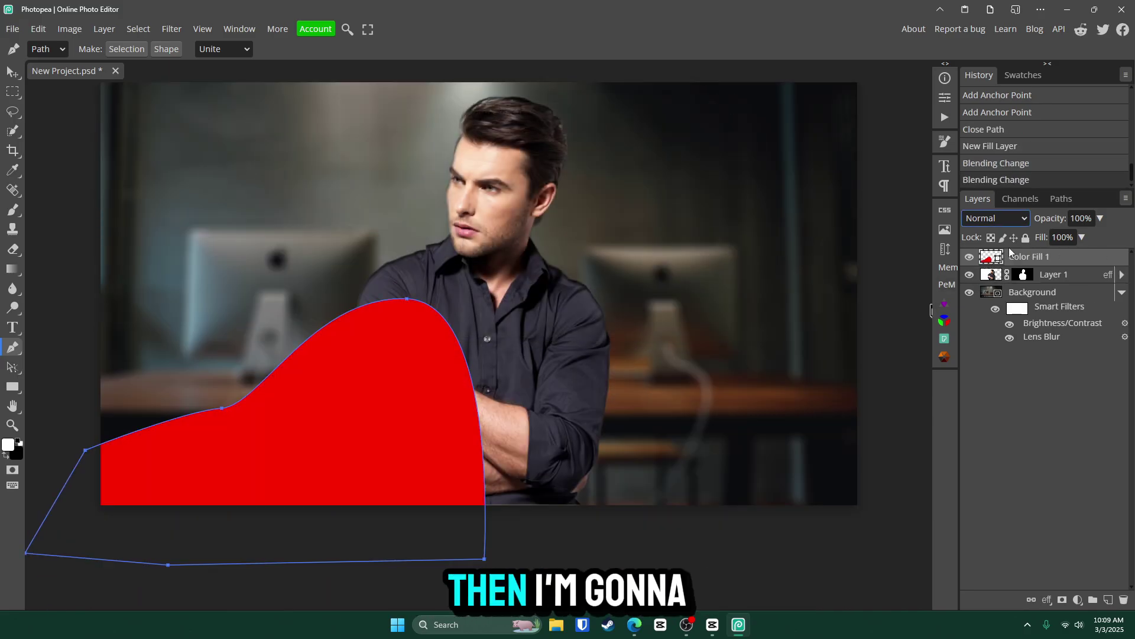
# Set the red shape's blend mode to Overlay and move its layer below the man's layer
pyautogui.click(995, 219)
pyautogui.click(995, 471)
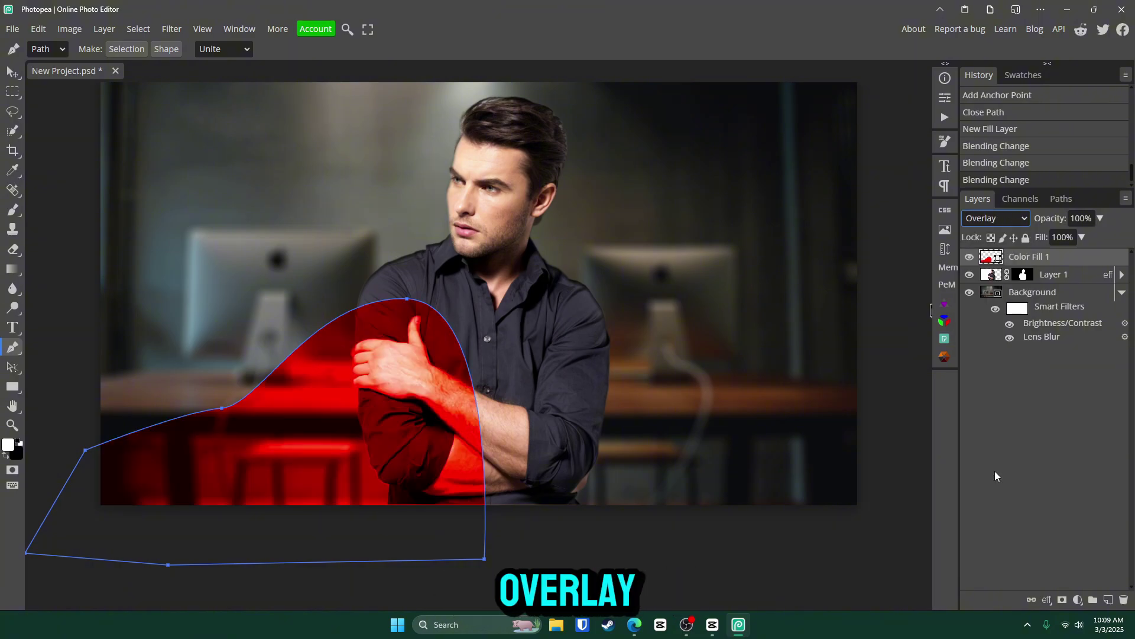
pyautogui.moveTo(1048, 260); pyautogui.dragTo(1047, 278)
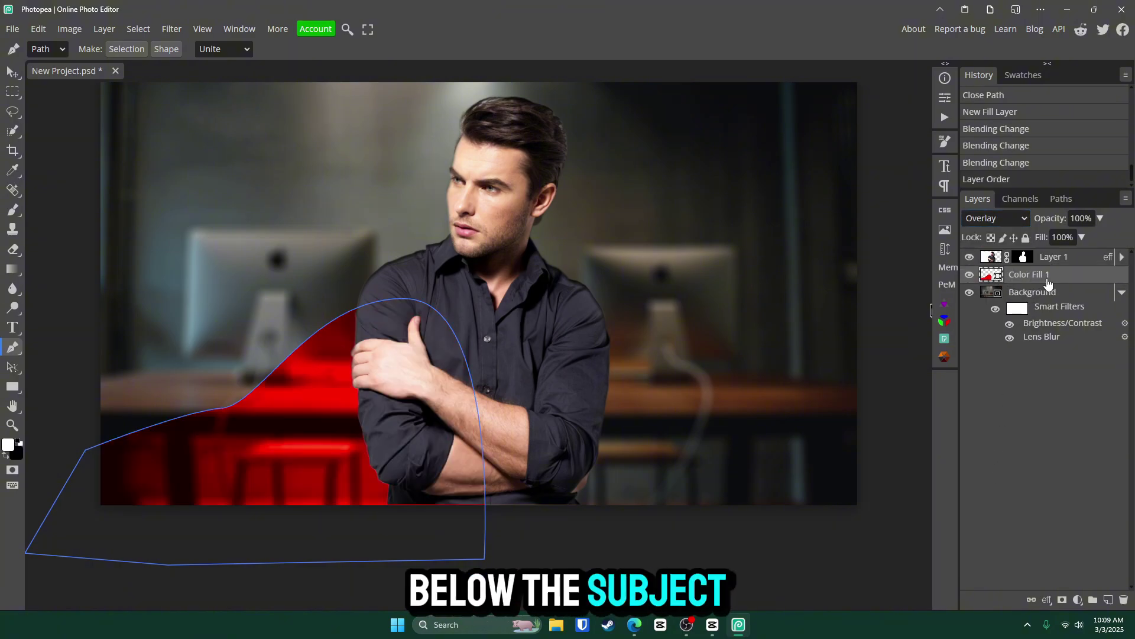
# Add a 20 px red outside stroke to the red chart shape
pyautogui.doubleClick(1082, 275)
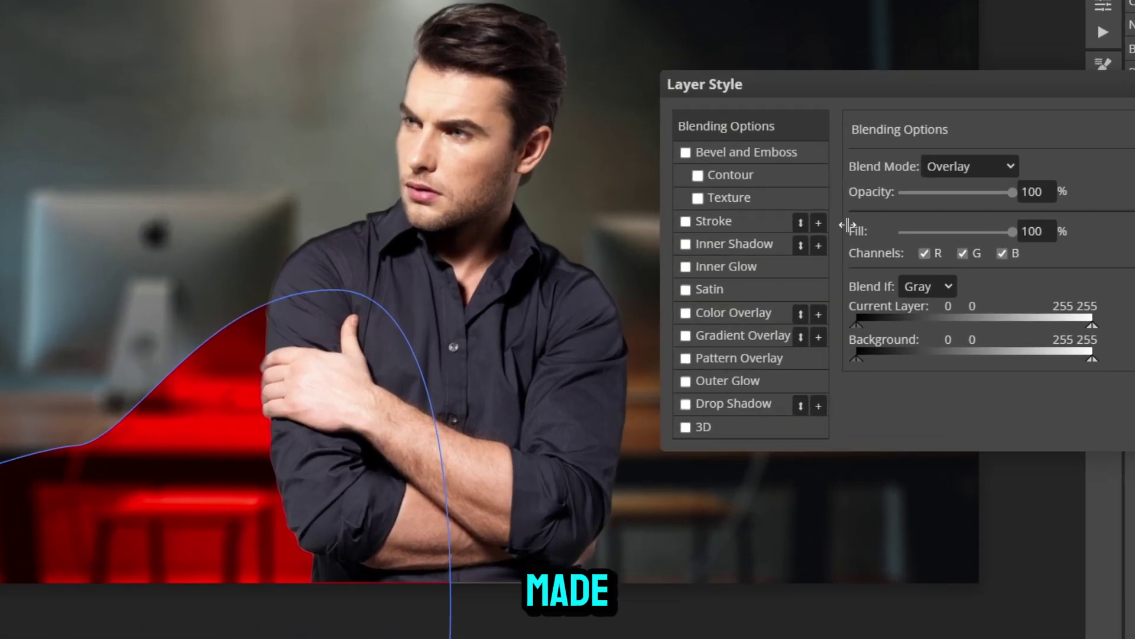
pyautogui.click(686, 222)
pyautogui.moveTo(901, 169); pyautogui.dragTo(916, 171)
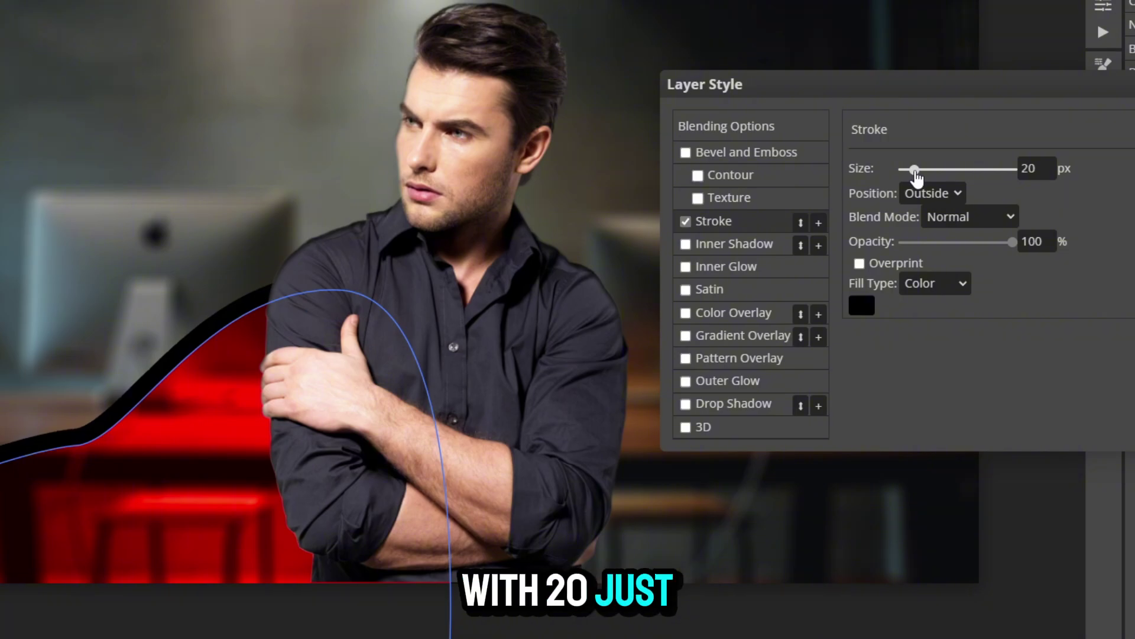
pyautogui.click(862, 305)
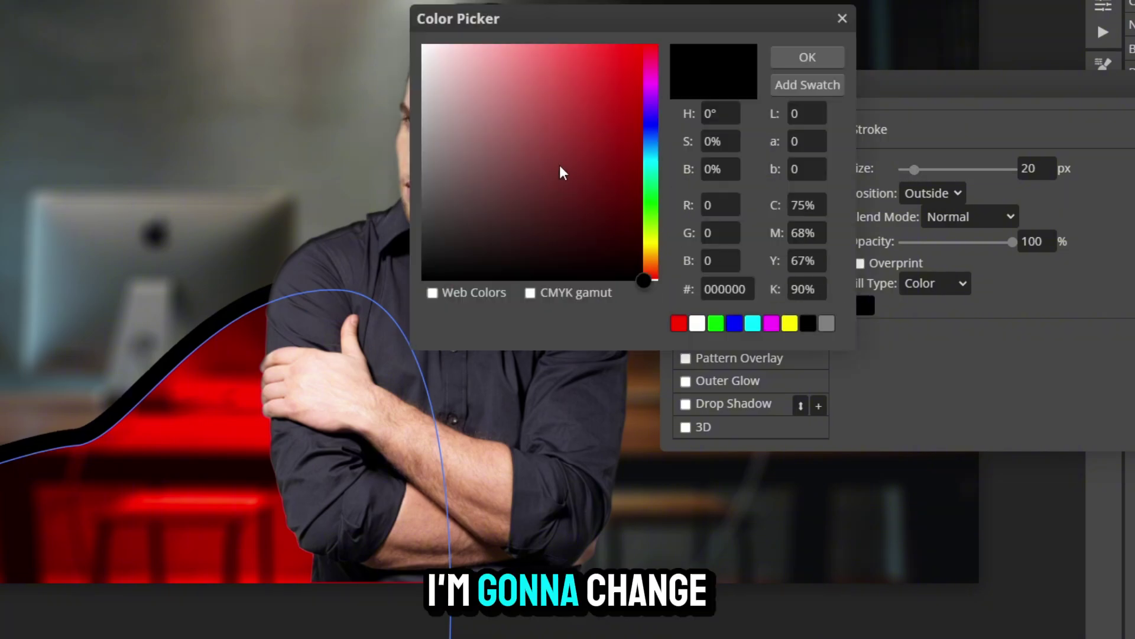
pyautogui.moveTo(560, 172); pyautogui.dragTo(821, 22)
pyautogui.click(807, 57)
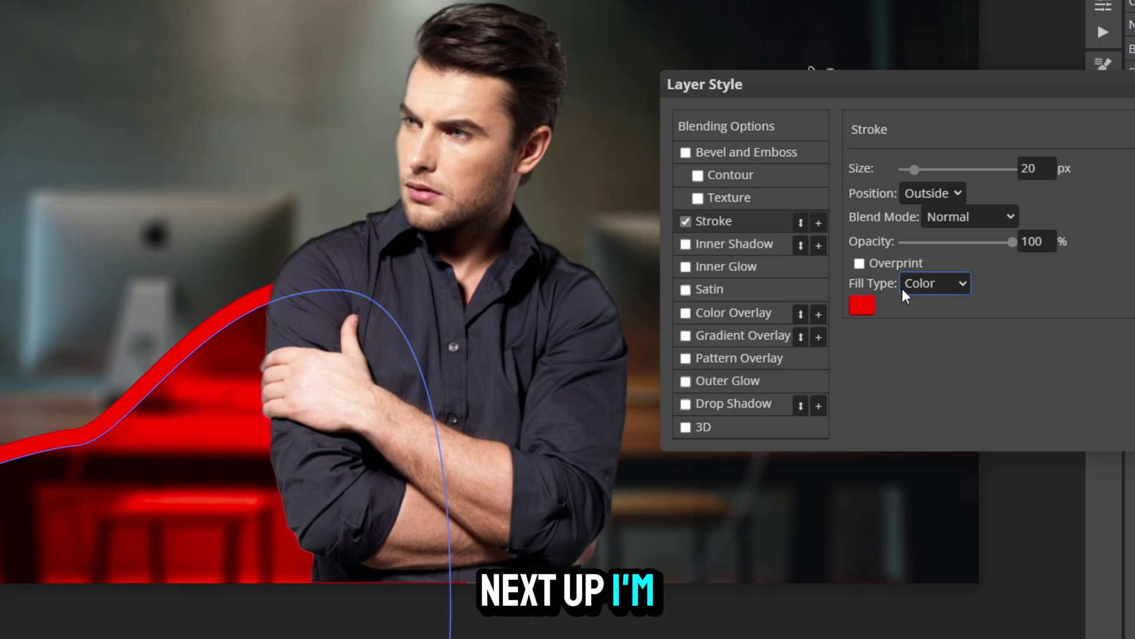
# Enable an outer glow on the chart shape and change its colour to red
pyautogui.click(685, 381)
pyautogui.click(864, 241)
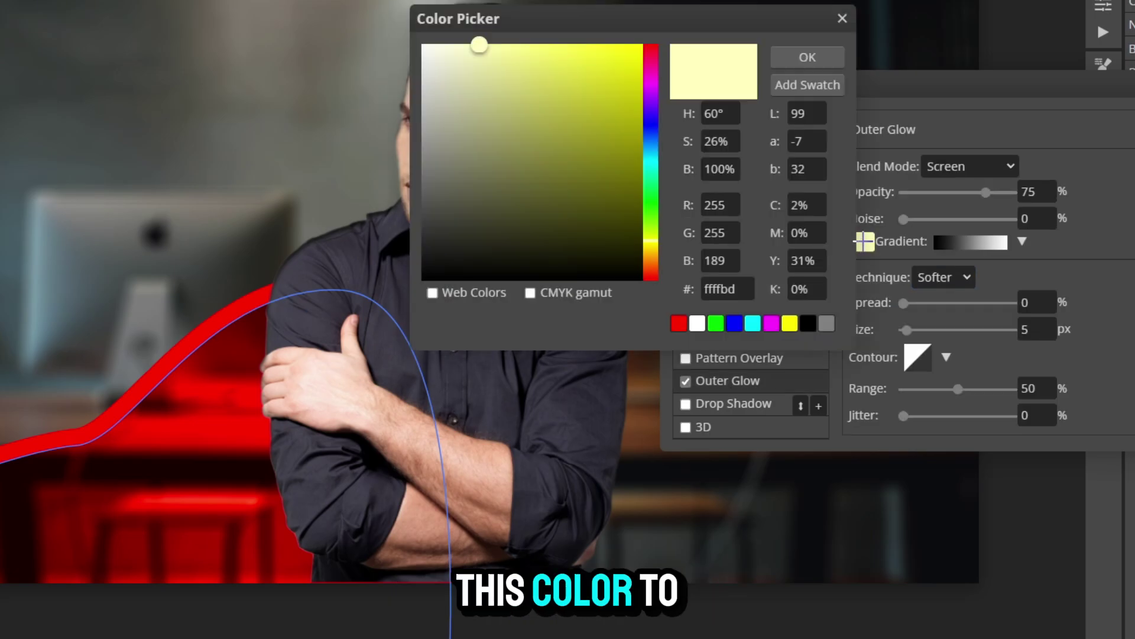
pyautogui.moveTo(479, 45)
pyautogui.mouseDown()
pyautogui.moveTo(644, 56)
pyautogui.moveTo(651, 47)
pyautogui.mouseUp()
pyautogui.click(807, 57)
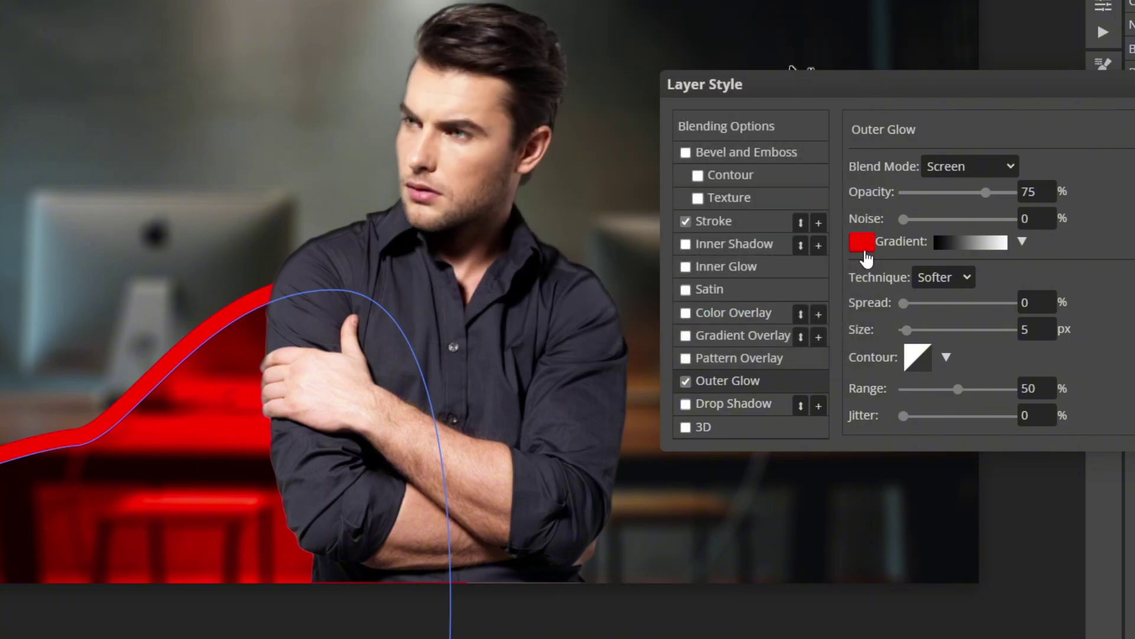
# Set the outer glow to Screen blend mode, 100% opacity, 21% spread and 100 px size, and apply the layer style
pyautogui.click(969, 167)
pyautogui.click(973, 436)
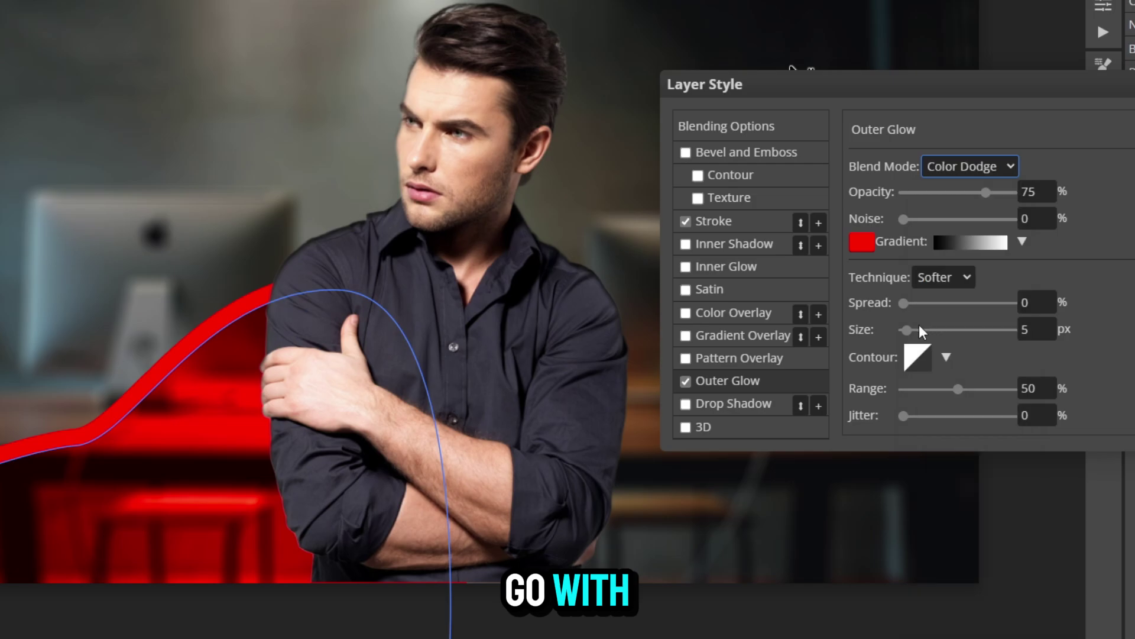
pyautogui.moveTo(903, 302)
pyautogui.mouseDown()
pyautogui.moveTo(918, 303)
pyautogui.moveTo(928, 330)
pyautogui.moveTo(929, 303)
pyautogui.mouseUp()
pyautogui.moveTo(929, 330)
pyautogui.mouseDown()
pyautogui.moveTo(974, 331)
pyautogui.moveTo(958, 329)
pyautogui.mouseUp()
pyautogui.press('Up')
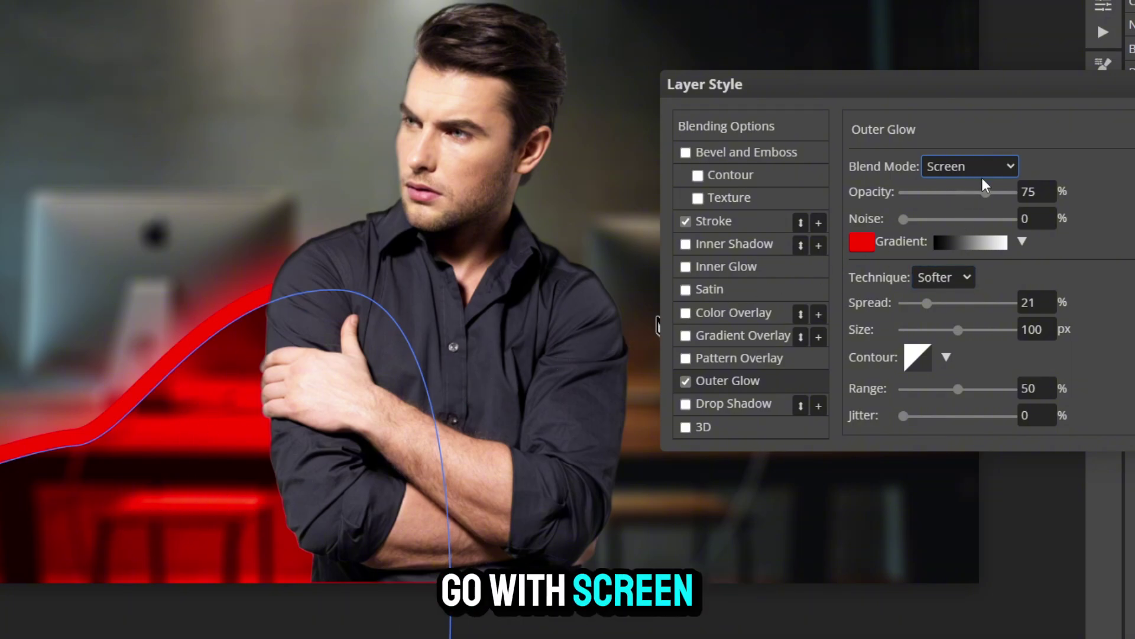
pyautogui.moveTo(985, 192); pyautogui.dragTo(1036, 199)
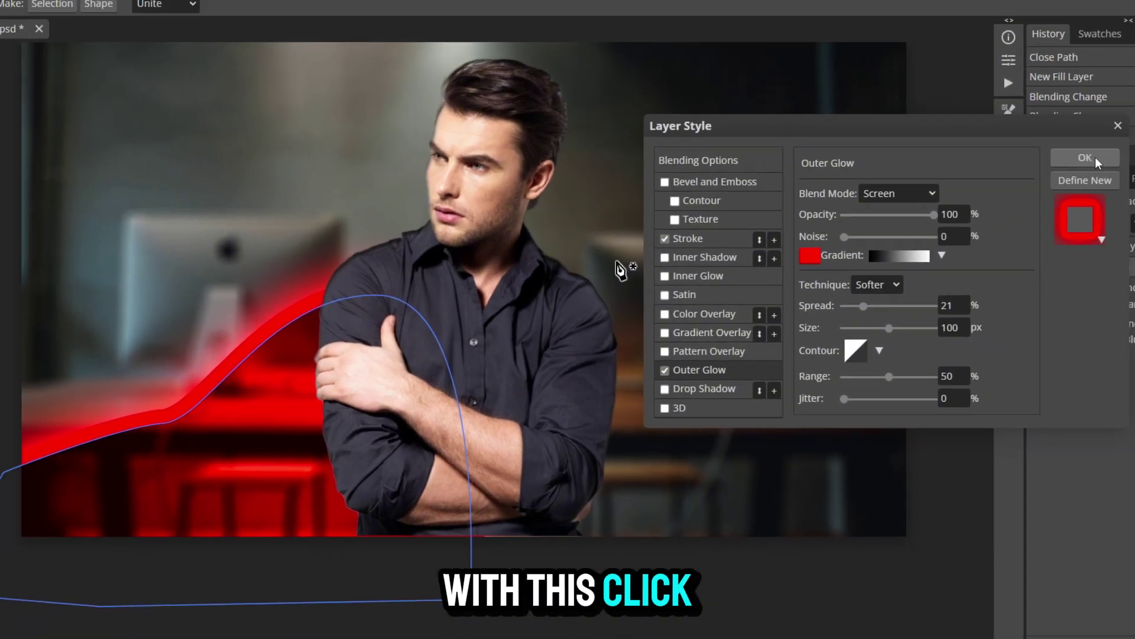
pyautogui.click(1126, 137)
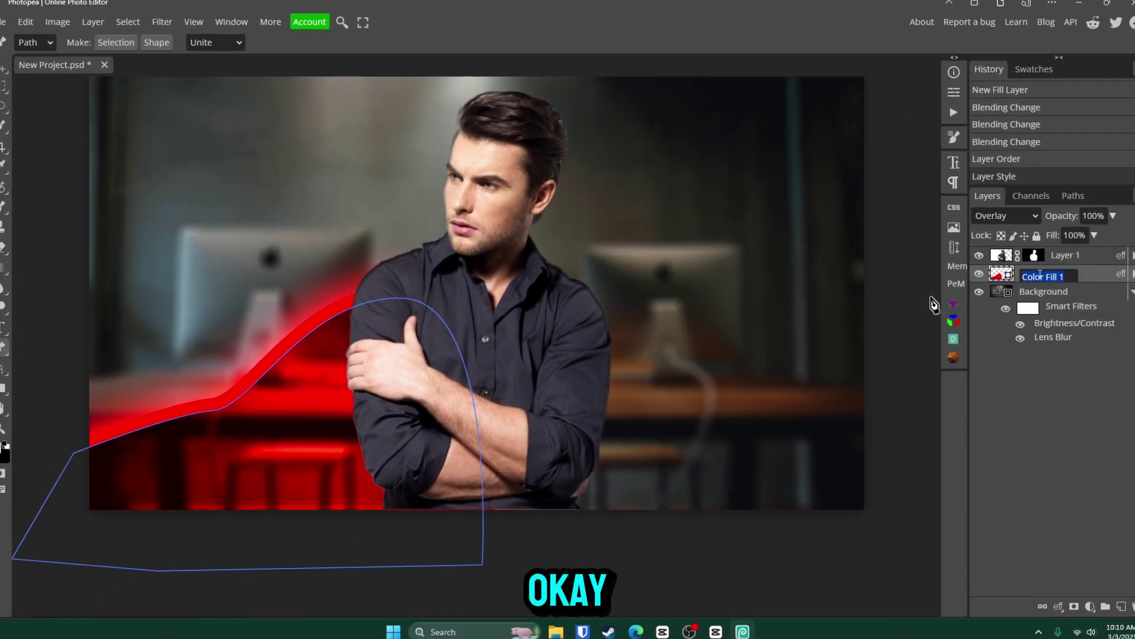
# Rename the red shape layer as Chart Left
pyautogui.doubleClick(1029, 276)
pyautogui.write('Cha')
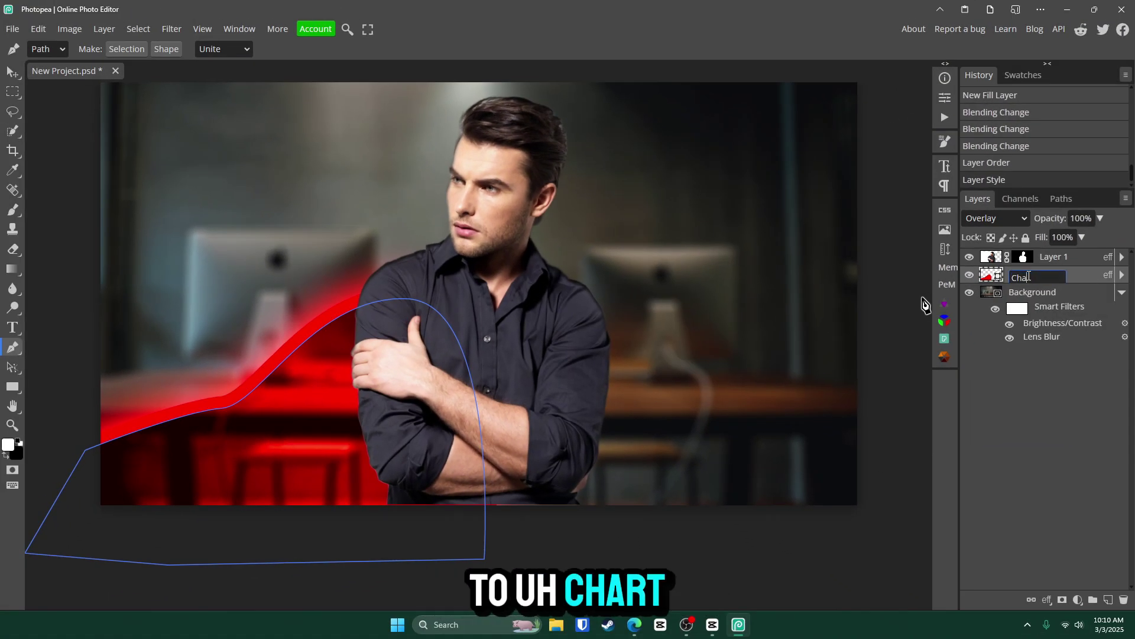
pyautogui.write('rt Left')
pyautogui.press('Return')
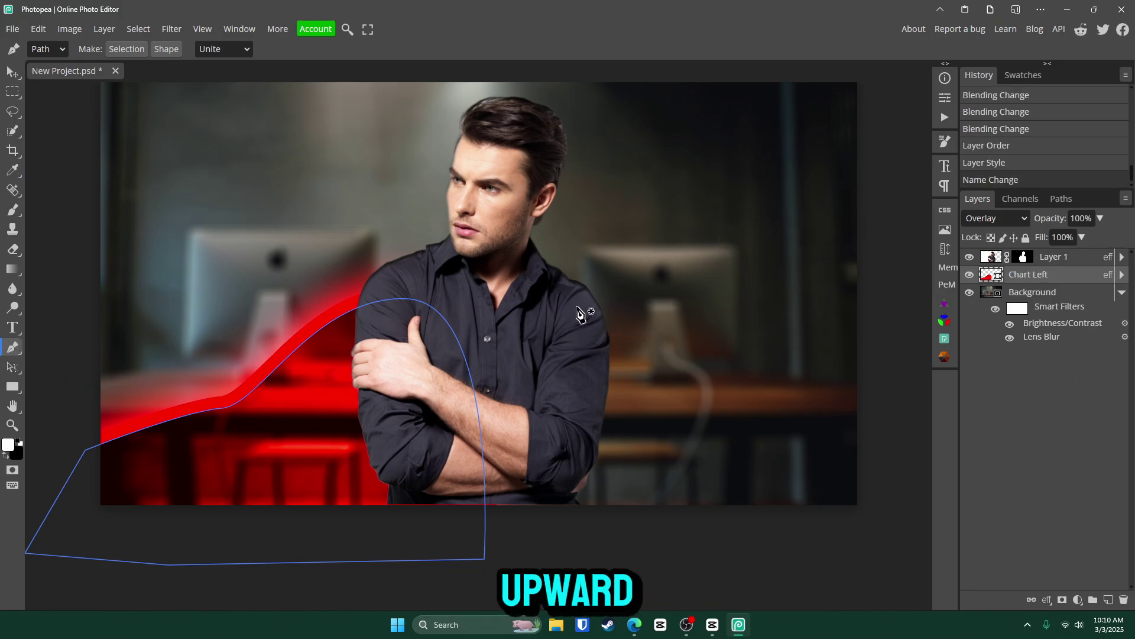
pyautogui.click(510, 295)
pyautogui.moveTo(678, 278); pyautogui.dragTo(861, 236)
pyautogui.hotkey('ctrl', 'z')
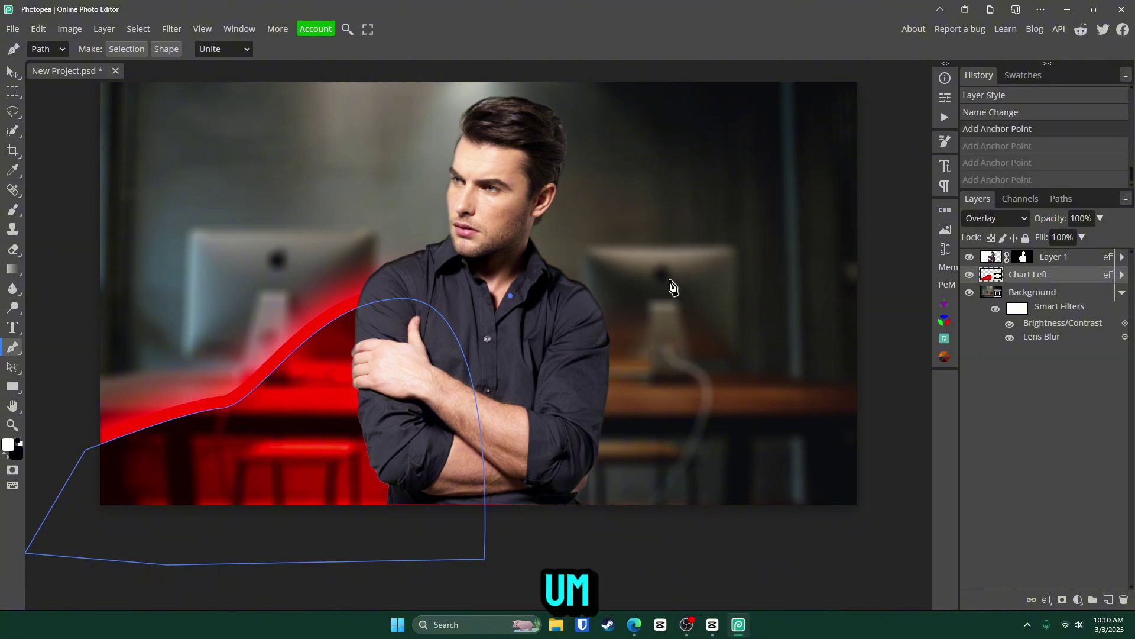
pyautogui.hotkey('ctrl', 'z')
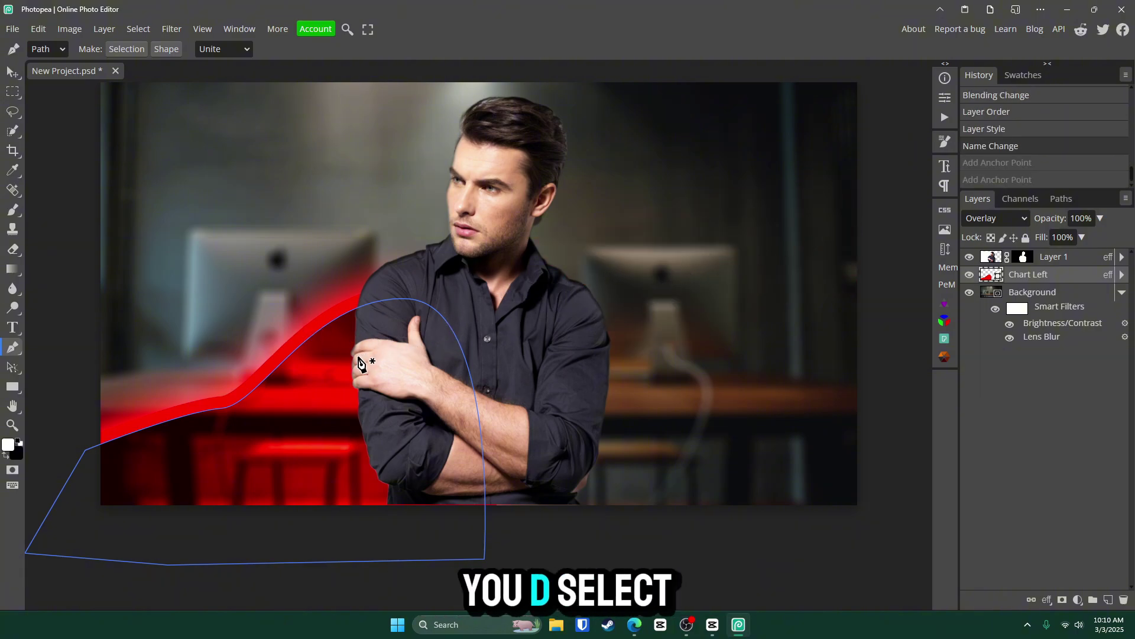
# Convert the red chart's path into a selection and deselect it to clear the active path
pyautogui.click(127, 49)
pyautogui.click(167, 192)
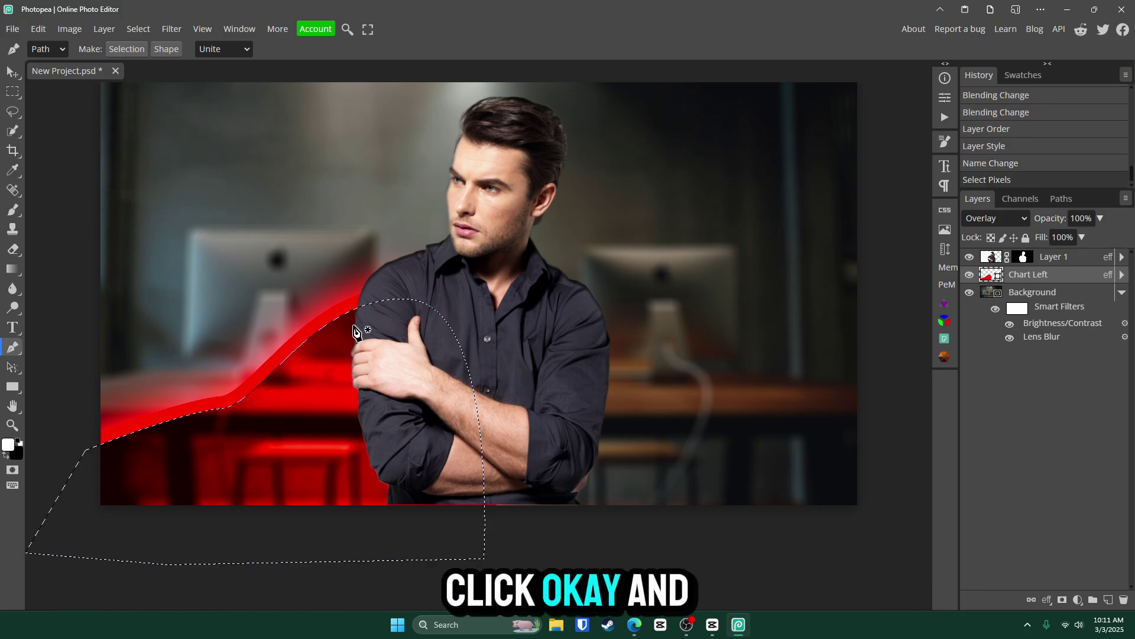
pyautogui.hotkey('ctrl', 'd')
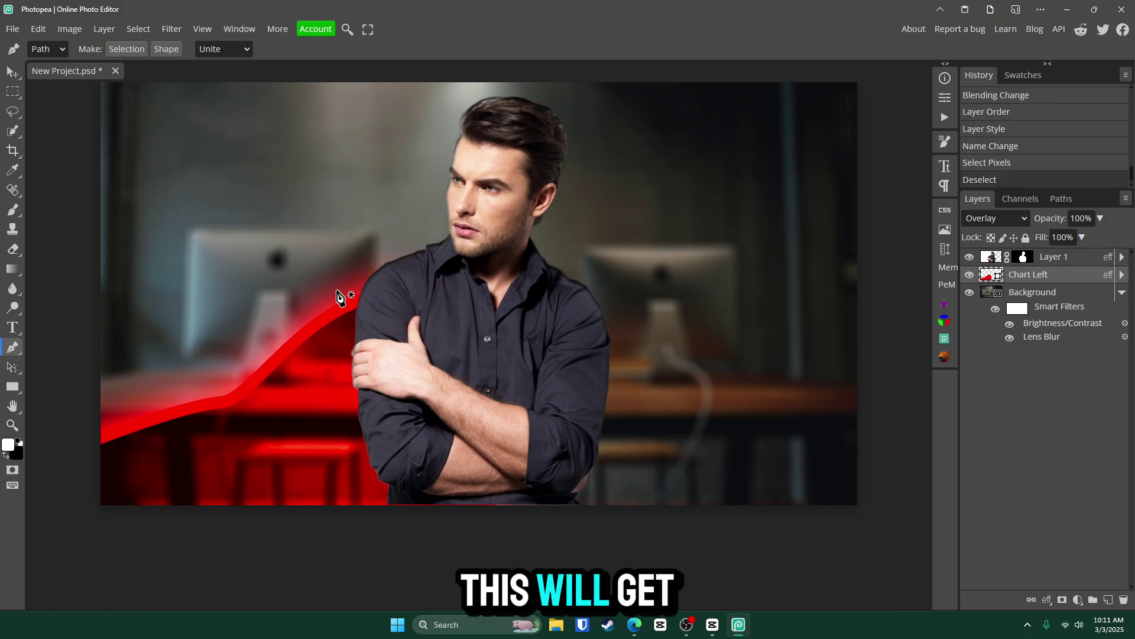
# Draw a closed pen path for a rising chart from the man's chest across the image's right half, extending past the canvas edges
pyautogui.click(535, 288)
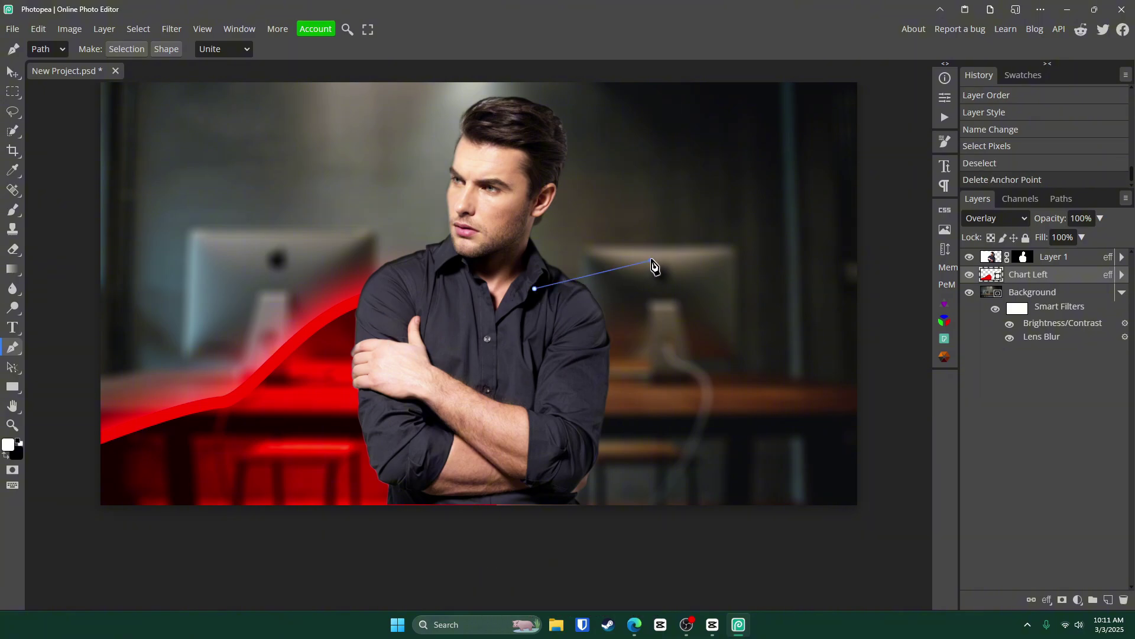
pyautogui.moveTo(652, 260)
pyautogui.mouseDown()
pyautogui.moveTo(677, 231)
pyautogui.moveTo(769, 222)
pyautogui.mouseUp()
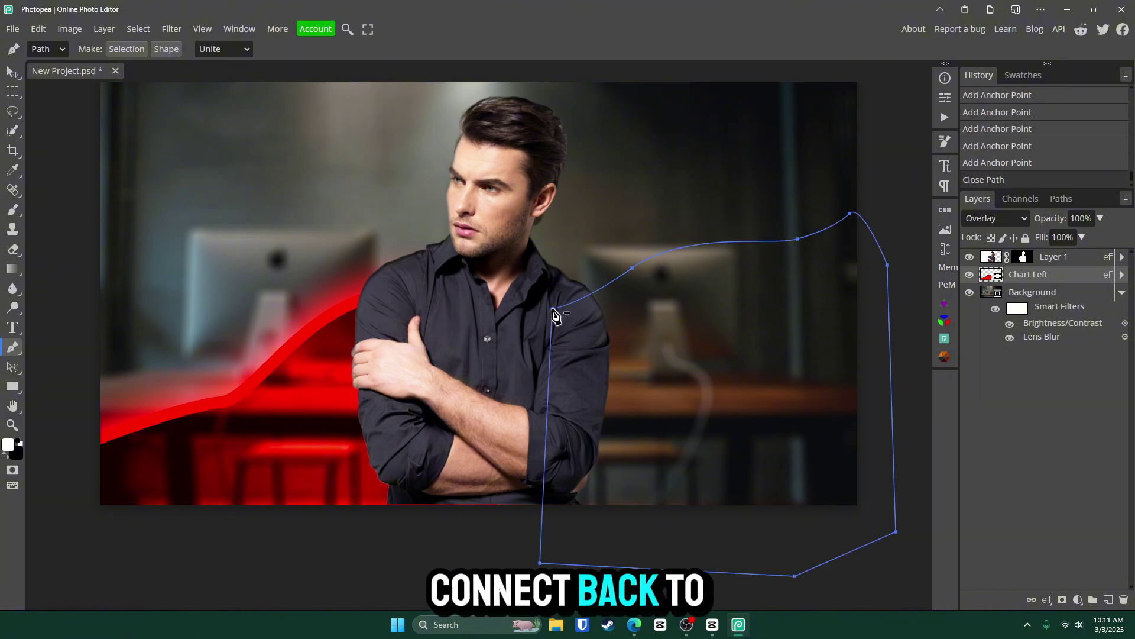
pyautogui.click(552, 309)
# Turn the closed path into a green filled shape and set its blend mode to Overlay
pyautogui.click(166, 49)
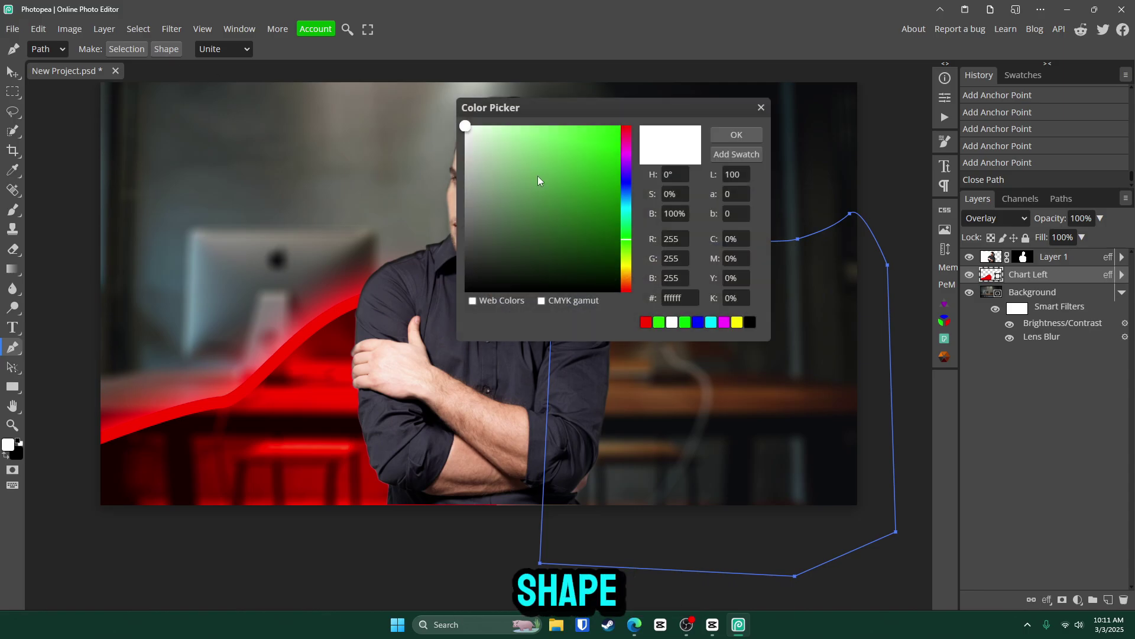
pyautogui.click(740, 133)
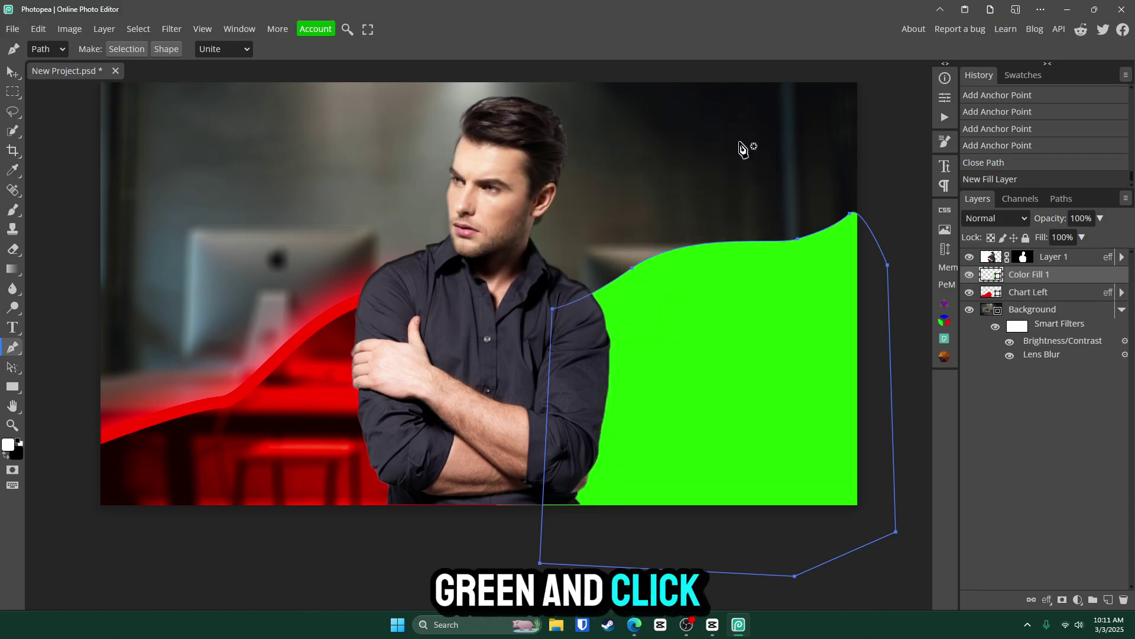
pyautogui.click(996, 219)
pyautogui.click(997, 473)
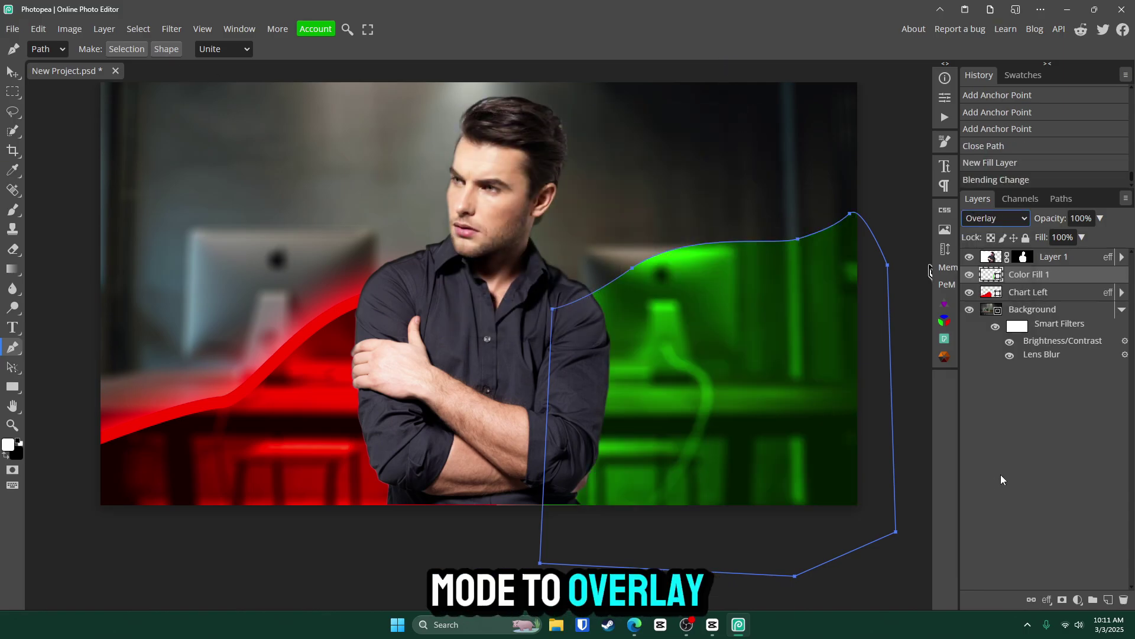
# Add a 20 px outside stroke in green 2aff00 to the green chart shape
pyautogui.doubleClick(1081, 278)
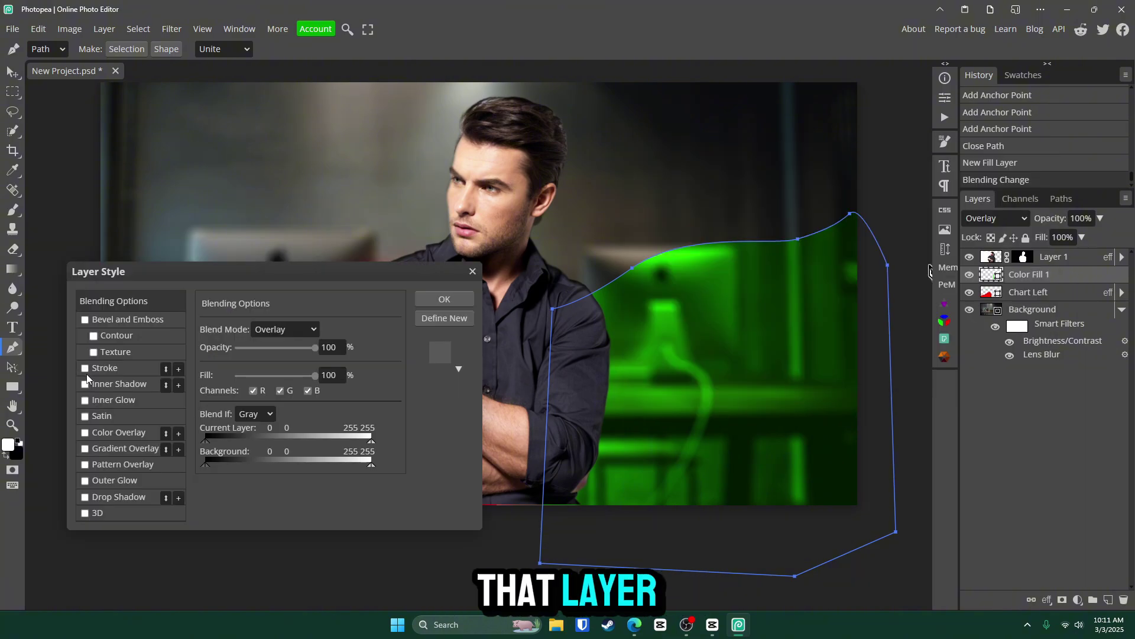
pyautogui.click(97, 371)
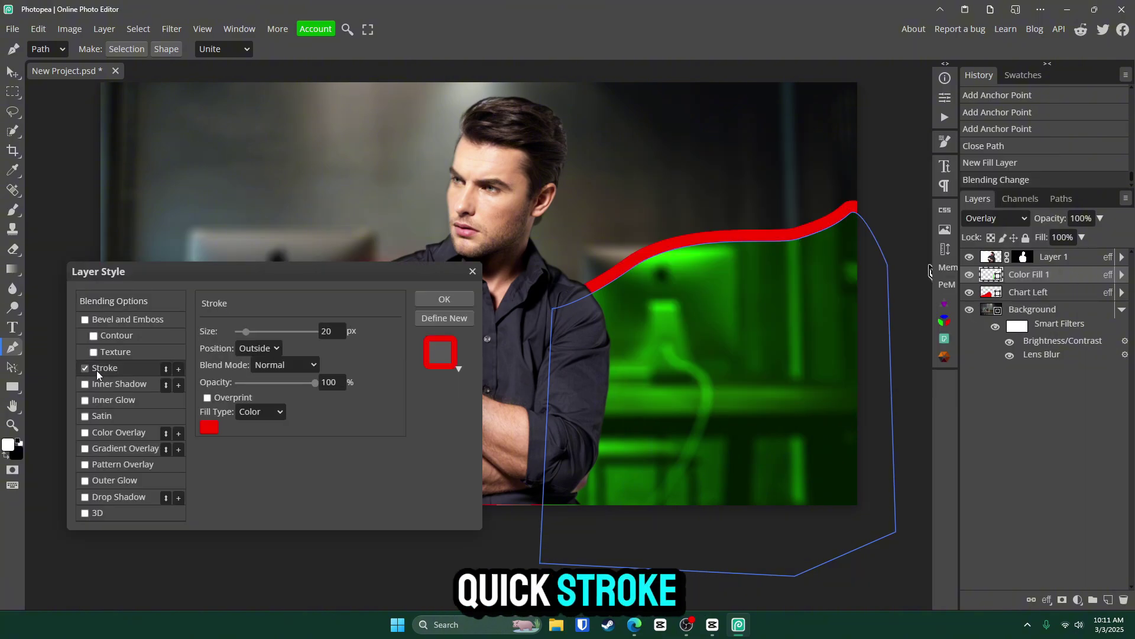
pyautogui.click(210, 429)
pyautogui.click(628, 240)
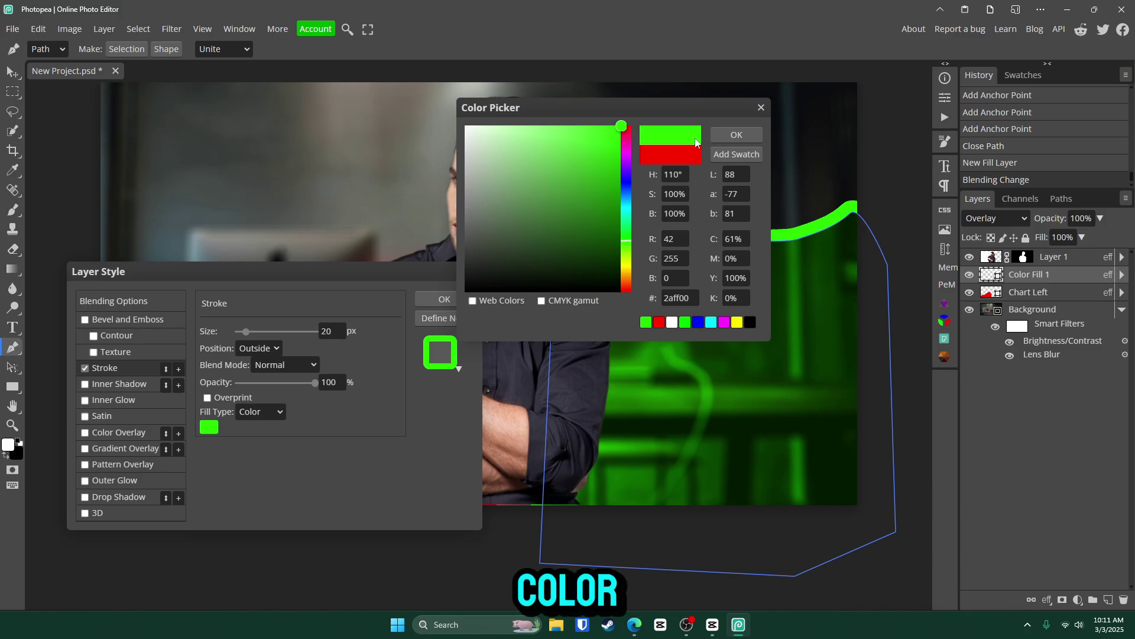
pyautogui.click(736, 134)
# Enable an outer glow on the green chart shape, change its colour to green and apply the layer style
pyautogui.click(85, 480)
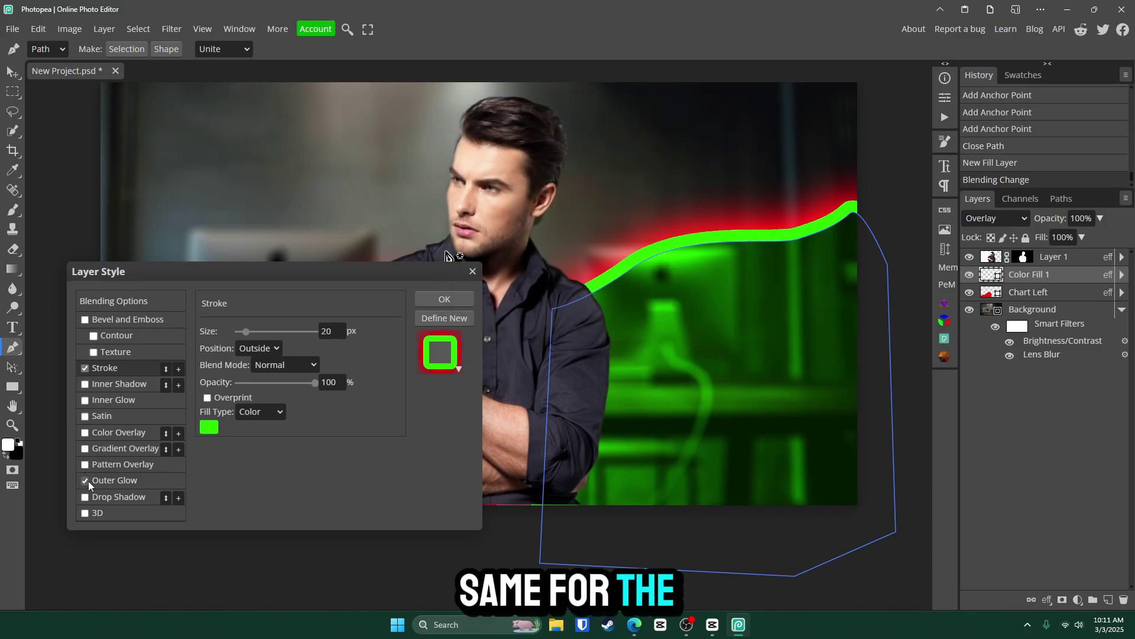
pyautogui.click(112, 481)
pyautogui.click(208, 383)
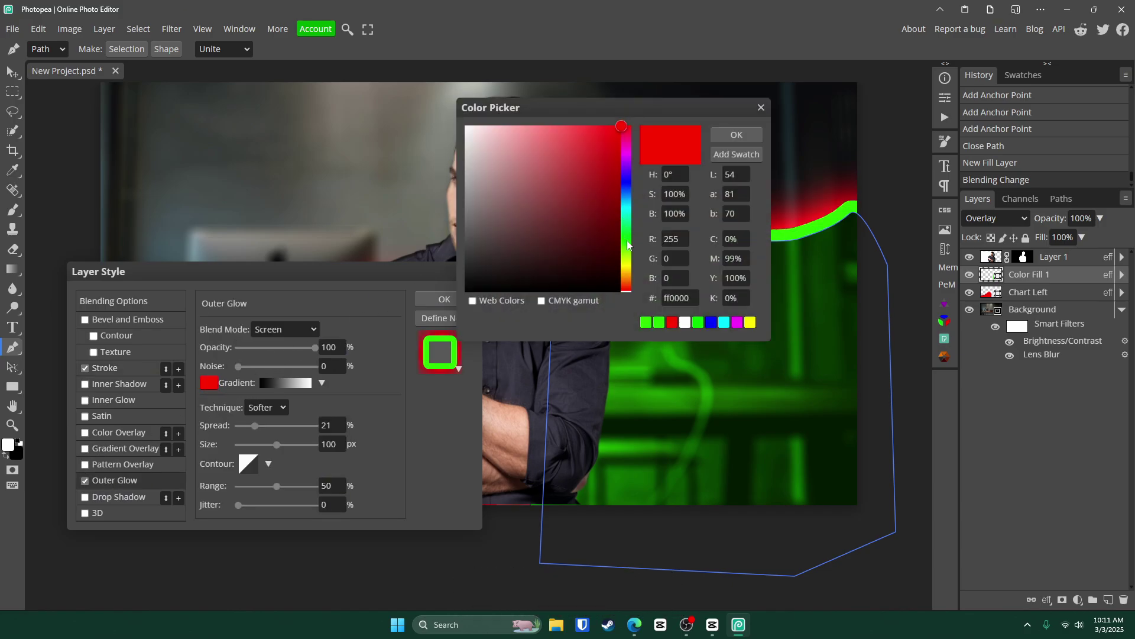
pyautogui.click(628, 242)
pyautogui.click(736, 138)
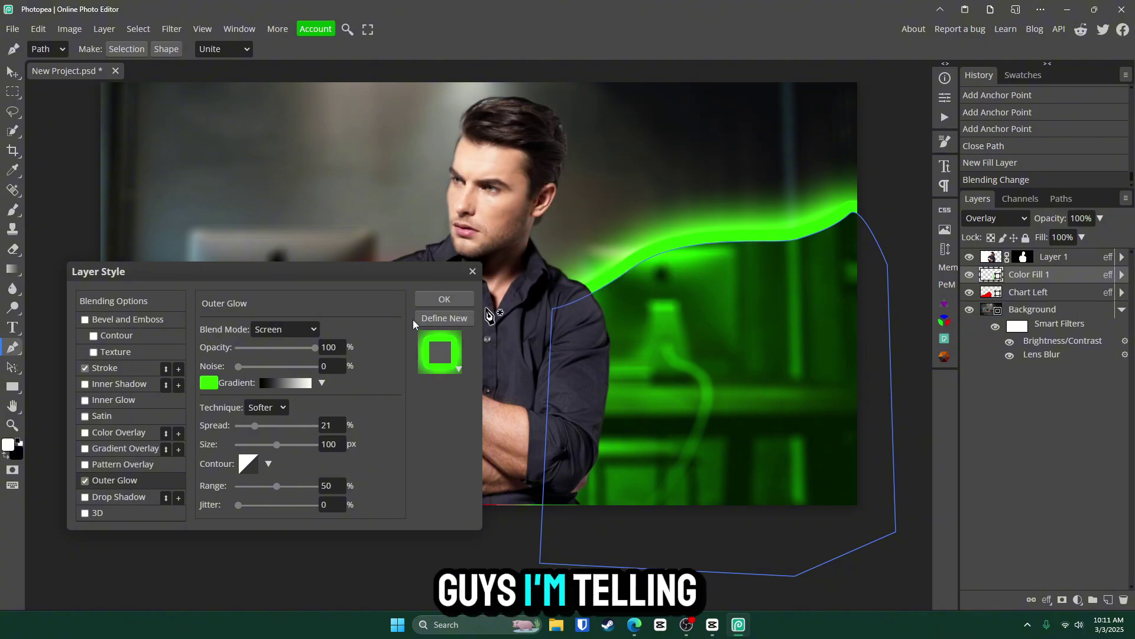
pyautogui.click(444, 299)
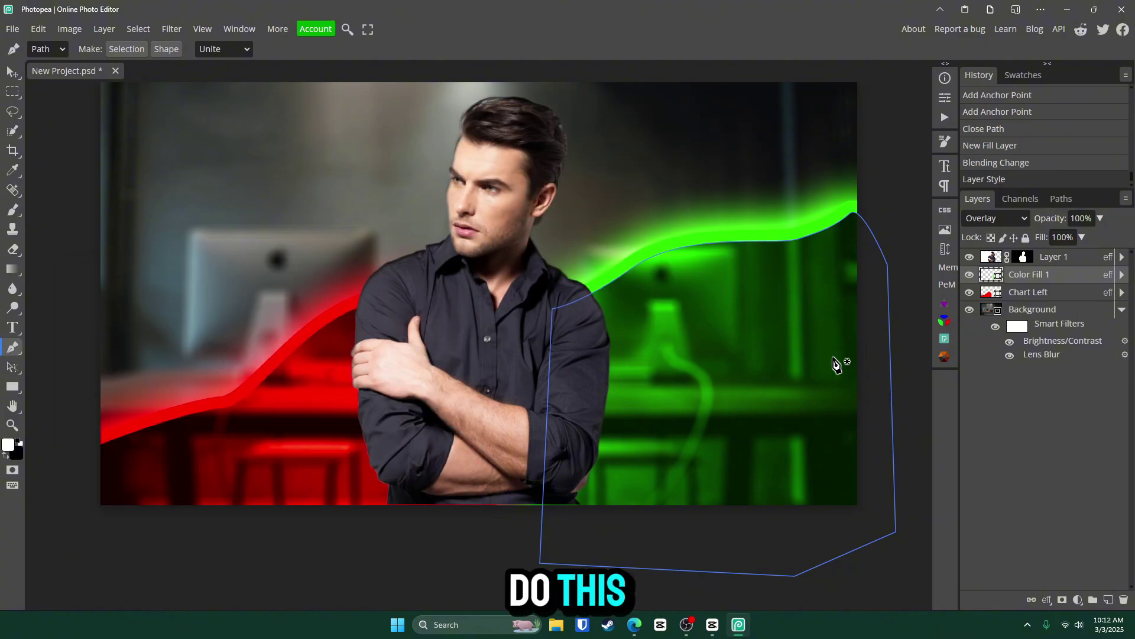
# Adjust the chart shapes with Free Transform and rename the green shape layer as Chart Right
pyautogui.click(1050, 293)
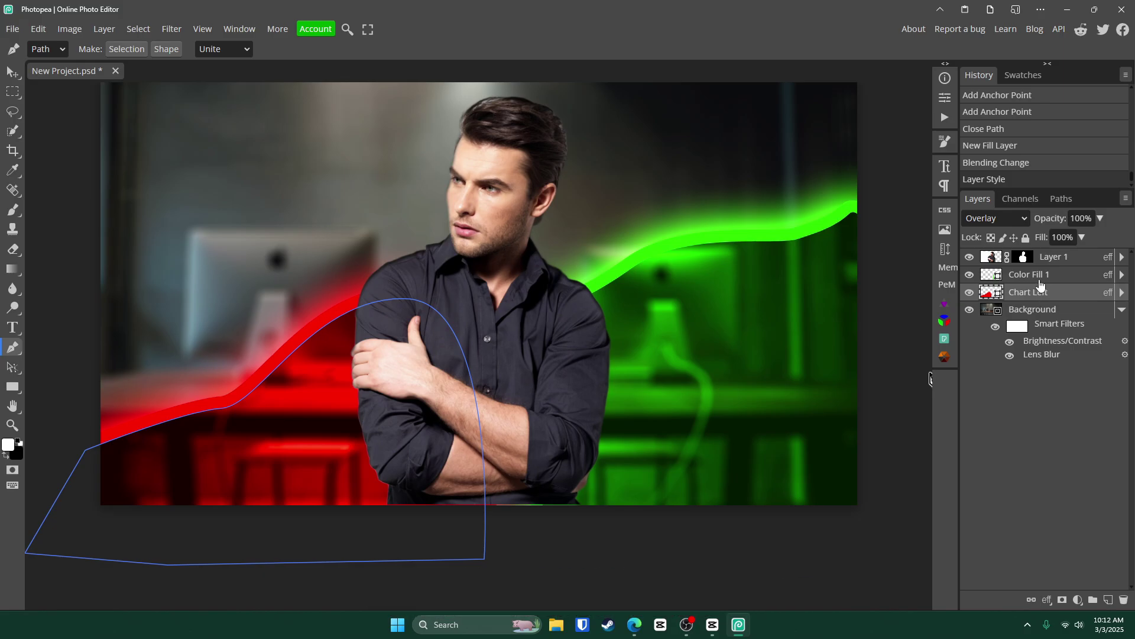
pyautogui.click(1037, 278)
pyautogui.hotkey('ctrl', 't')
pyautogui.press('Return')
pyautogui.click(1032, 309)
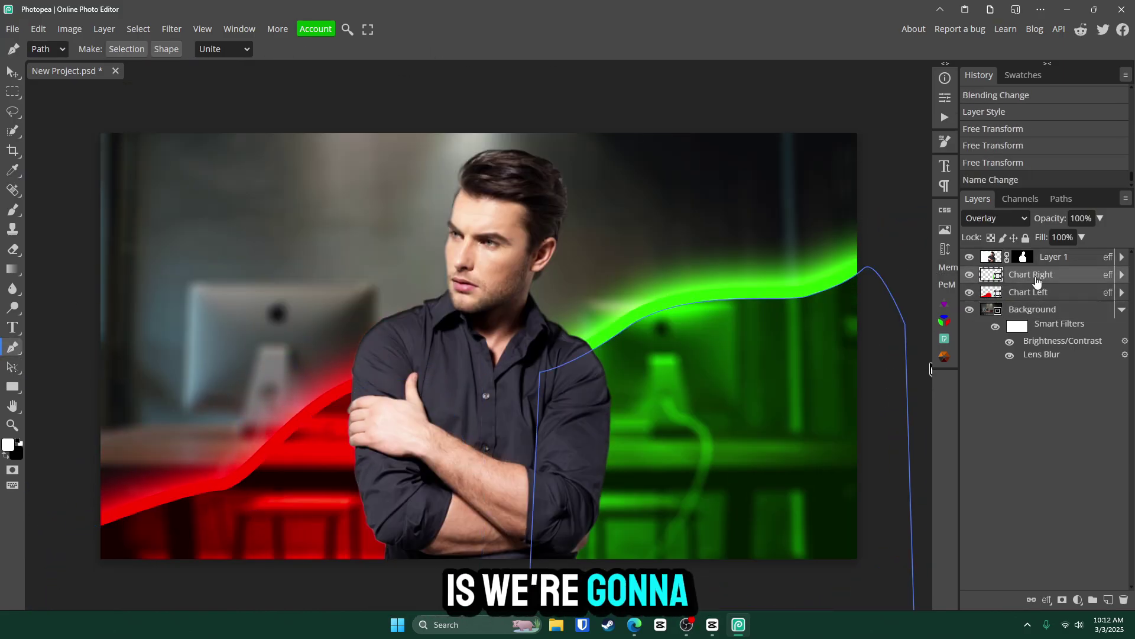
# Add the text $0.00 on a new layer above the man, over the blurred monitor at his left
pyautogui.click(1052, 257)
pyautogui.click(12, 327)
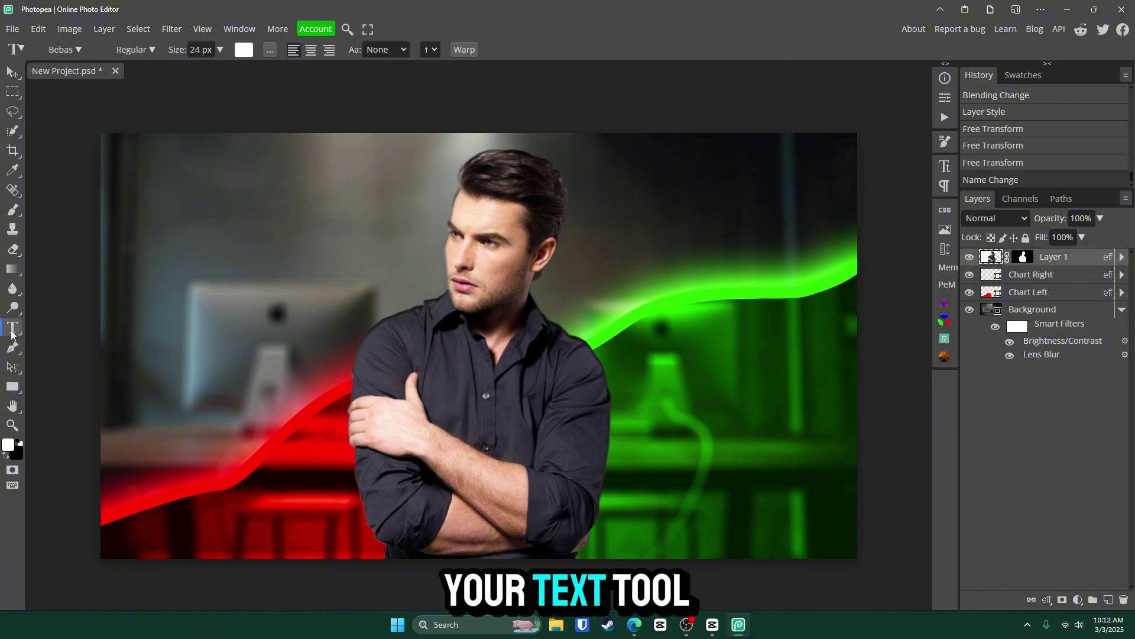
pyautogui.click(165, 363)
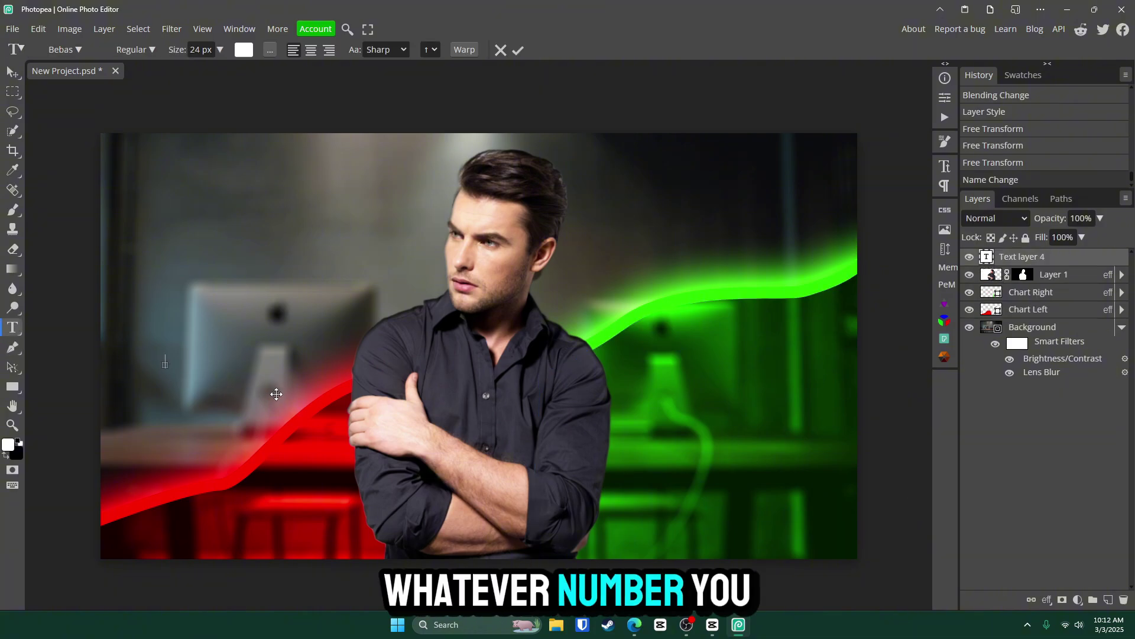
pyautogui.write('$0.00')
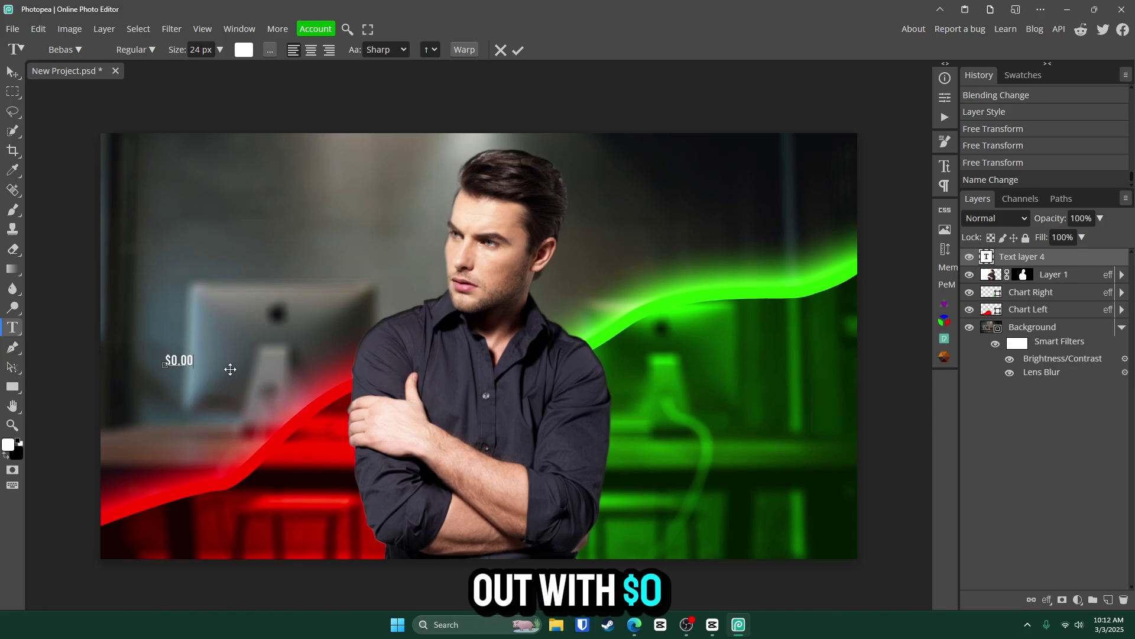
# Browse alternative fonts for the $0.00 text by searching for luckies, indigo, lemon and resolve
pyautogui.hotkey('ctrl', 'a')
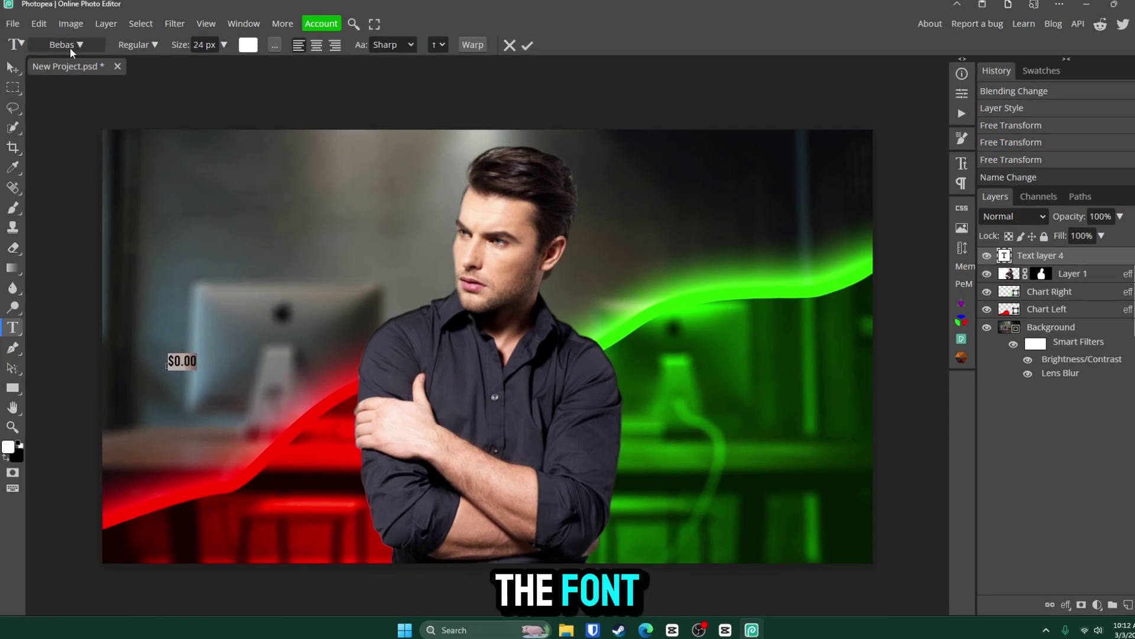
pyautogui.click(65, 49)
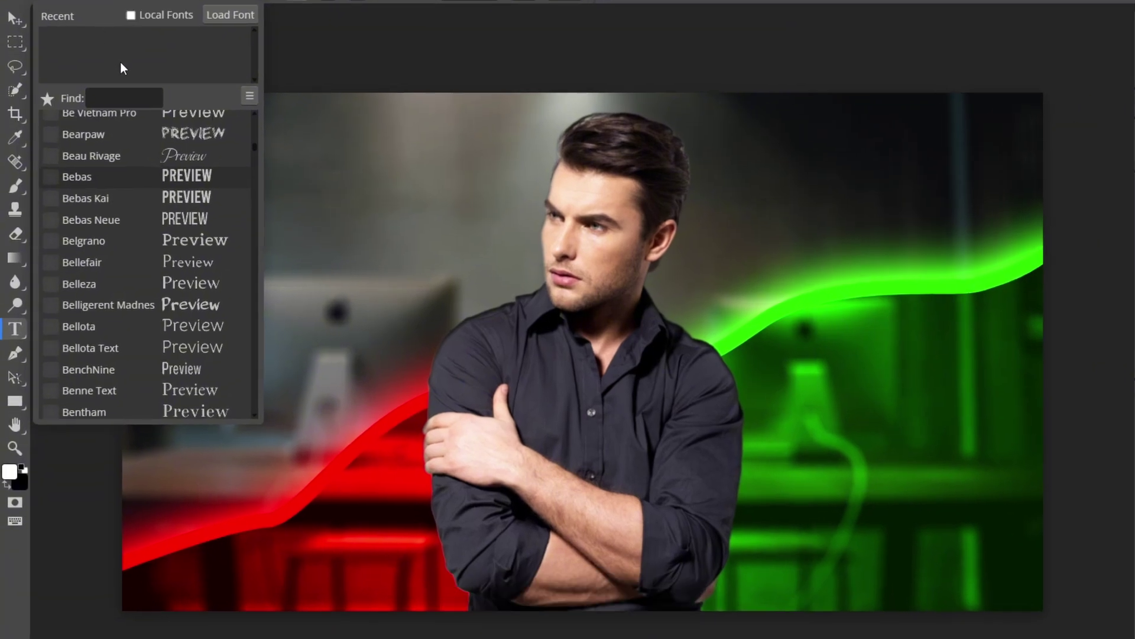
pyautogui.click(105, 115)
pyautogui.write('luck')
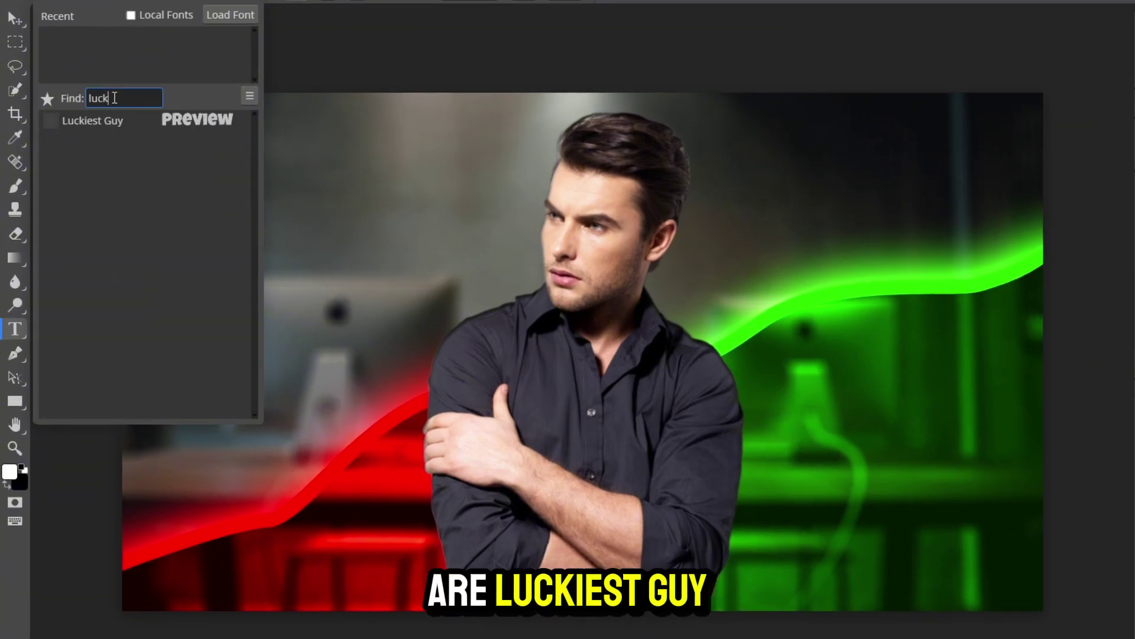
pyautogui.write('ies')
pyautogui.hotkey('ctrl', 'a')
pyautogui.write('indigo')
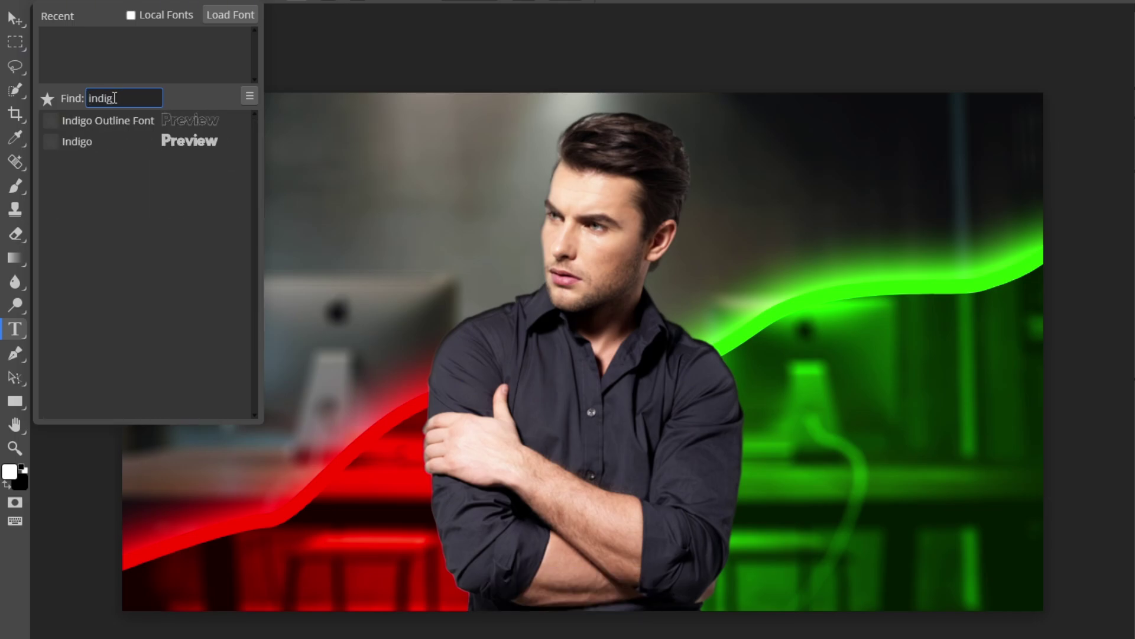
pyautogui.hotkey('ctrl', 'a')
pyautogui.press('BackSpace')
pyautogui.write('lemon')
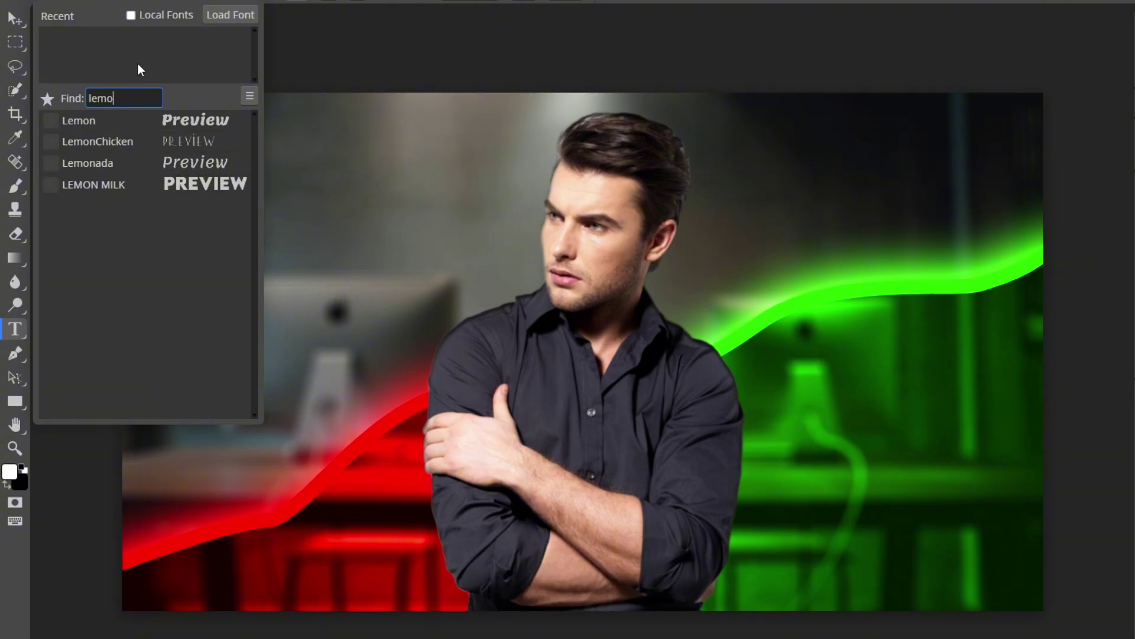
pyautogui.press('BackSpace')
pyautogui.press('BackSpace')
pyautogui.press('BackSpace')
pyautogui.press('BackSpace')
pyautogui.write('reso')
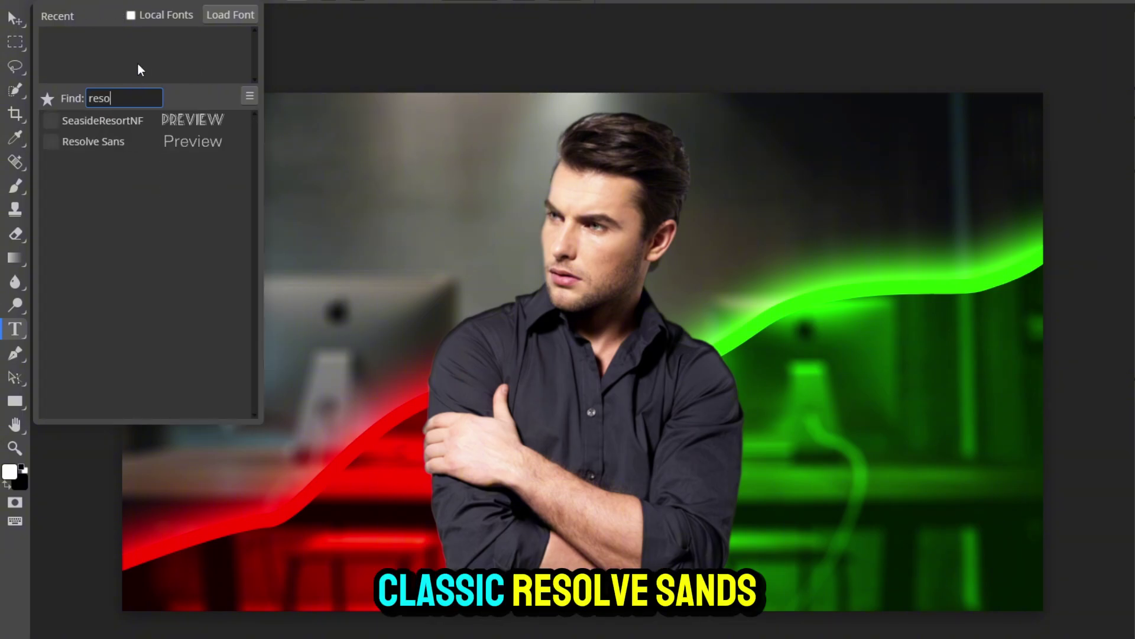
pyautogui.write('lve')
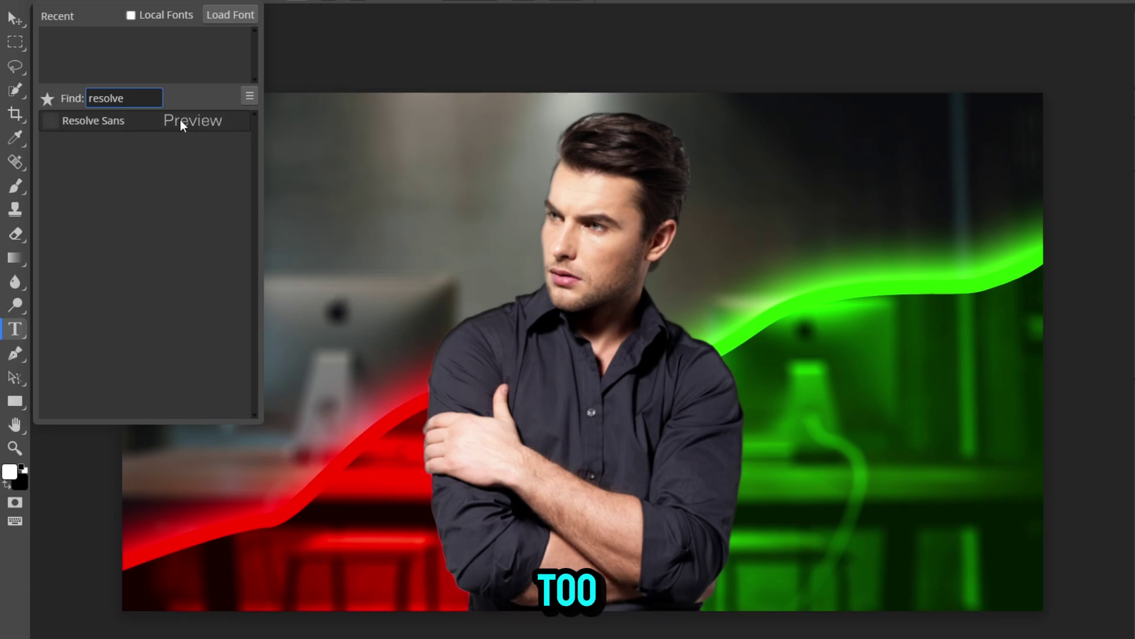
# Search the fonts for bebas and commit the $0.00 text in Bebas
pyautogui.moveTo(140, 100); pyautogui.dragTo(65, 96)
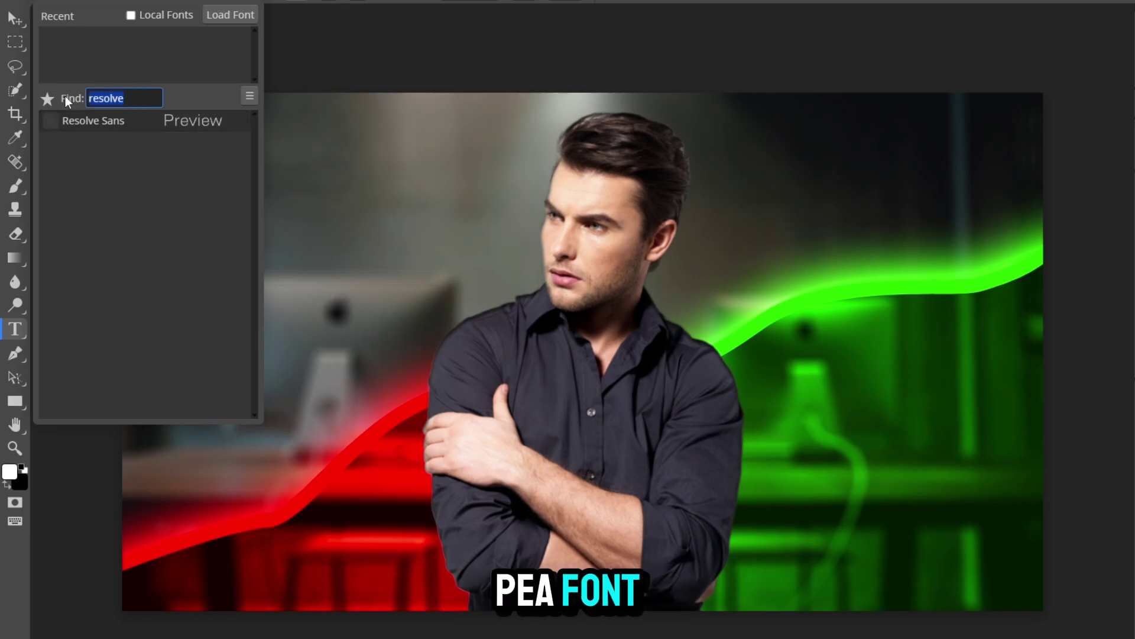
pyautogui.press('BackSpace')
pyautogui.write('bebas')
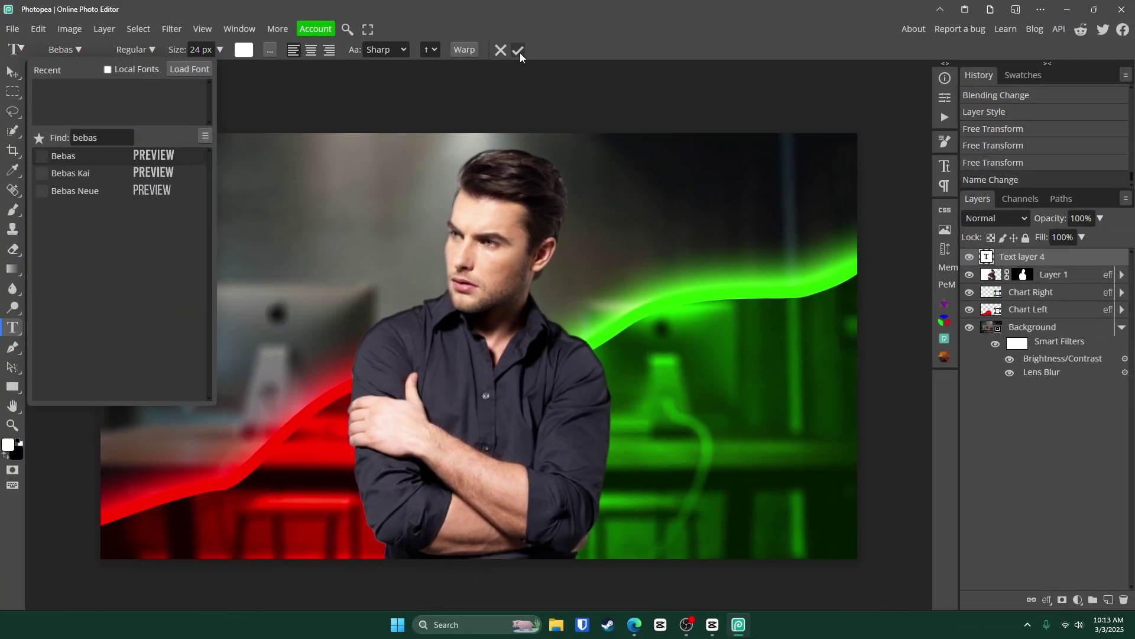
pyautogui.click(518, 51)
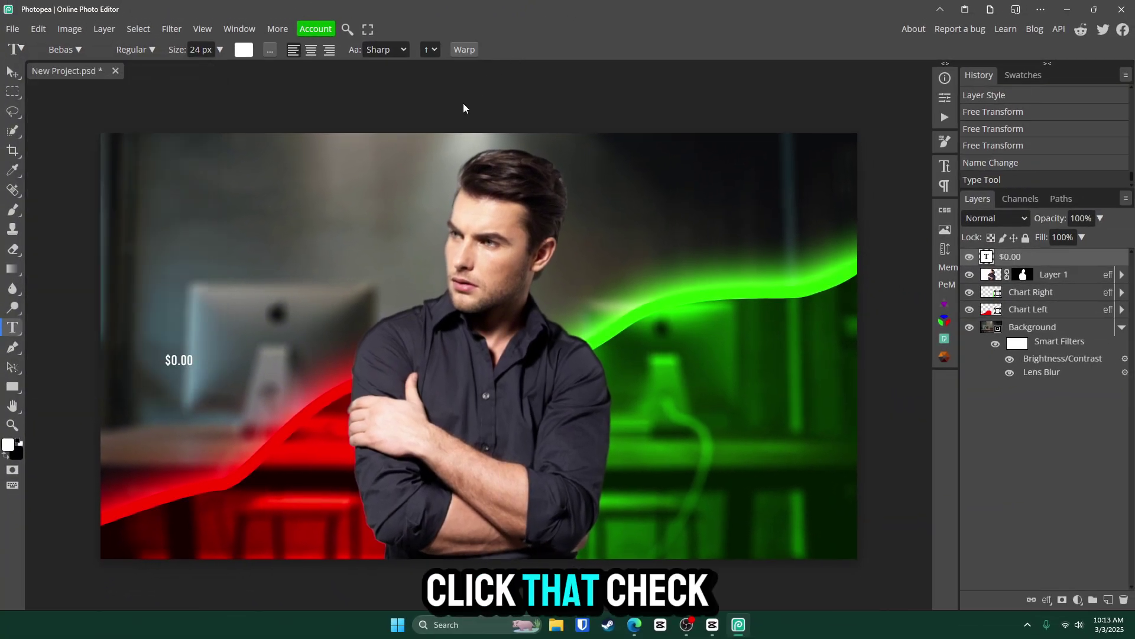
# Scale the $0.00 text to about 470% and move it beneath the red chart line near the canvas's lower edge
pyautogui.hotkey('ctrl', 'alt', 't')
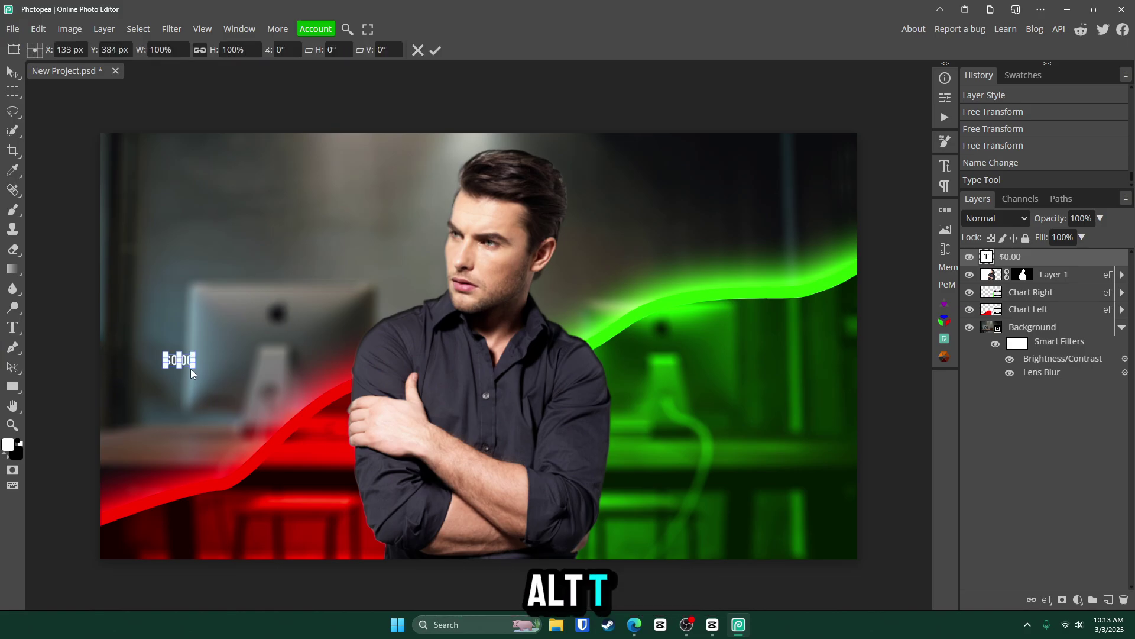
pyautogui.moveTo(193, 367); pyautogui.dragTo(317, 428)
pyautogui.moveTo(295, 378); pyautogui.dragTo(295, 515)
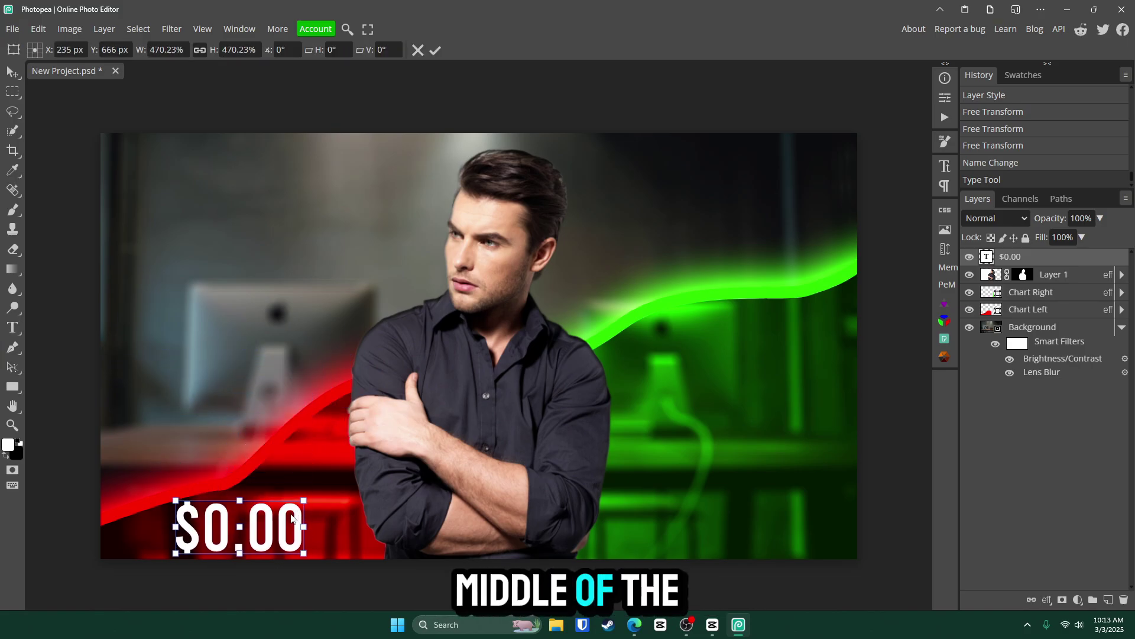
pyautogui.click(435, 50)
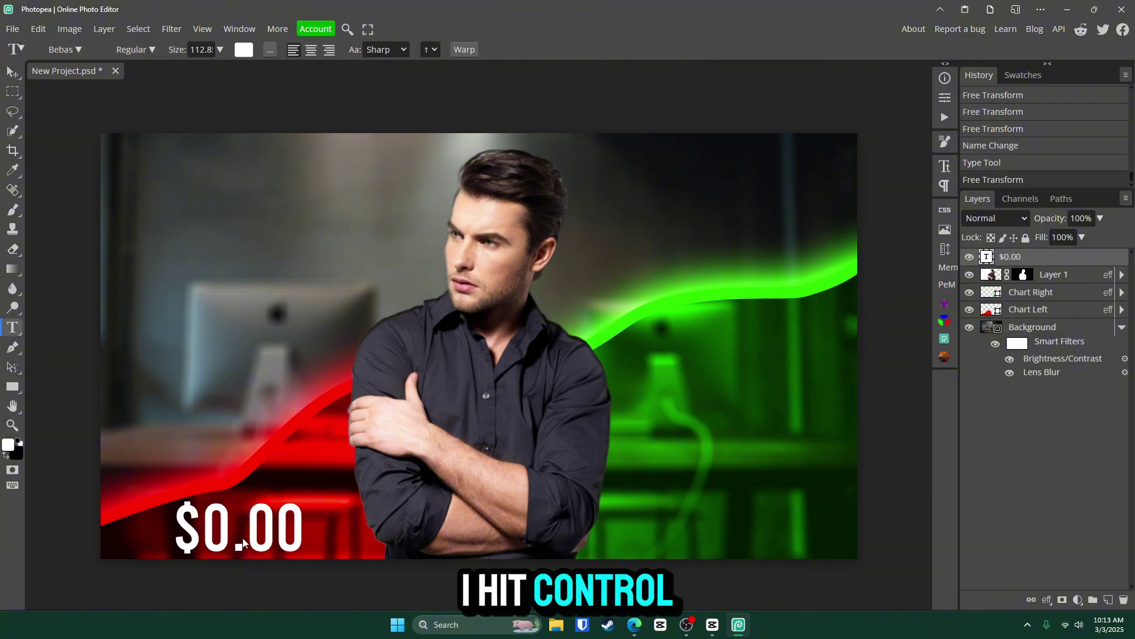
# Duplicate the $0.00 text layer and switch to the Move tool
pyautogui.hotkey('ctrl', 'c')
pyautogui.hotkey('ctrl', 'v')
pyautogui.press('v')
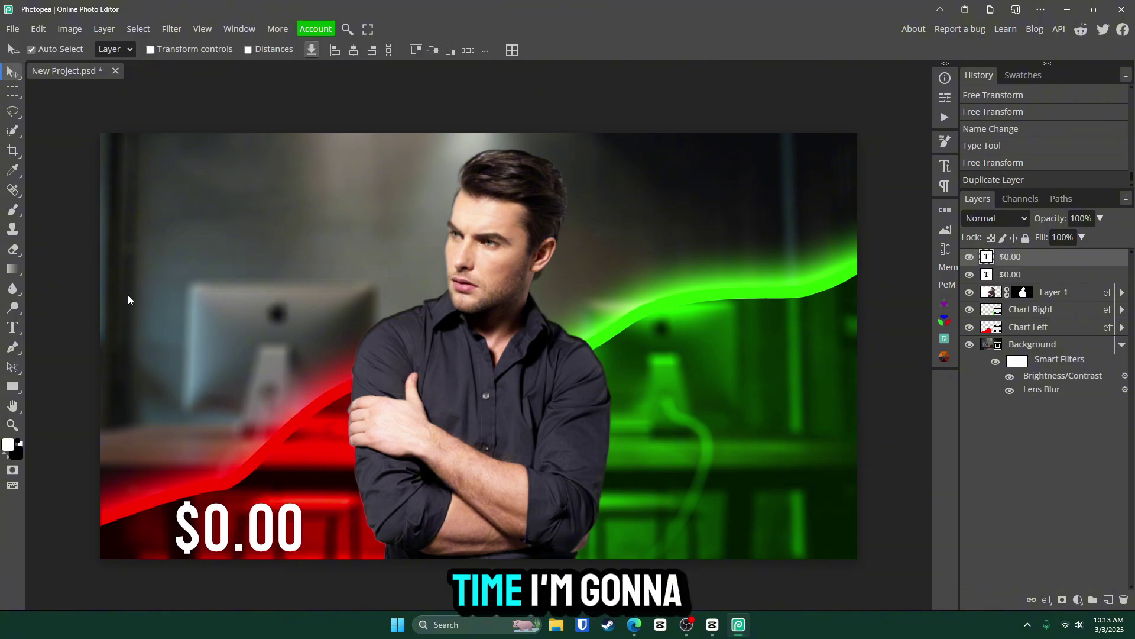
# Move the duplicated $0.00 text to the green chart, change it to $100,000 and place it just above the green line
pyautogui.moveTo(248, 524); pyautogui.dragTo(738, 336)
pyautogui.press('t')
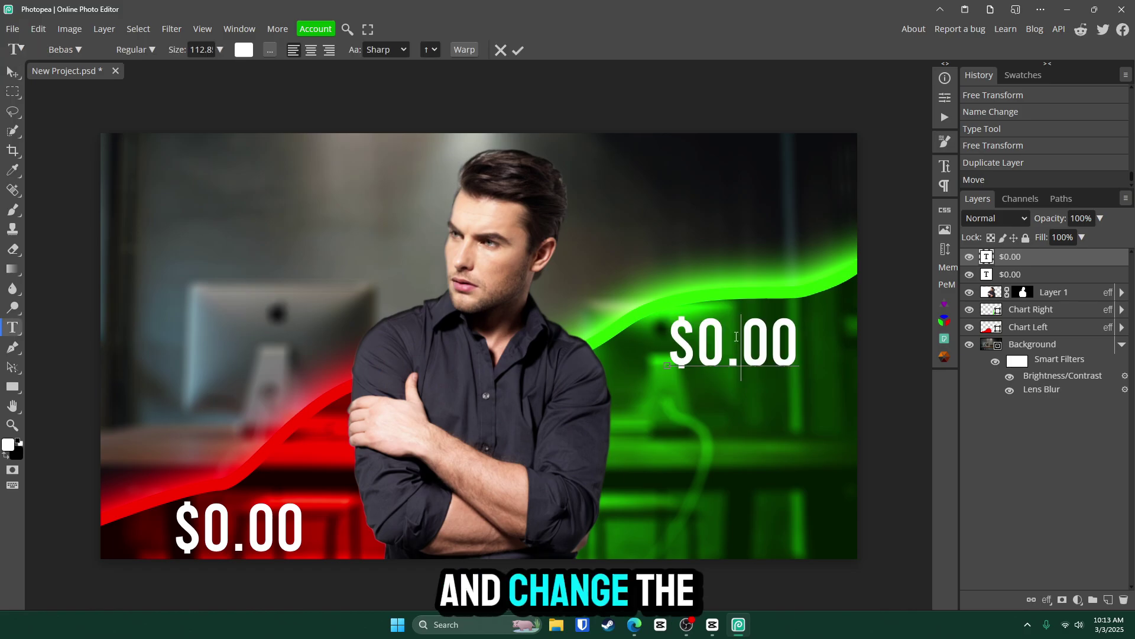
pyautogui.doubleClick(733, 335)
pyautogui.write('1')
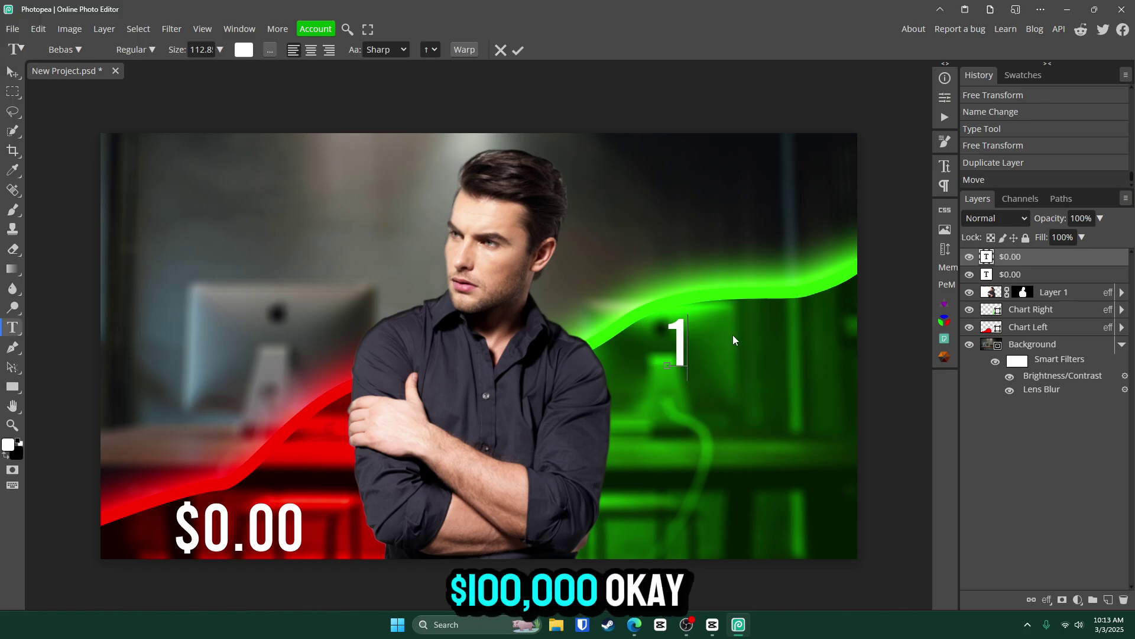
pyautogui.write('00')
pyautogui.press('BackSpace')
pyautogui.press('BackSpace')
pyautogui.press('BackSpace')
pyautogui.write('$100,000')
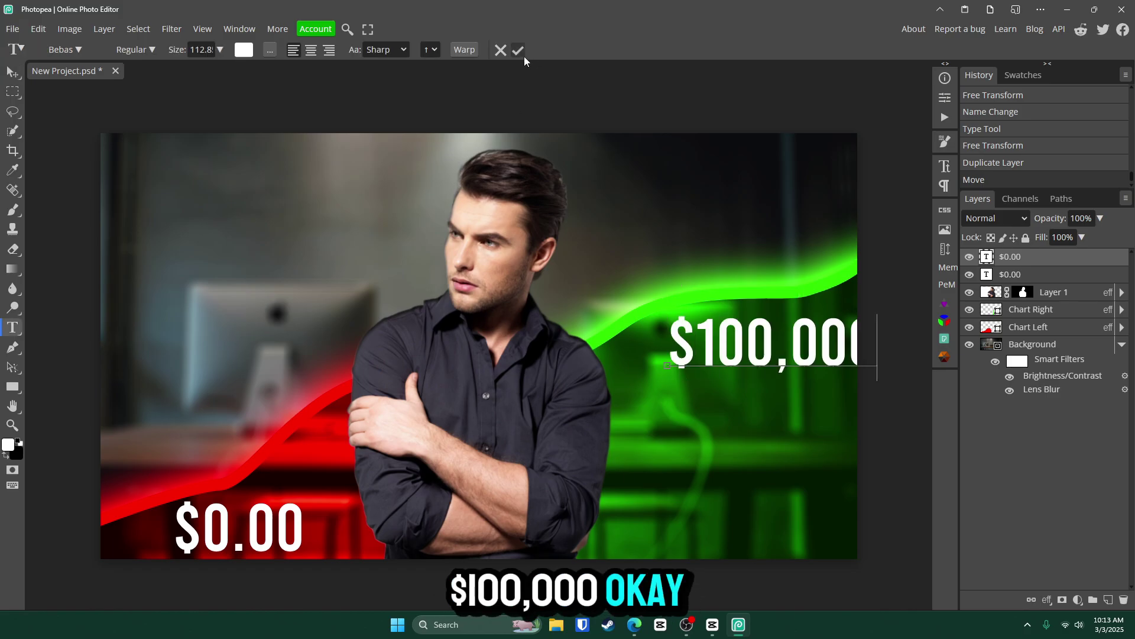
pyautogui.click(518, 51)
pyautogui.moveTo(774, 350); pyautogui.dragTo(746, 262)
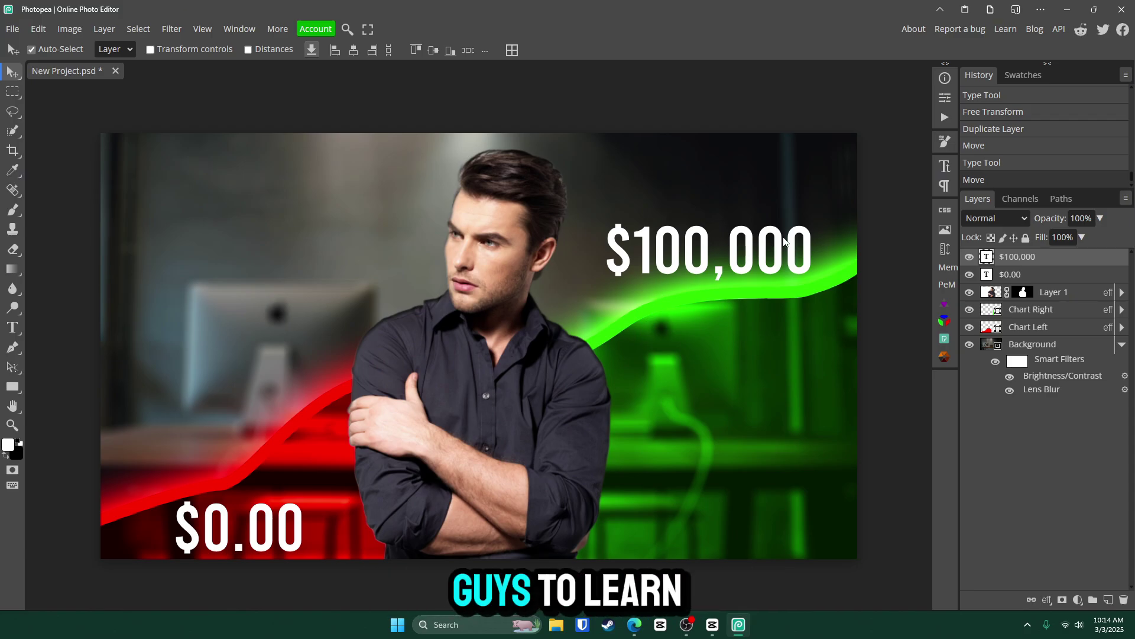
# Nudge the $0.00 text up slightly and give it a 90° drop shadow with 10 px distance and 70% opacity
pyautogui.moveTo(285, 525); pyautogui.dragTo(284, 520)
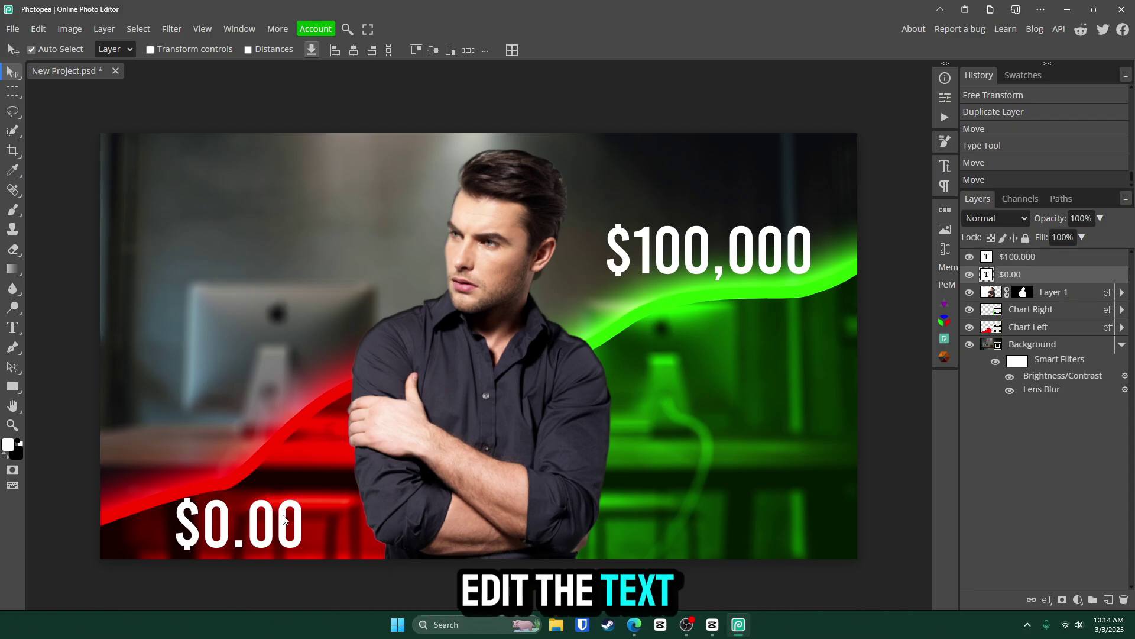
pyautogui.doubleClick(1082, 281)
pyautogui.moveTo(287, 275); pyautogui.dragTo(824, 271)
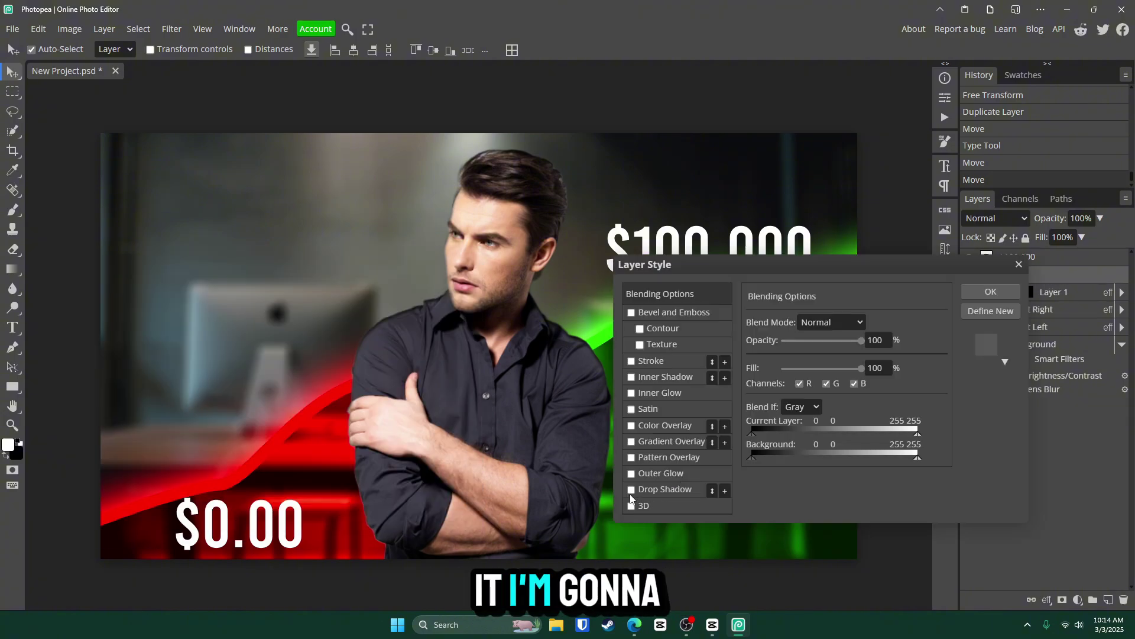
pyautogui.click(655, 489)
pyautogui.click(663, 486)
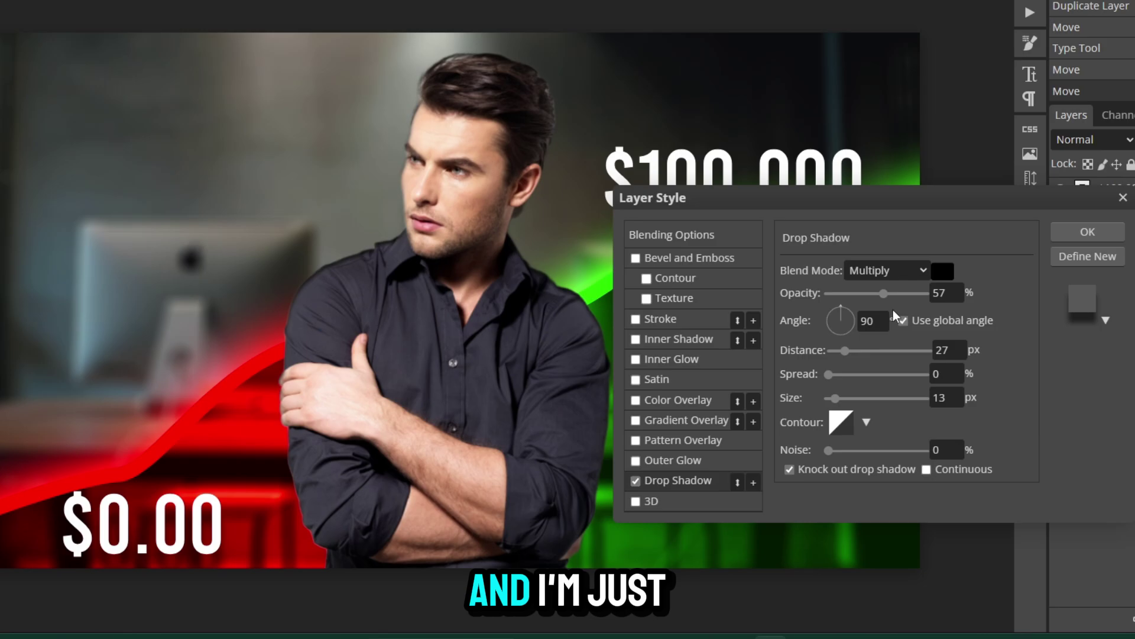
pyautogui.moveTo(861, 356); pyautogui.dragTo(837, 352)
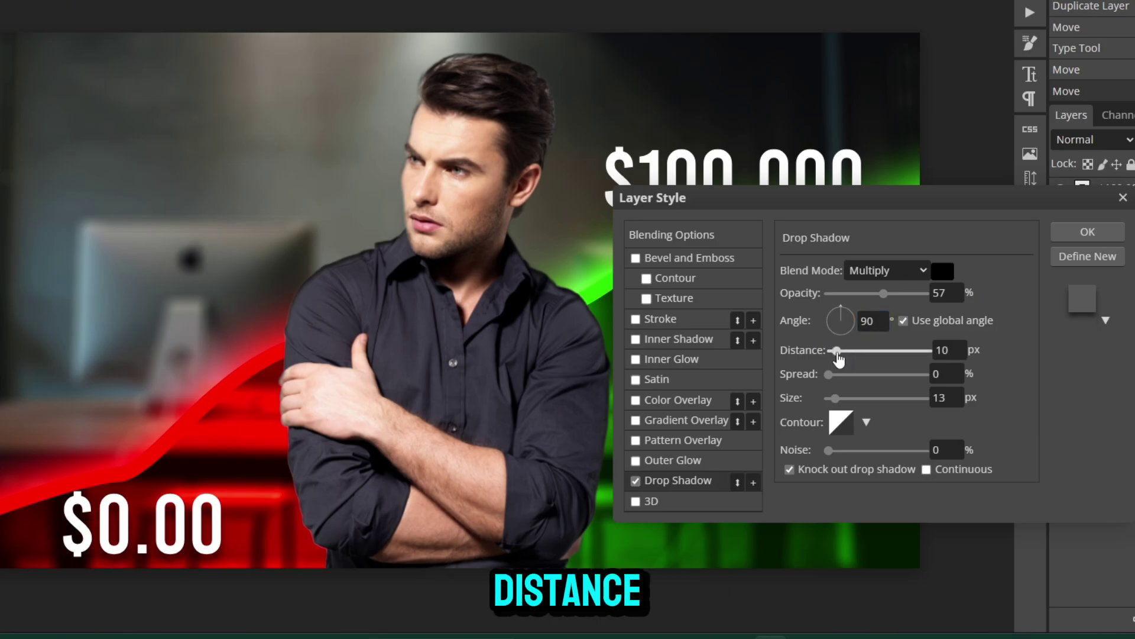
pyautogui.moveTo(884, 293); pyautogui.dragTo(897, 295)
pyautogui.click(861, 325)
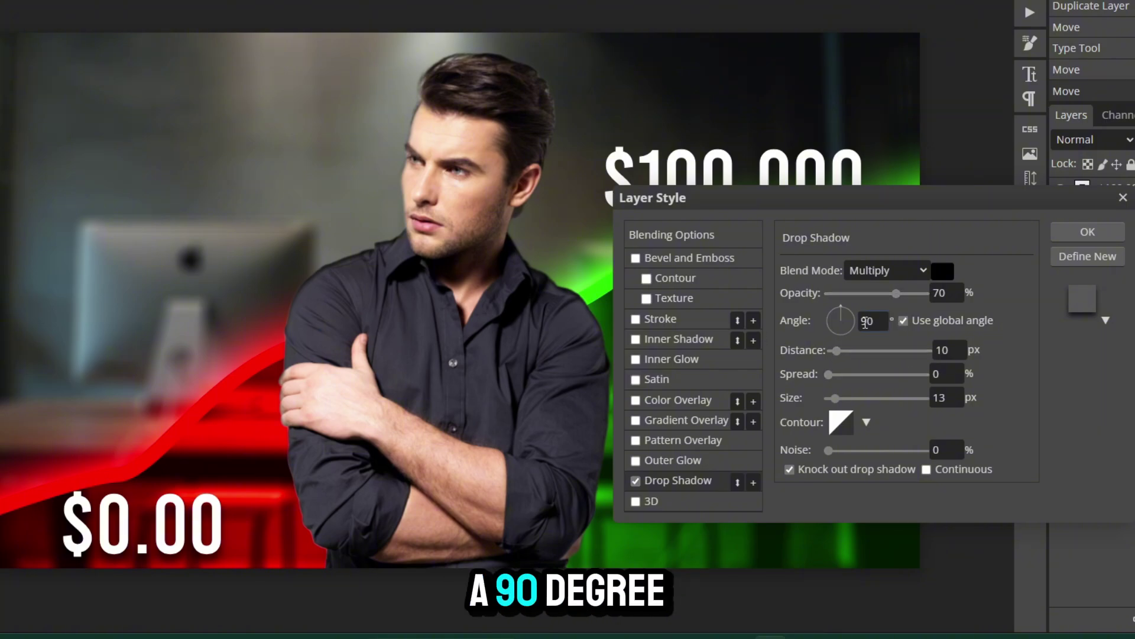
# Add a gradient overlay at 5% scale to the $0.00 text, moving the white stop to 2% and recolouring it bright red
pyautogui.click(636, 420)
pyautogui.click(662, 421)
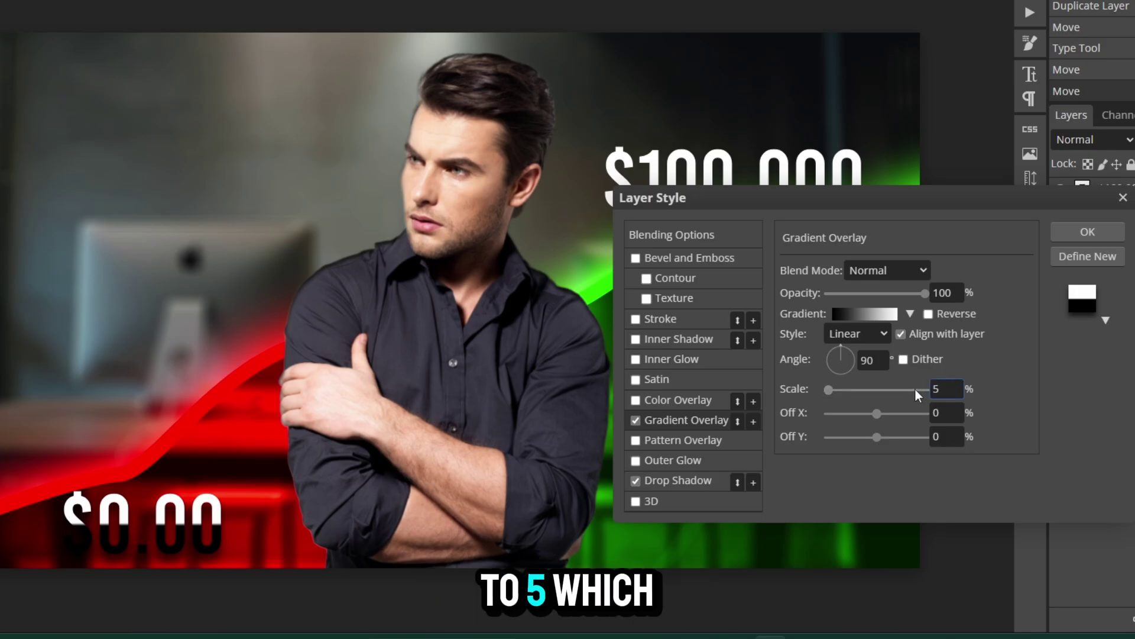
pyautogui.click(869, 314)
pyautogui.moveTo(422, 353); pyautogui.dragTo(116, 354)
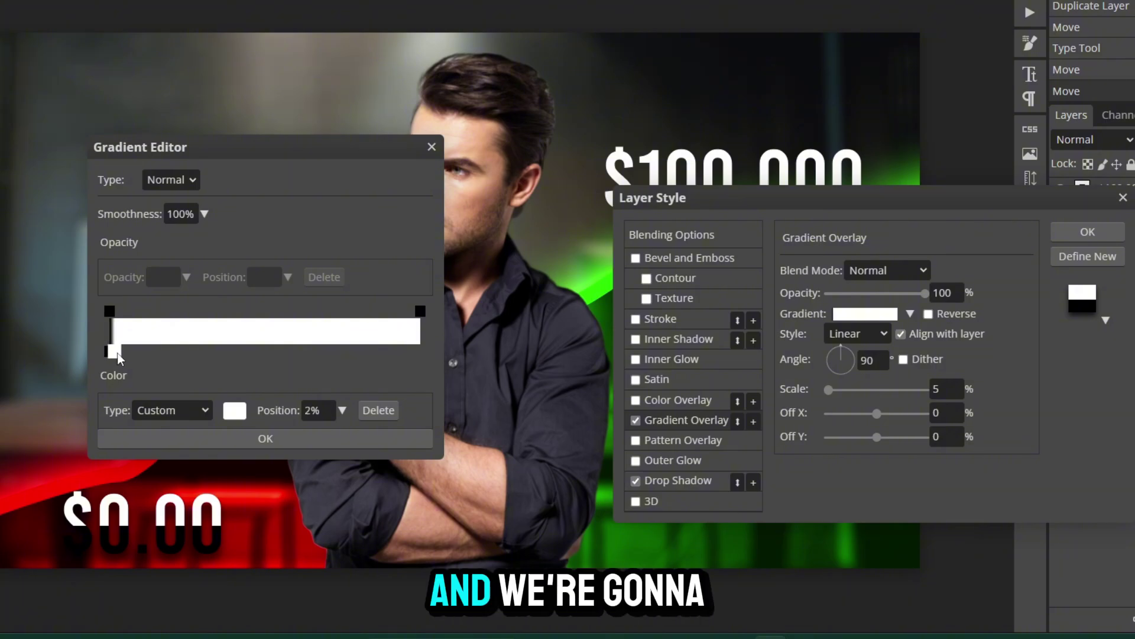
pyautogui.doubleClick(114, 353)
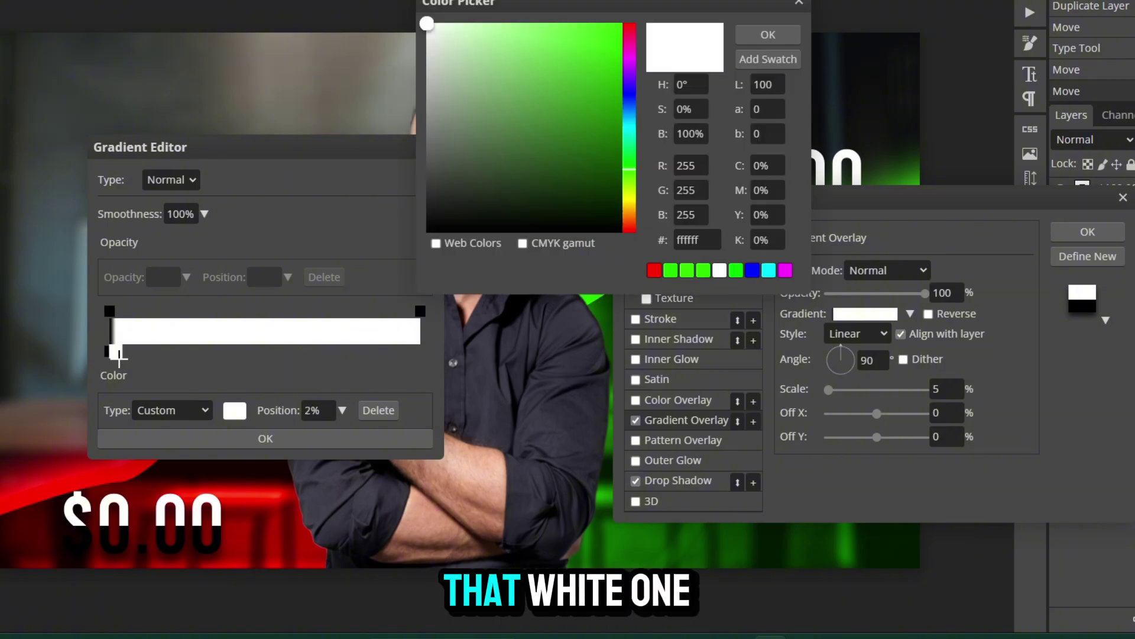
pyautogui.moveTo(621, 100); pyautogui.dragTo(615, 5)
pyautogui.click(768, 34)
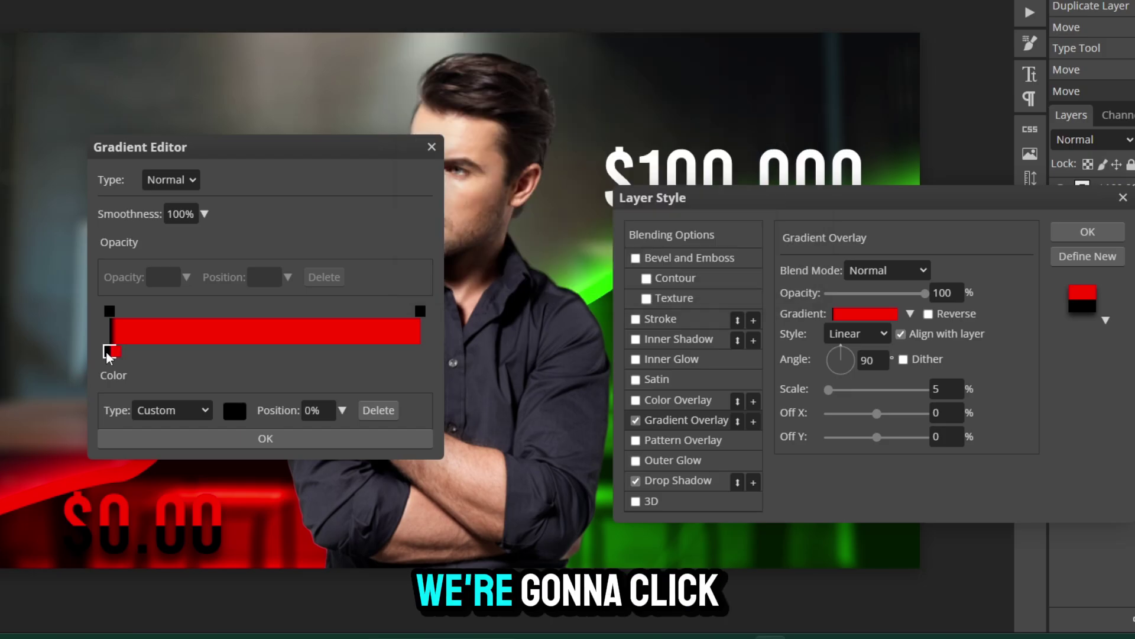
# Recolour the gradient's black stop to dark red and apply the layer style to the $0.00 text
pyautogui.click(108, 351)
pyautogui.click(235, 410)
pyautogui.click(623, 82)
pyautogui.moveTo(658, 91)
pyautogui.mouseDown()
pyautogui.moveTo(657, 101)
pyautogui.moveTo(654, 69)
pyautogui.moveTo(669, 82)
pyautogui.mouseUp()
pyautogui.click(782, 42)
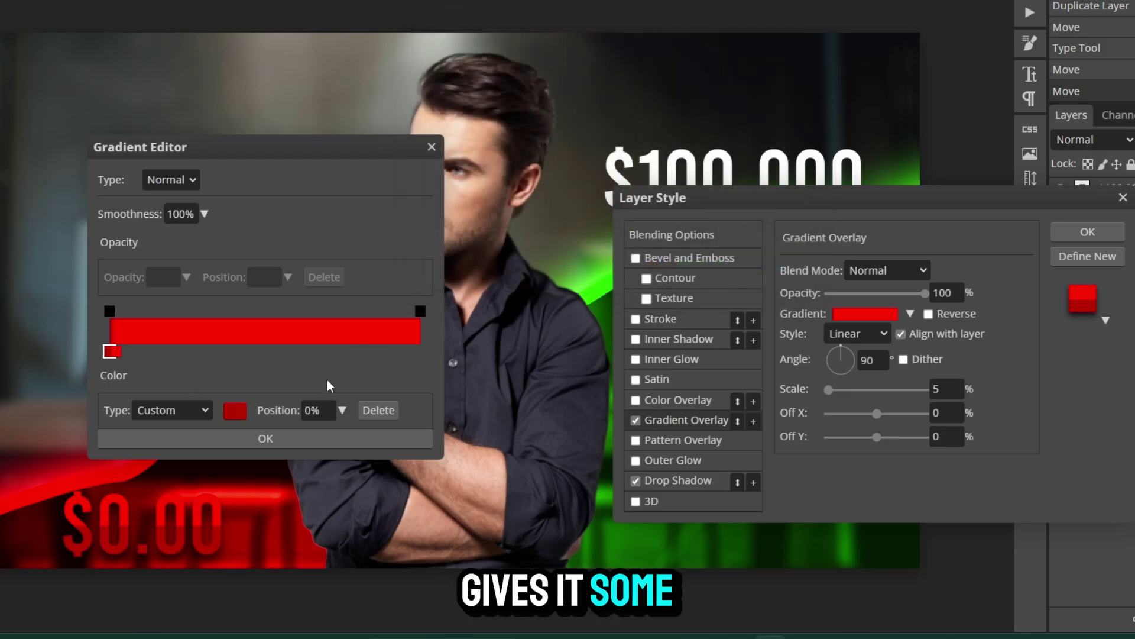
pyautogui.click(264, 440)
pyautogui.click(1087, 232)
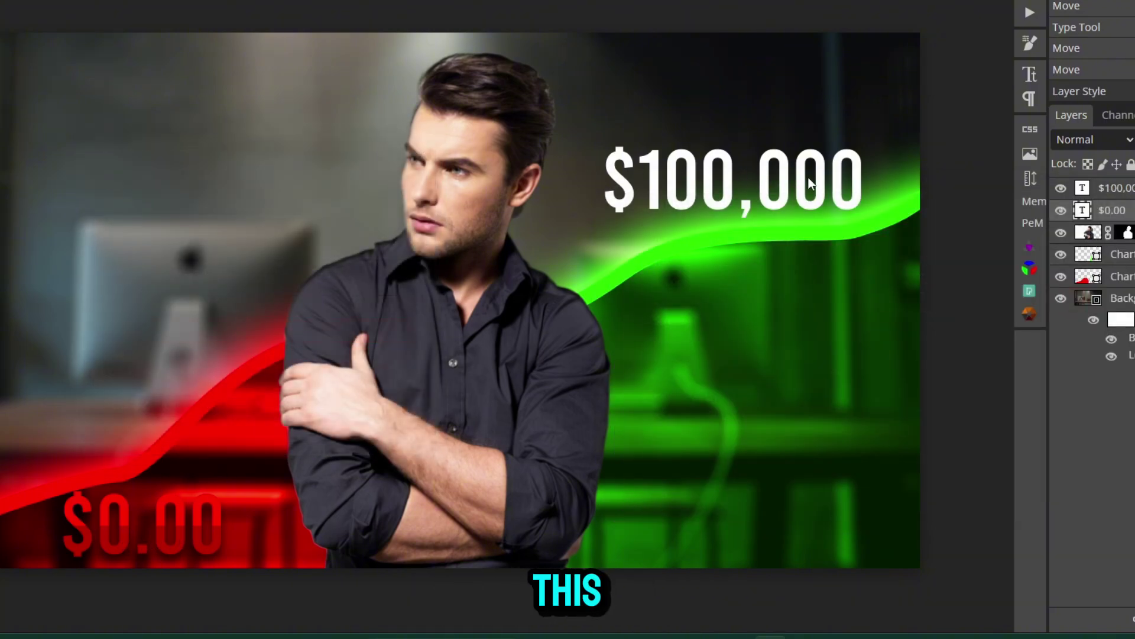
# Add a gradient overlay to the $100,000 text and recolour its red stops to white and grey
pyautogui.doubleClick(1112, 210)
pyautogui.click(667, 420)
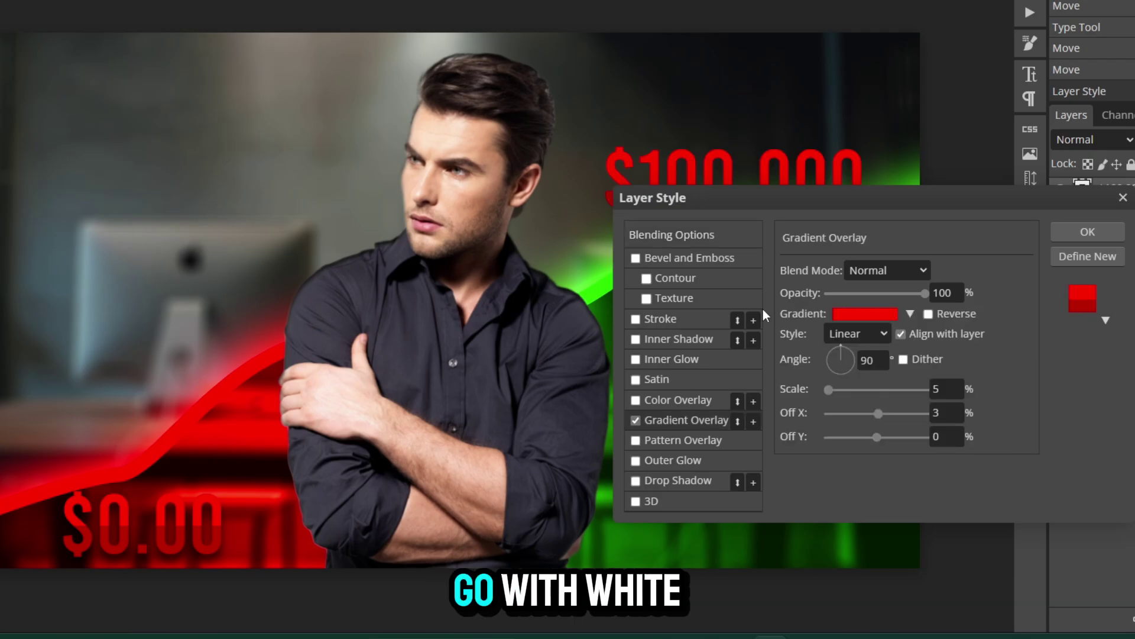
pyautogui.click(865, 313)
pyautogui.doubleClick(109, 351)
pyautogui.moveTo(528, 148); pyautogui.dragTo(427, 23)
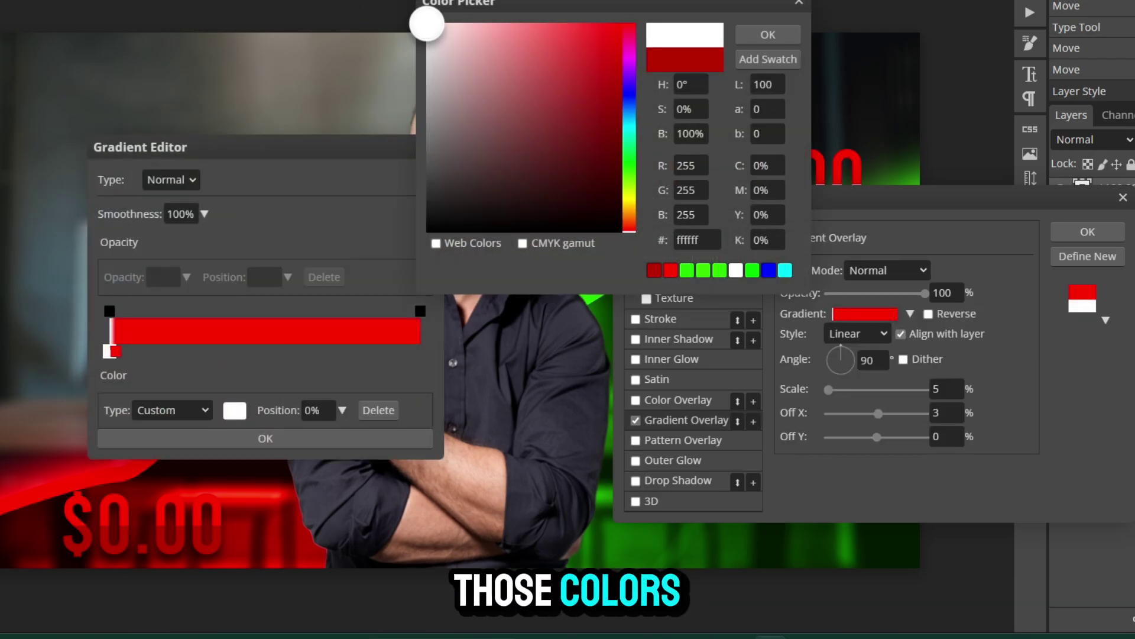
pyautogui.click(769, 34)
pyautogui.click(346, 438)
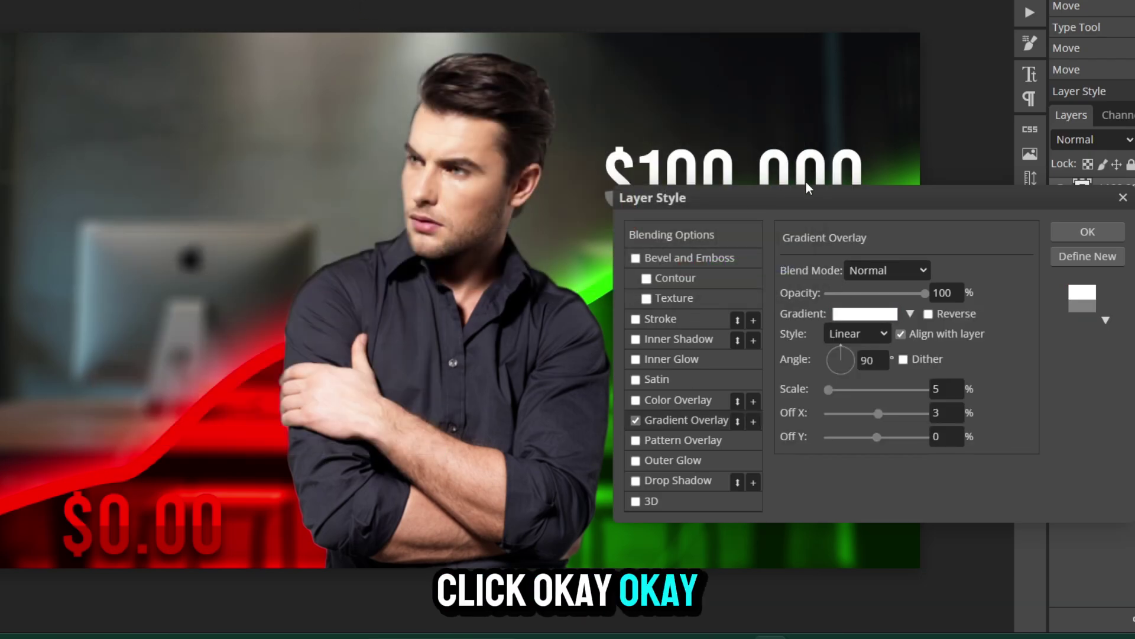
# Lighten the grey stop of the $100,000 text's gradient to light grey and add a drop shadow to the text
pyautogui.moveTo(807, 195); pyautogui.dragTo(926, 257)
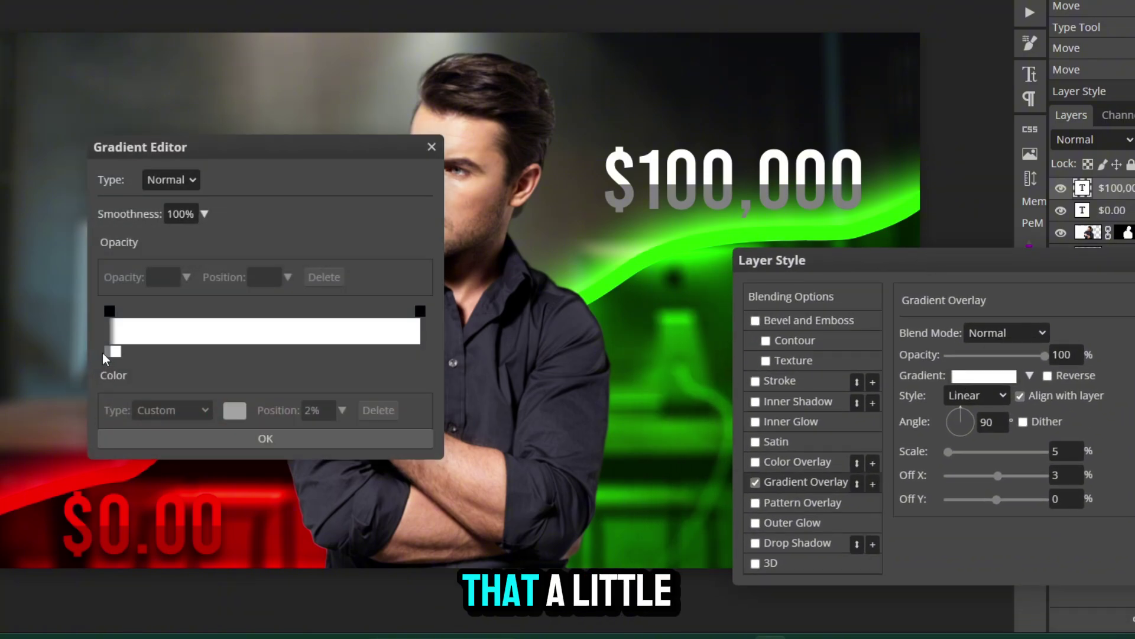
pyautogui.click(108, 353)
pyautogui.doubleClick(109, 351)
pyautogui.moveTo(528, 8); pyautogui.dragTo(238, 8)
pyautogui.click(502, 34)
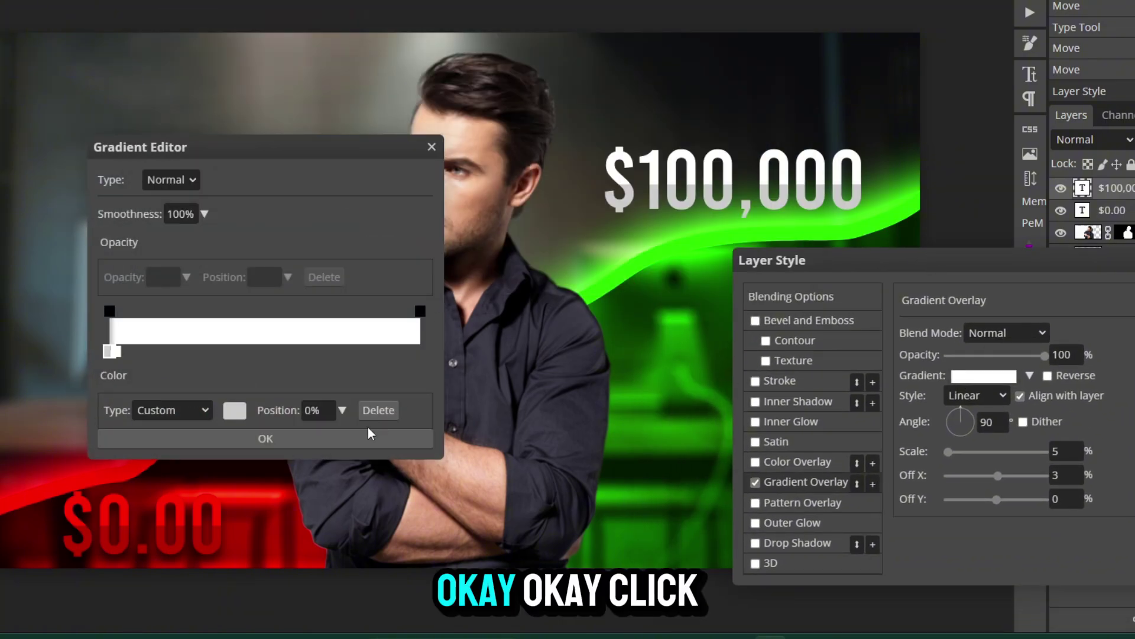
pyautogui.click(370, 436)
pyautogui.moveTo(944, 260); pyautogui.dragTo(911, 291)
pyautogui.click(748, 485)
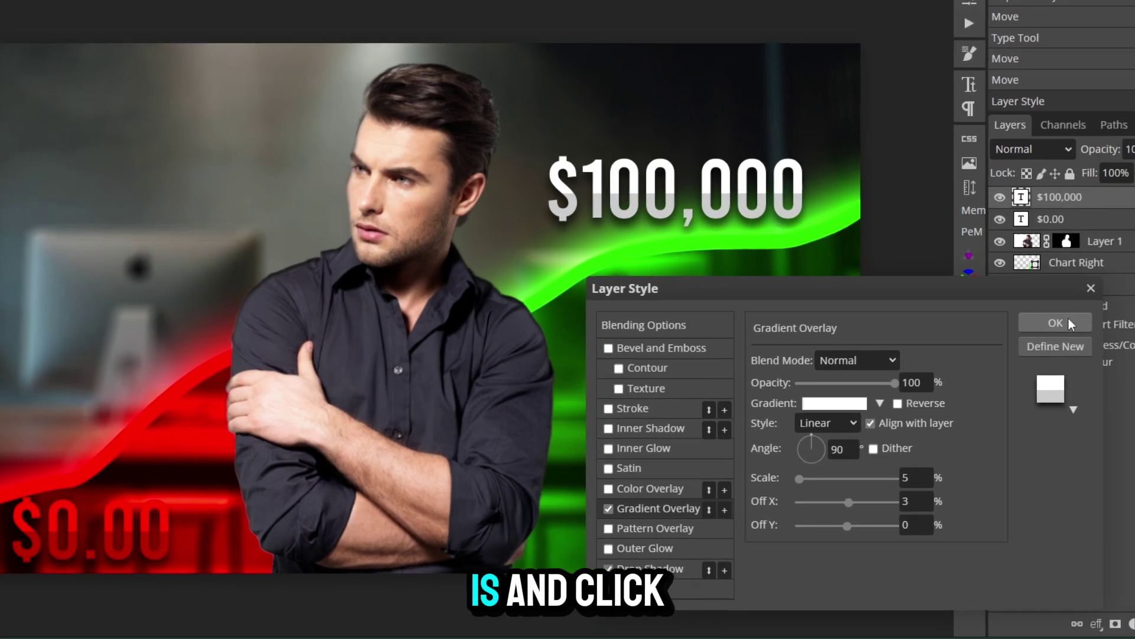
# Darken the background through its Brightness/Contrast smart filter, using brightness -123 and contrast 10
pyautogui.click(1116, 315)
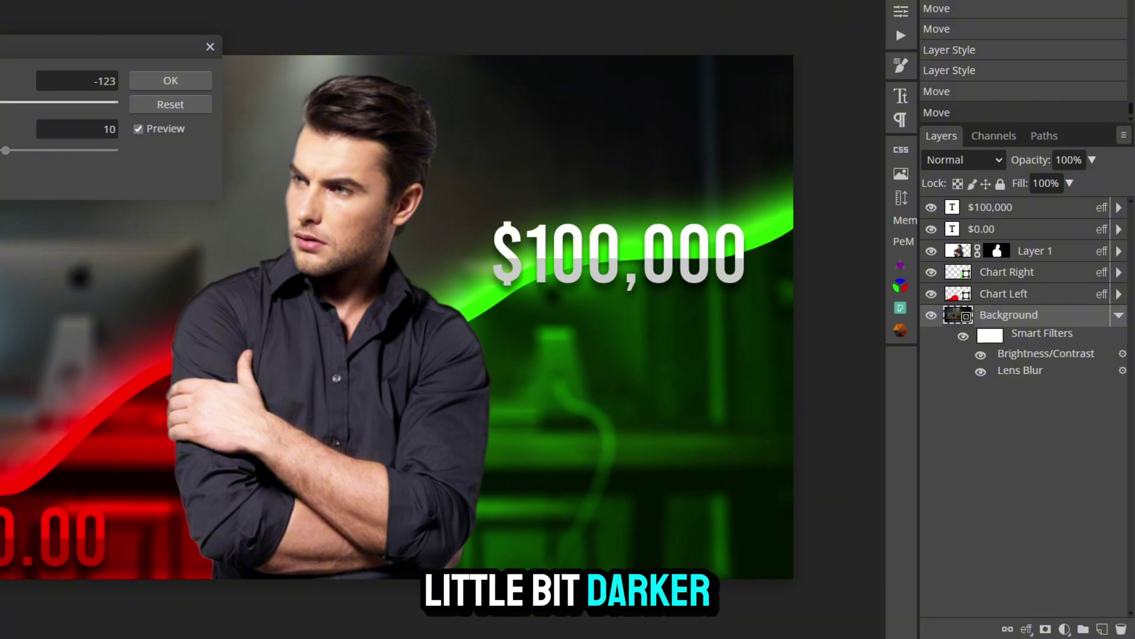
pyautogui.click(170, 81)
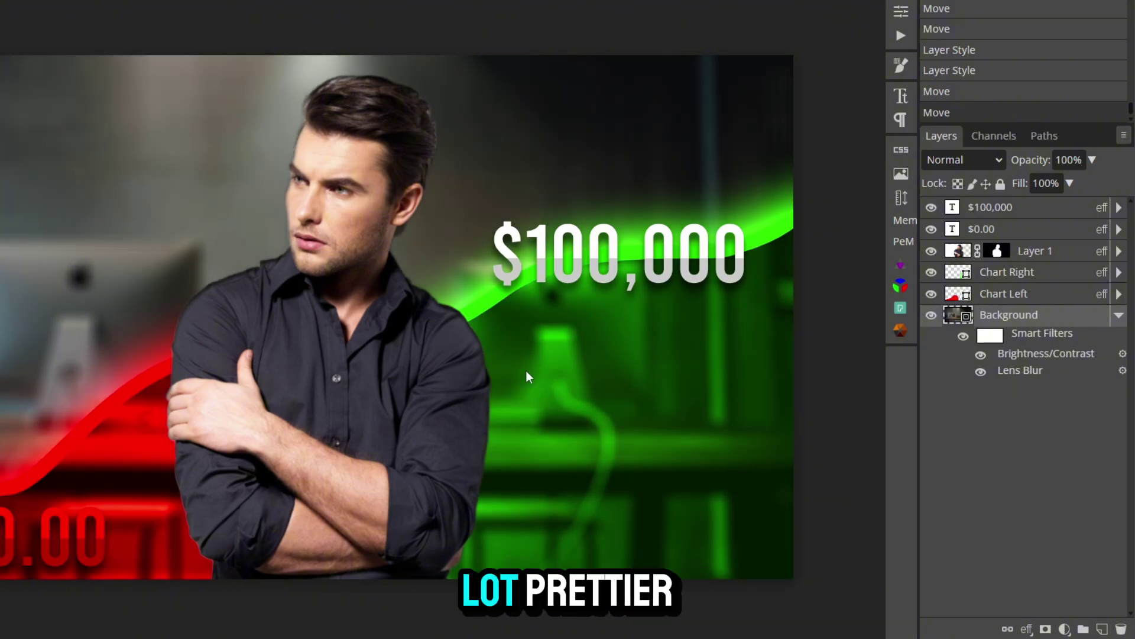
# Add a Color Balance adjustment above all layers, setting the shadows to -15 for Cyan-Red and 35 for Yellow-Blue
pyautogui.click(1013, 214)
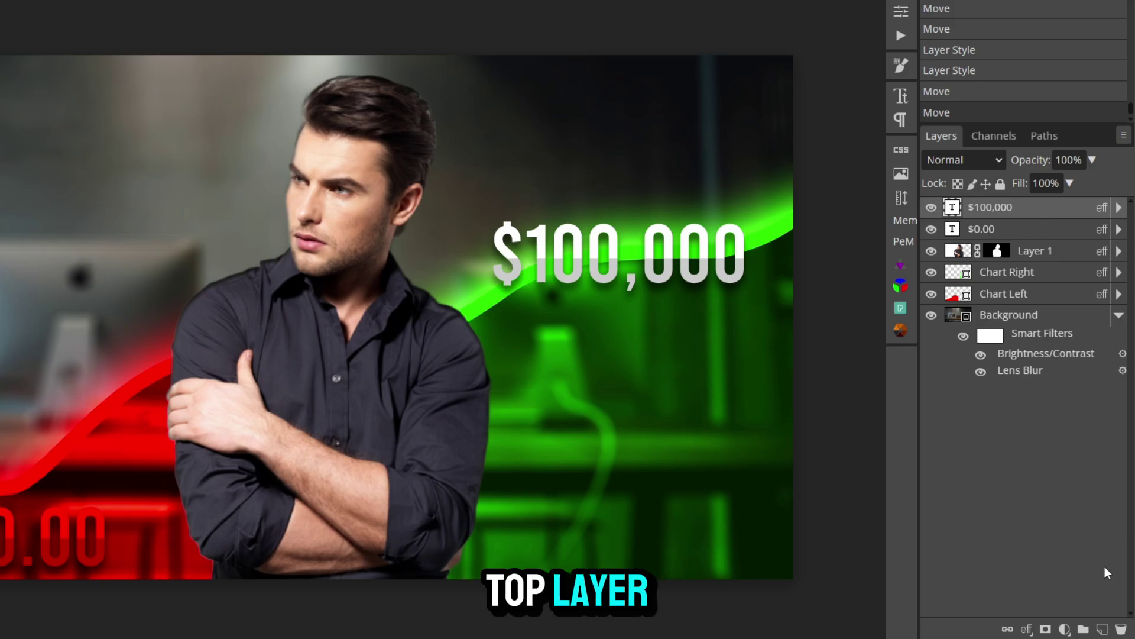
pyautogui.click(1064, 629)
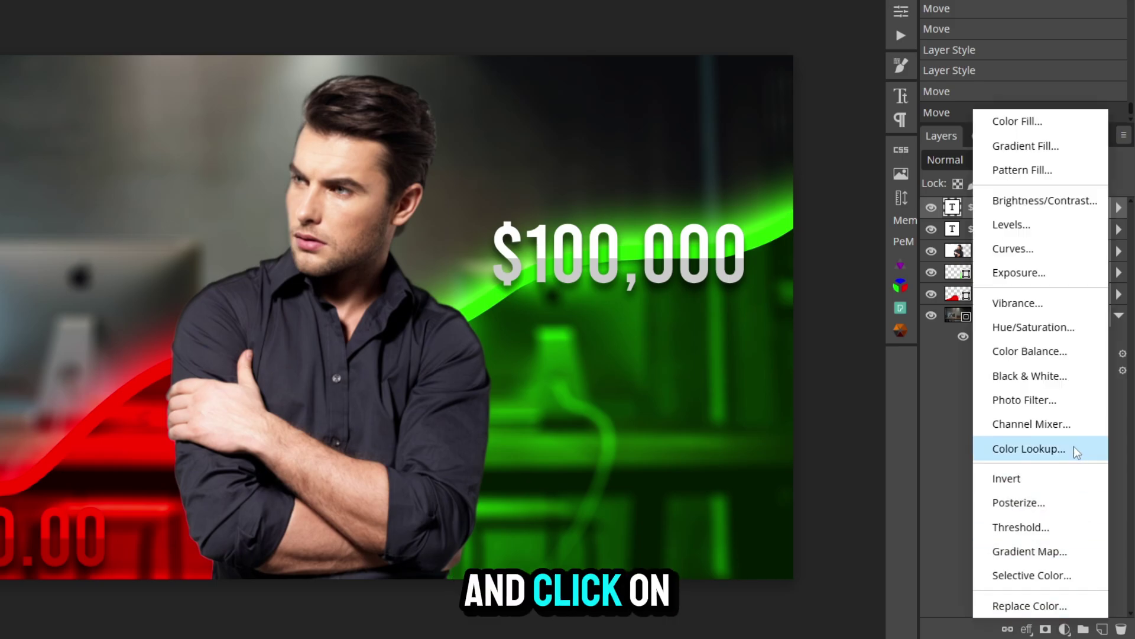
pyautogui.click(1044, 354)
pyautogui.click(836, 106)
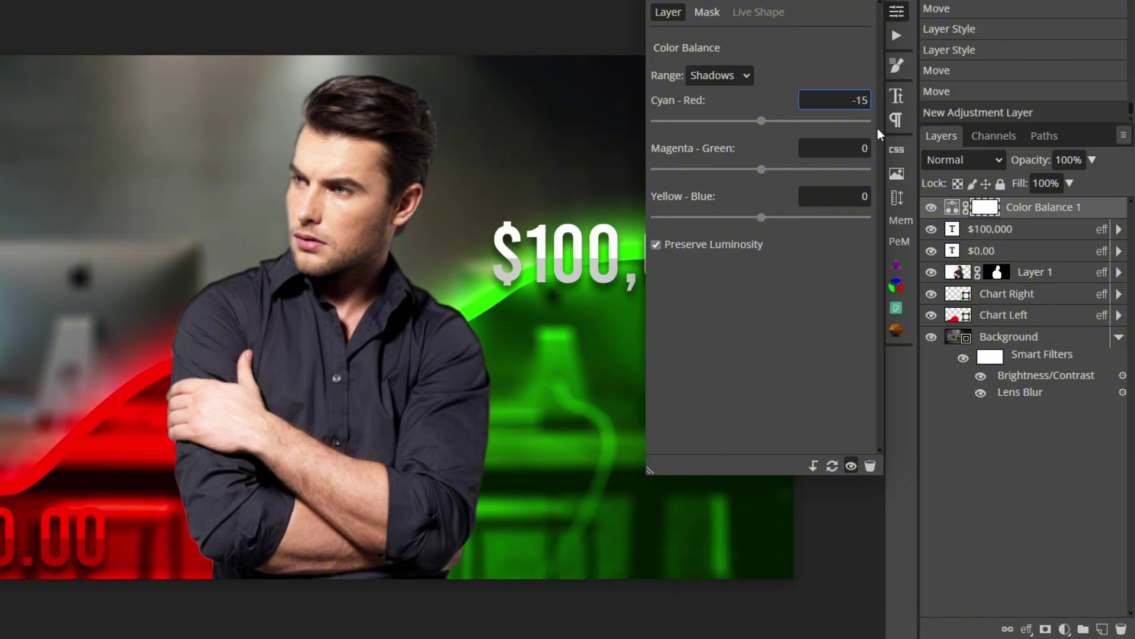
pyautogui.click(855, 195)
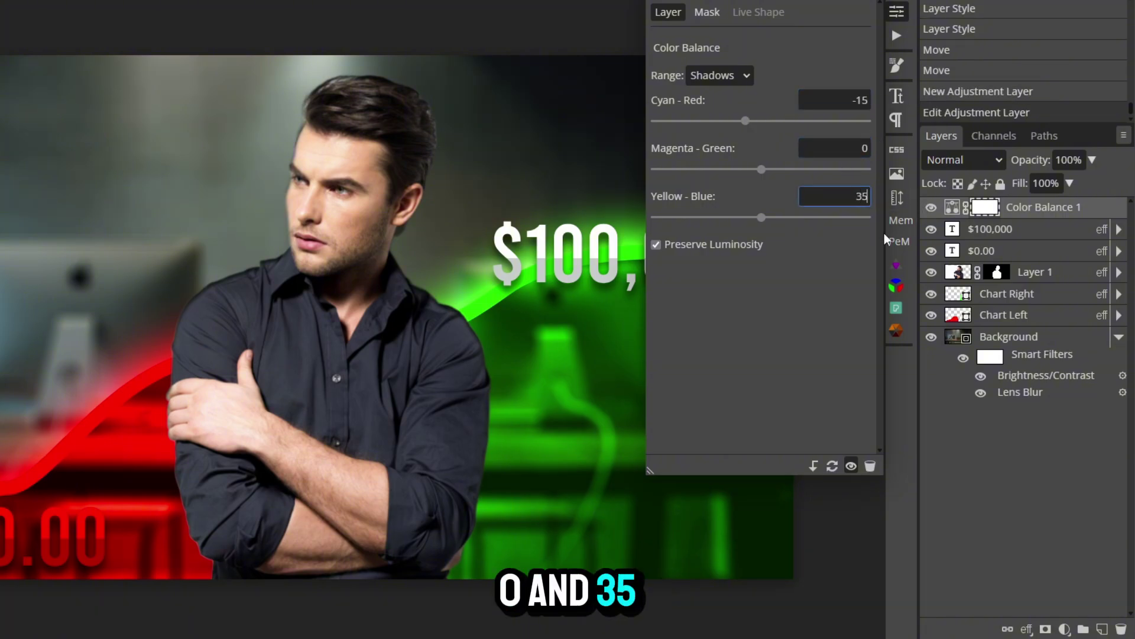
pyautogui.press('Return')
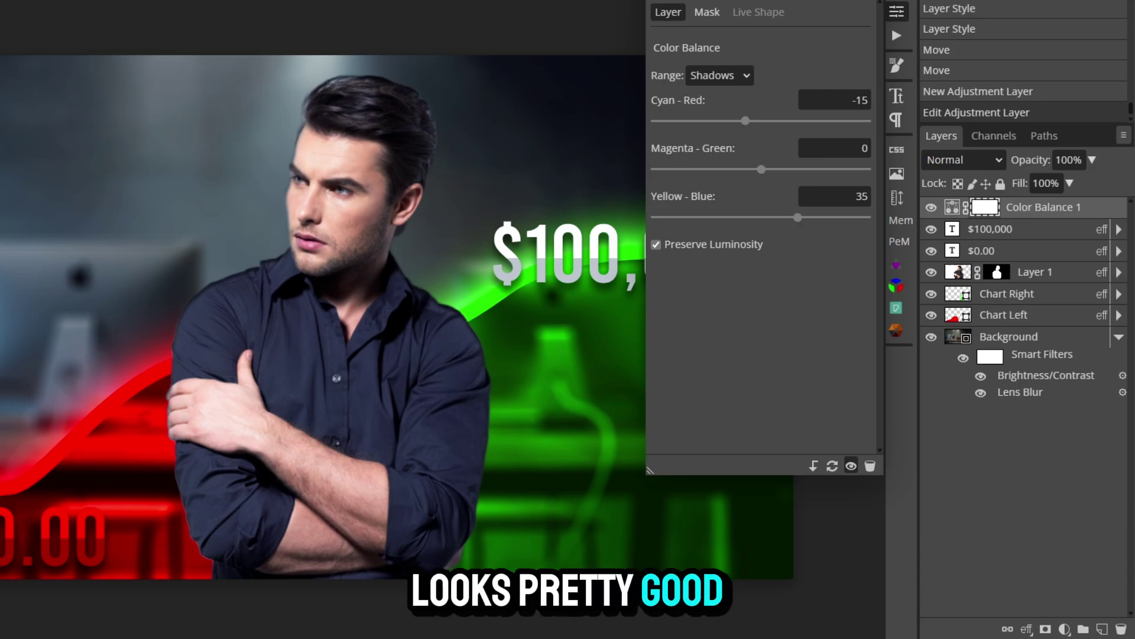
# Add a Curves adjustment with a slight S-curve, raising the highlights and lowering the shadows from input 64 to output 58
pyautogui.click(1064, 630)
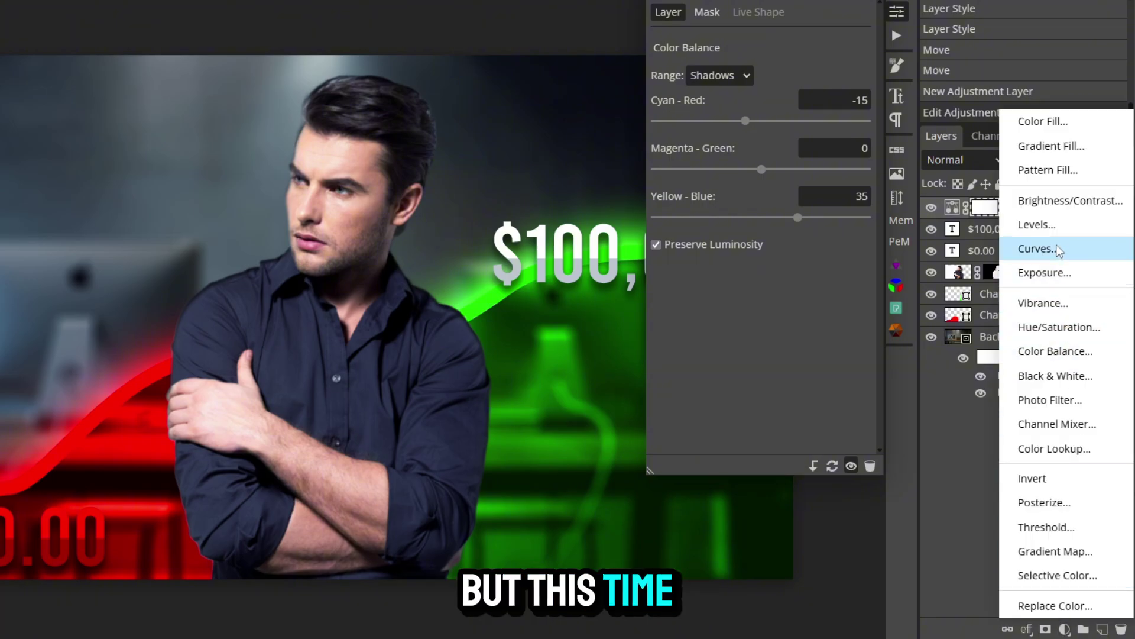
pyautogui.click(1056, 245)
pyautogui.moveTo(816, 167); pyautogui.dragTo(815, 160)
pyautogui.moveTo(704, 277); pyautogui.dragTo(706, 280)
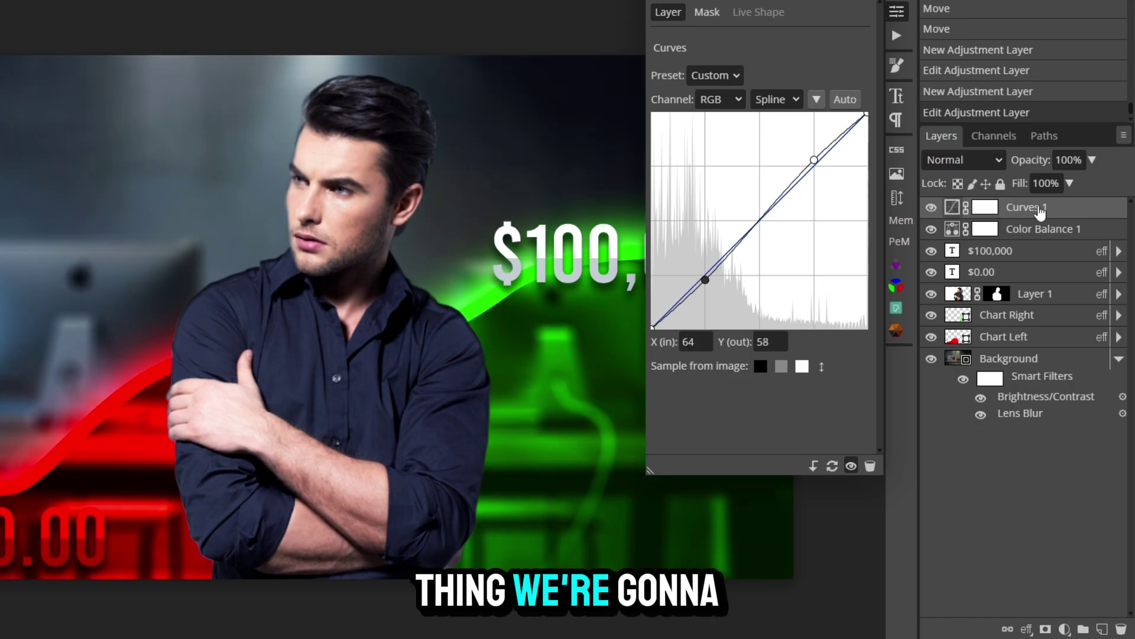
# Add a Vibrance adjustment layer on top with vibrance set to 35
pyautogui.click(1064, 630)
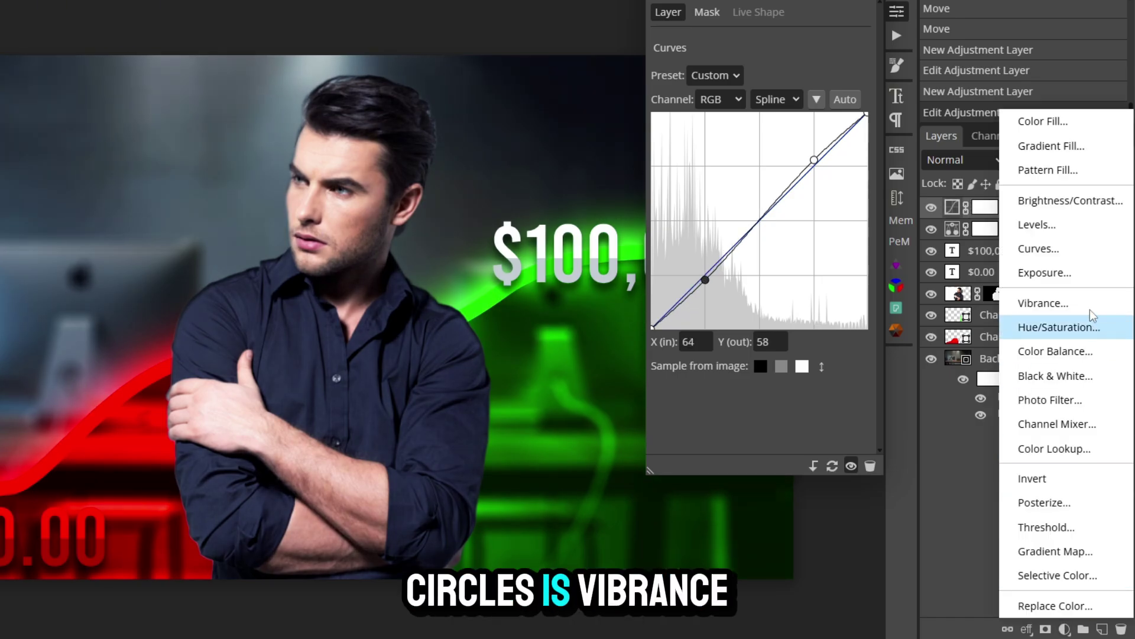
pyautogui.click(1065, 298)
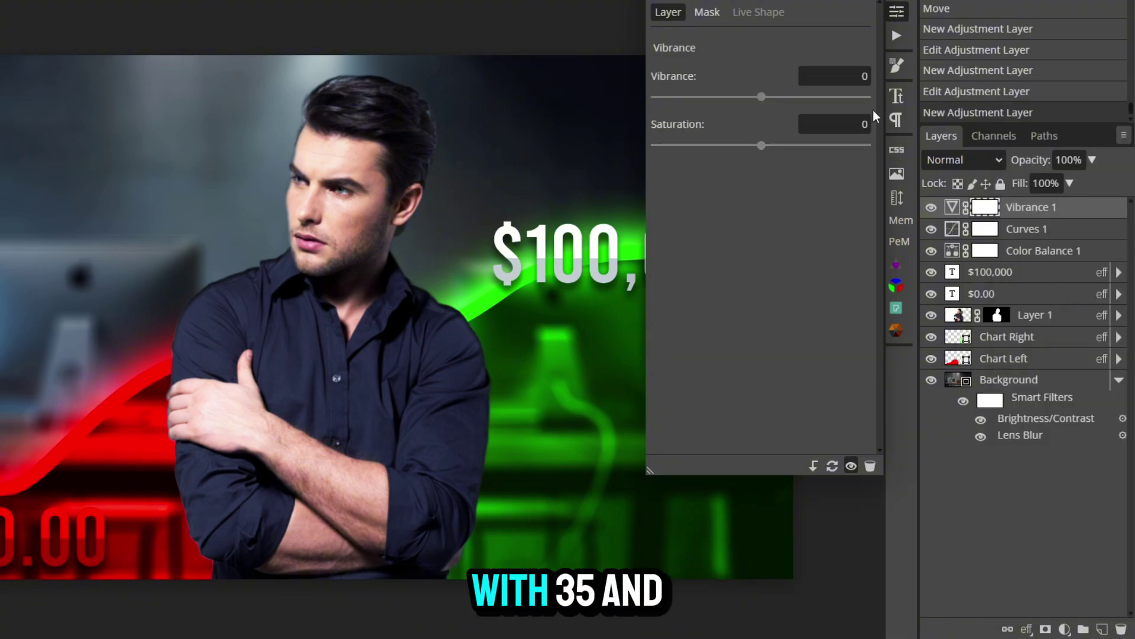
pyautogui.press('Tab')
pyautogui.press('Tab')
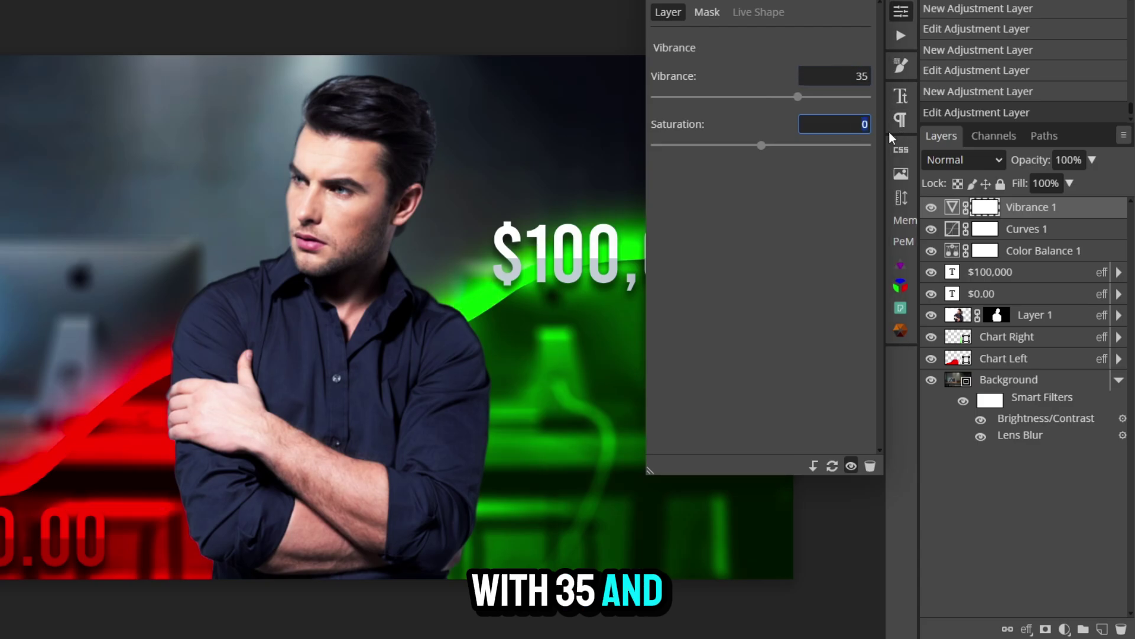
pyautogui.press('Return')
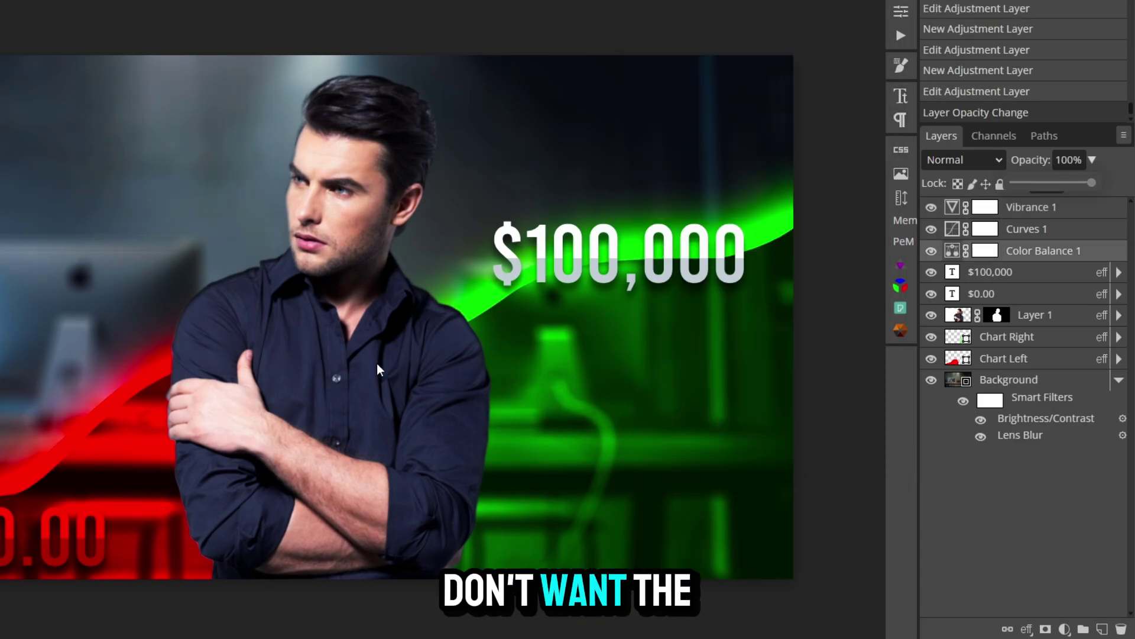
# Reduce the opacity of the Color Balance adjustment layer
pyautogui.moveTo(1069, 182)
pyautogui.mouseDown()
pyautogui.moveTo(1033, 182)
pyautogui.moveTo(1060, 183)
pyautogui.mouseUp()
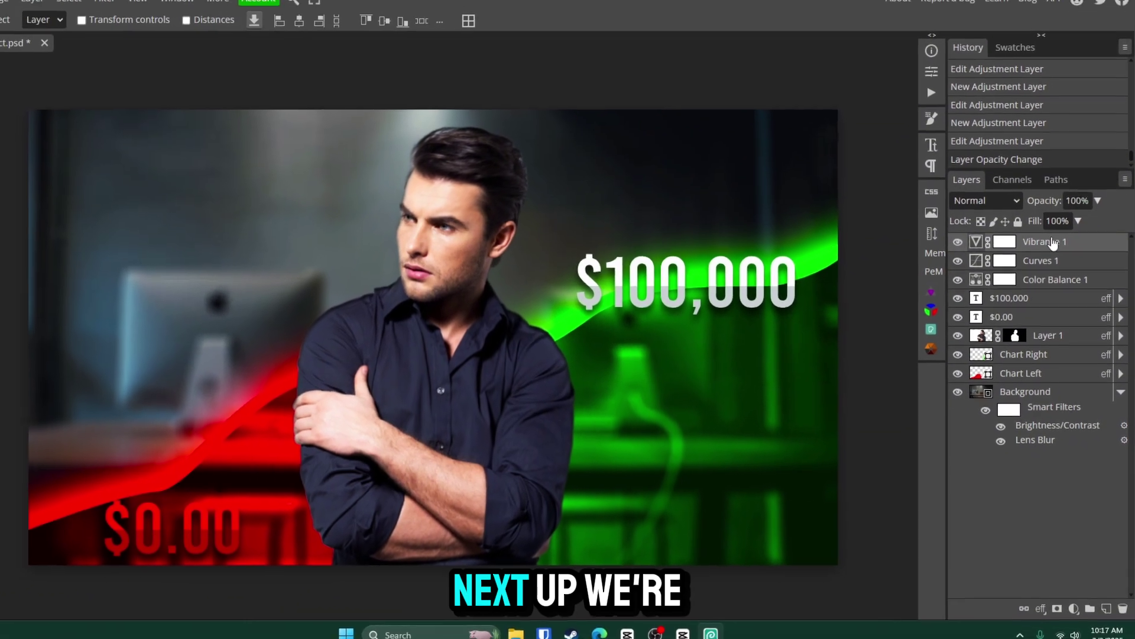
# Add a new empty layer above the Vibrance adjustment layer
pyautogui.press('z')
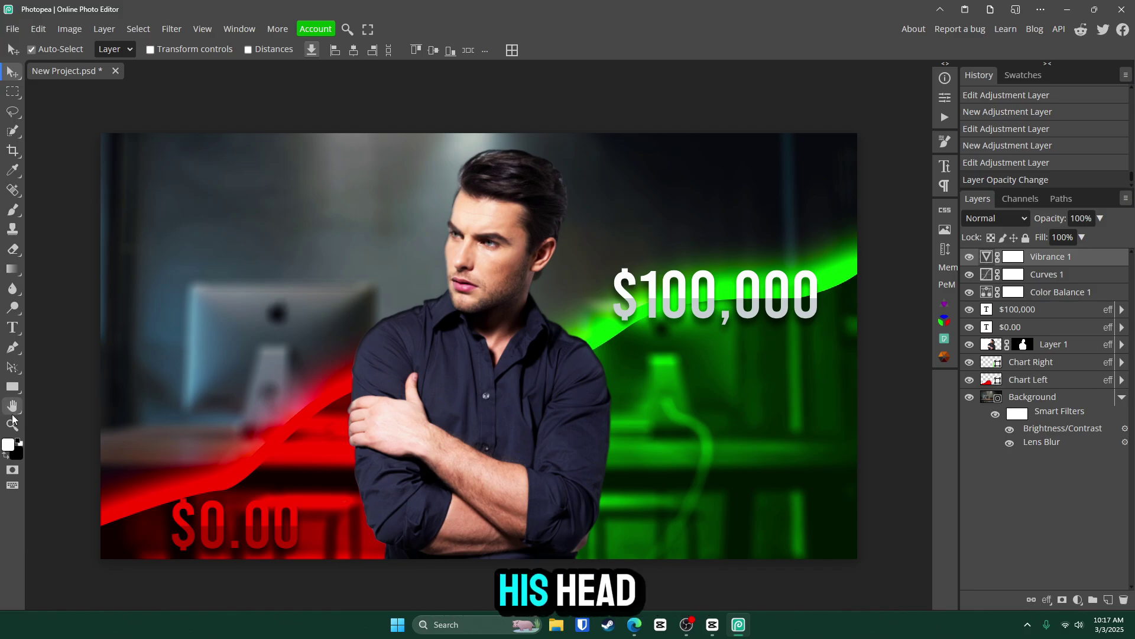
pyautogui.keyDown('alt'); pyautogui.click(495, 323); pyautogui.keyUp('alt')
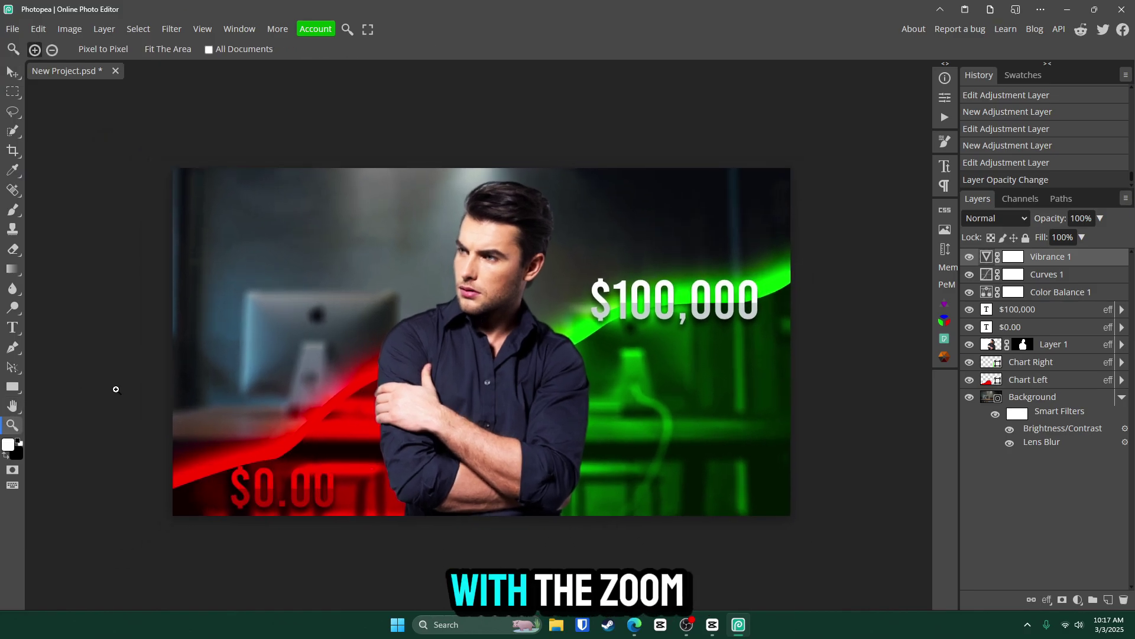
pyautogui.scroll(1, 482, 367)
pyautogui.click(1110, 600)
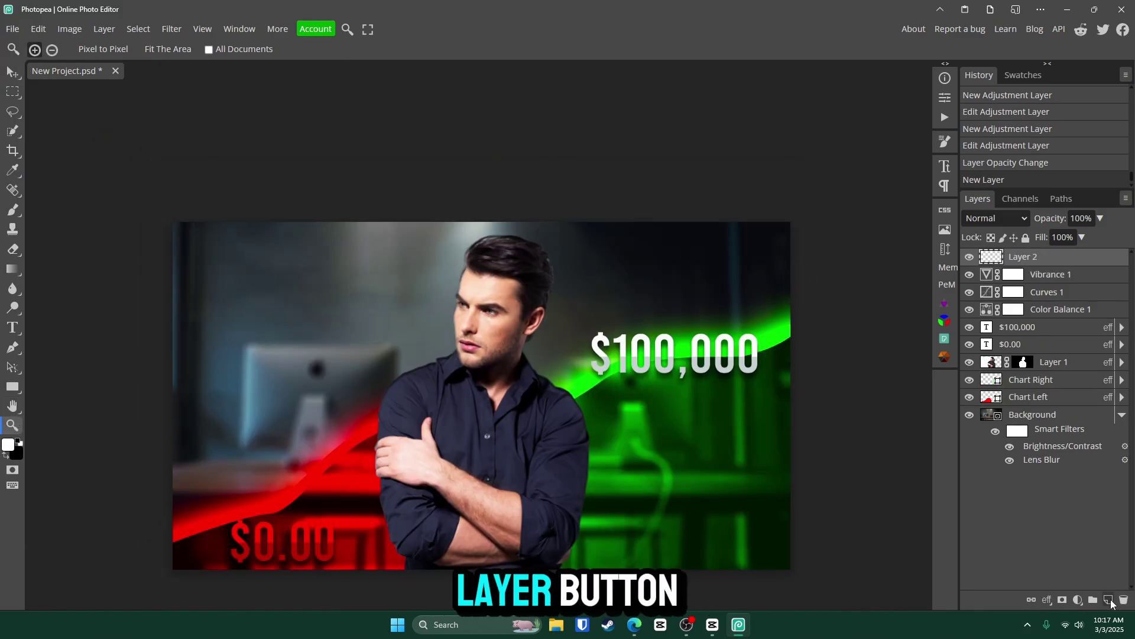
# Paint a white light spot just above the man's head on the new layer, using a soft brush about 900 px wide
pyautogui.click(13, 212)
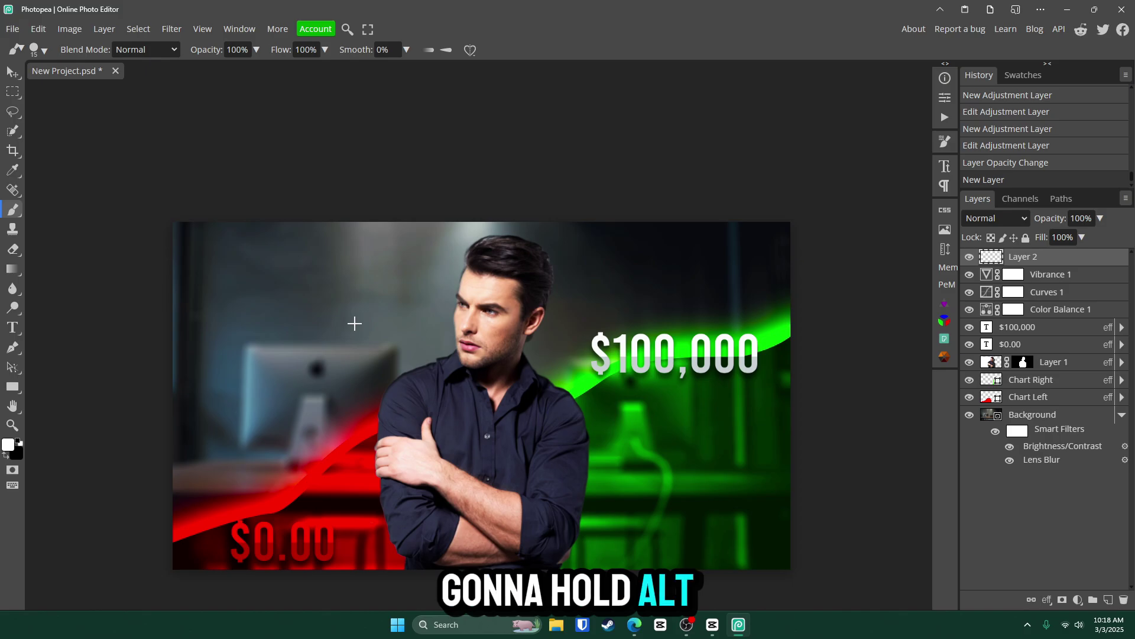
pyautogui.keyDown('alt'); pyautogui.rightClick(355, 323); pyautogui.keyUp('alt')
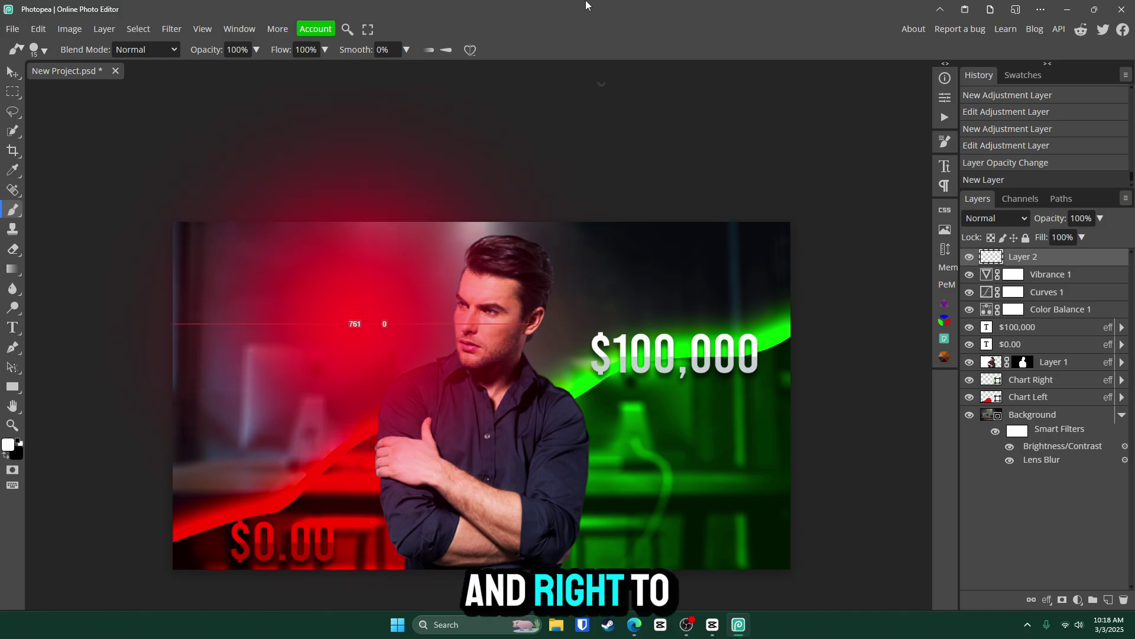
pyautogui.keyDown('alt'); pyautogui.rightClick(526, 219); pyautogui.keyUp('alt')
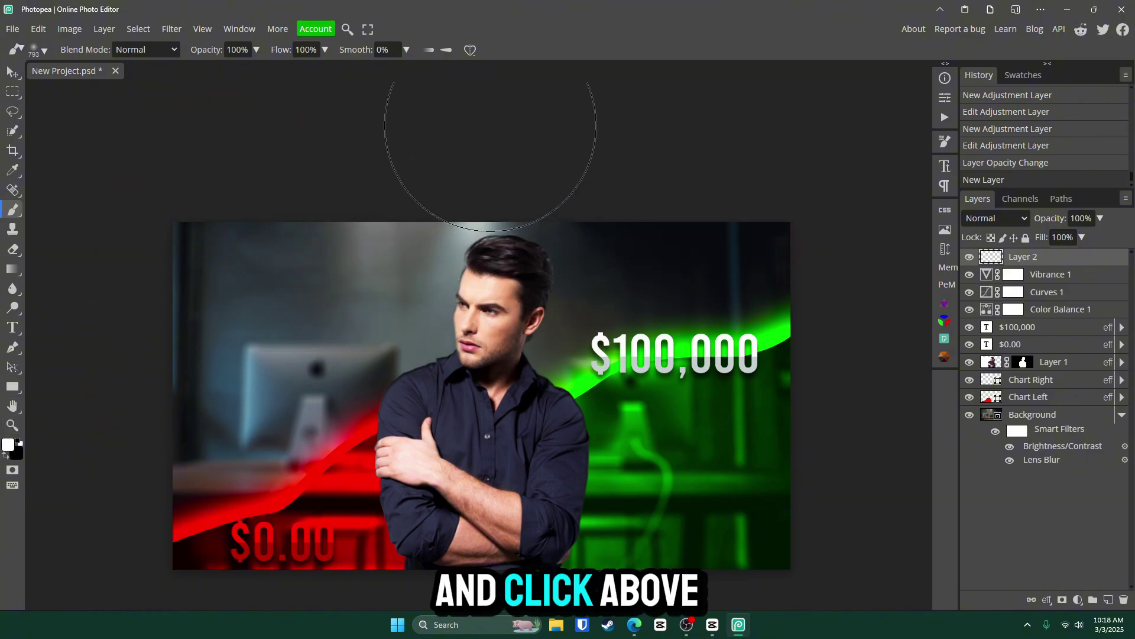
pyautogui.click(493, 139)
pyautogui.hotkey('ctrl', 'z')
pyautogui.keyDown('alt'); pyautogui.rightClick(492, 135); pyautogui.keyUp('alt')
pyautogui.click(490, 133)
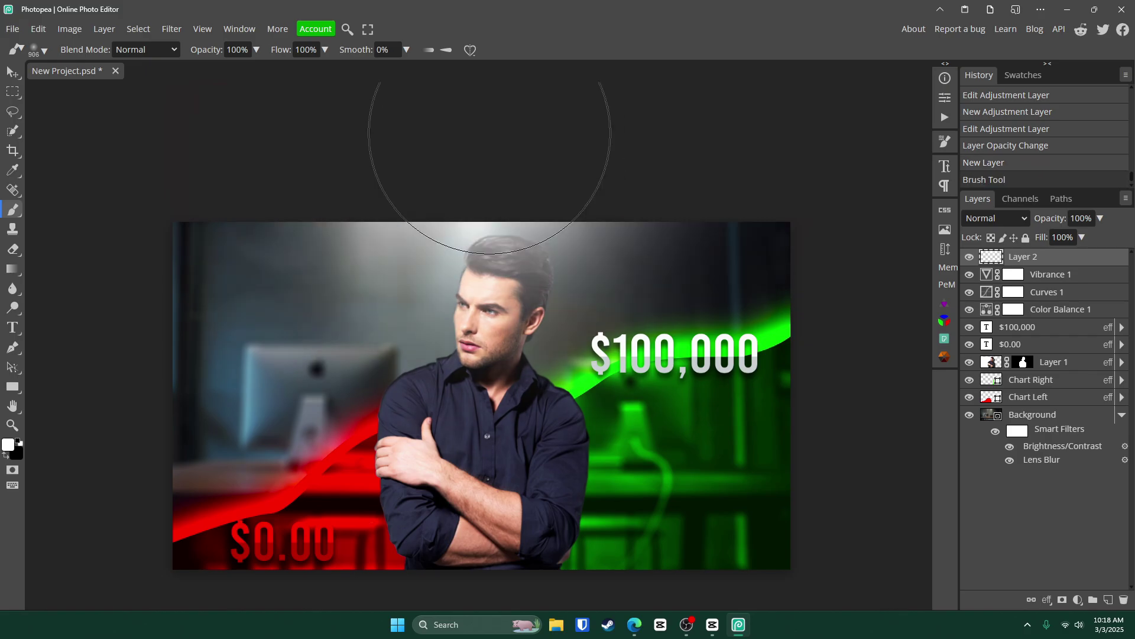
# Look up the SuperBloom by Lunal Graphics plugin in the plugin gallery and view its details
pyautogui.click(13, 425)
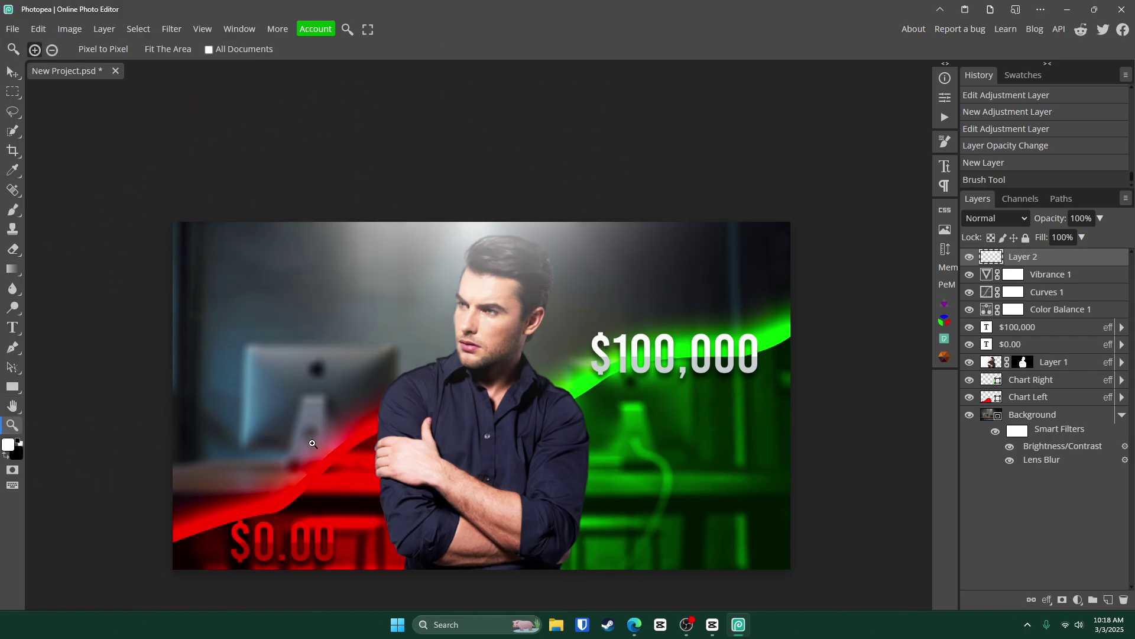
pyautogui.click(318, 444)
pyautogui.scroll(3, 423, 261)
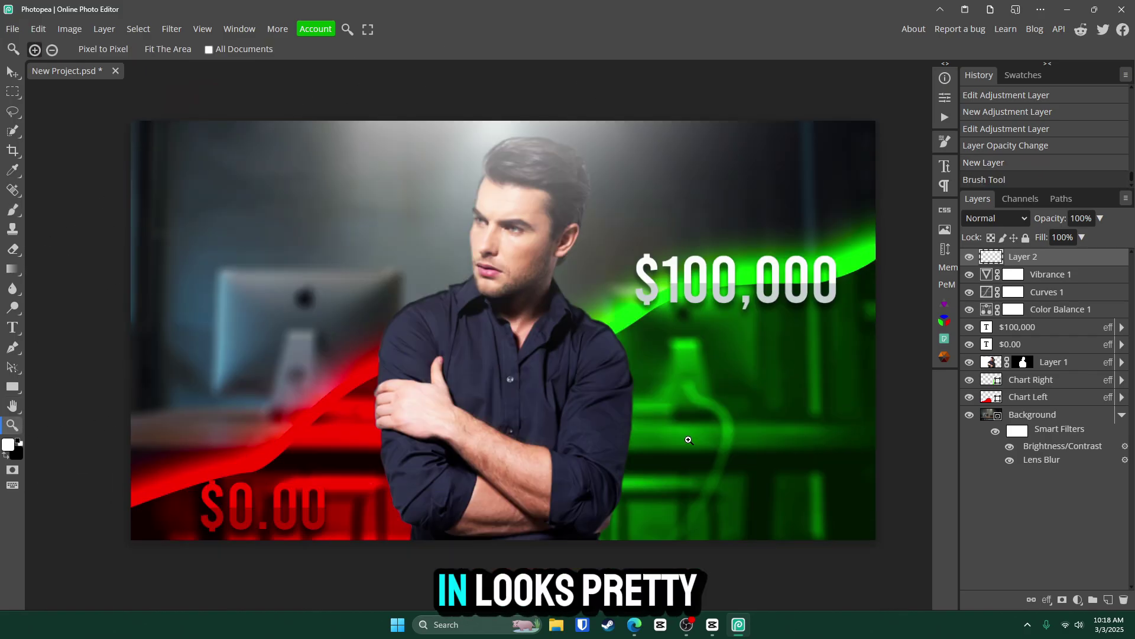
pyautogui.scroll(-1, 715, 409)
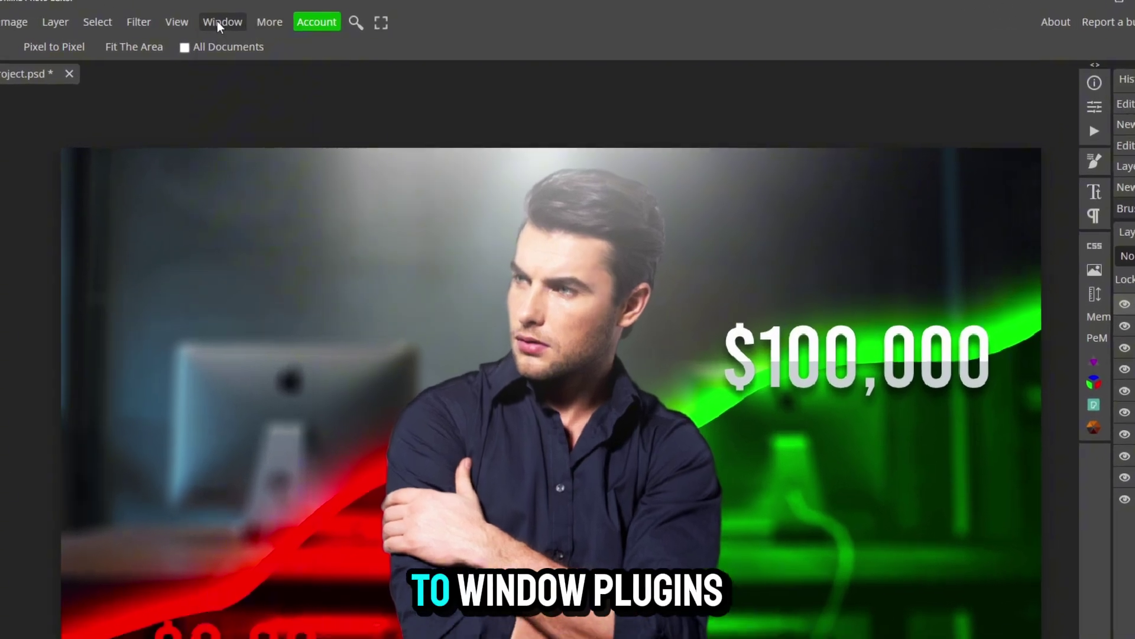
pyautogui.click(237, 30)
pyautogui.click(267, 78)
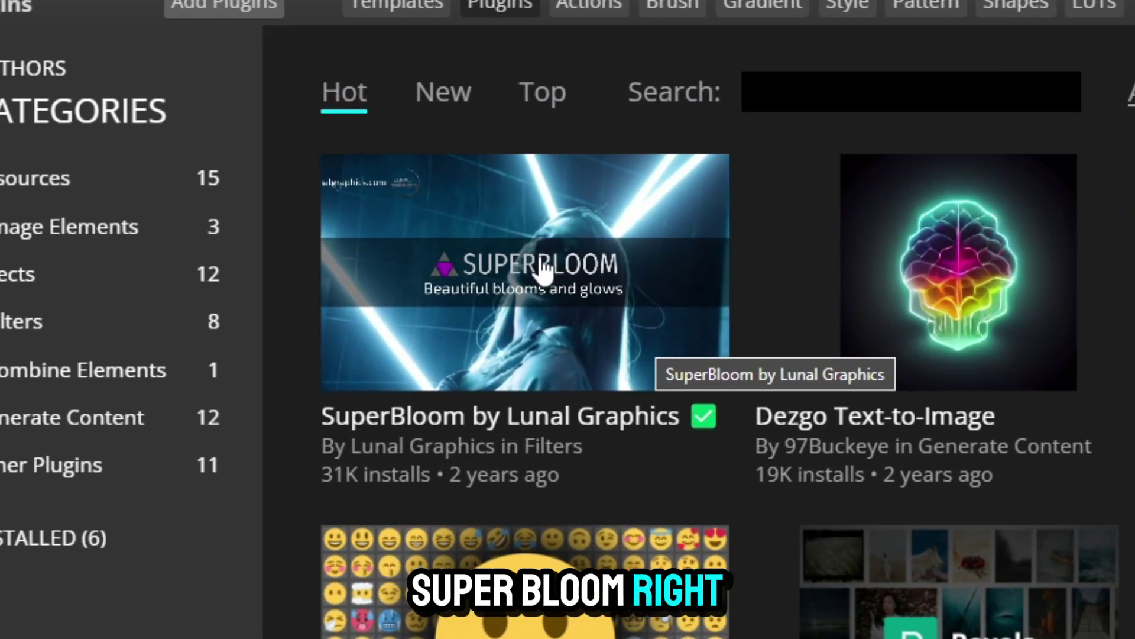
pyautogui.click(241, 165)
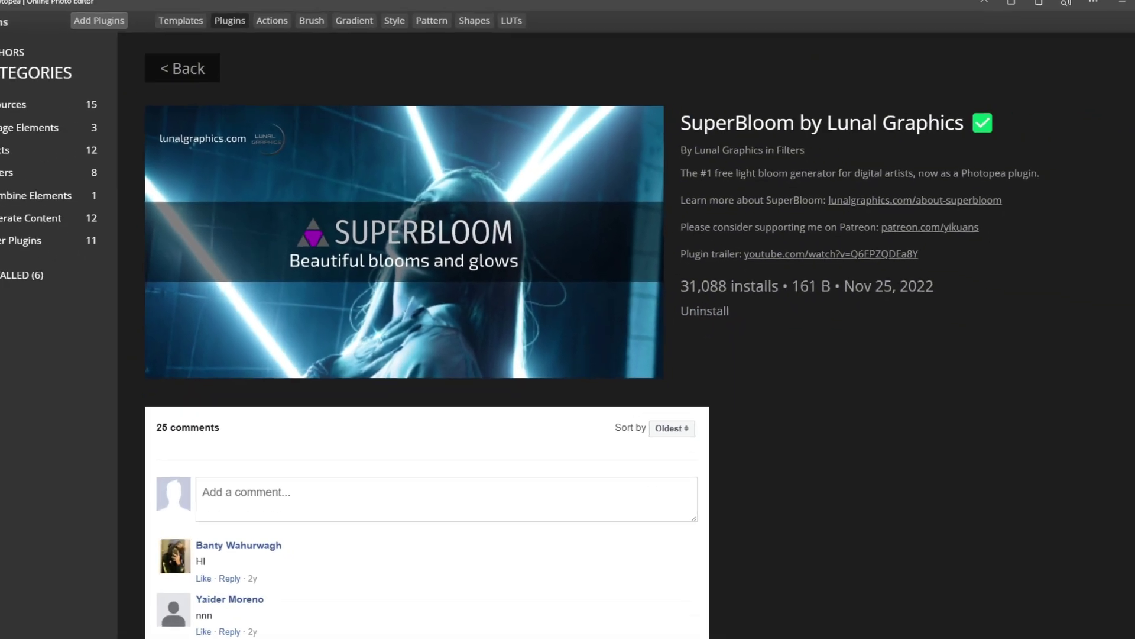
pyautogui.click(1127, 21)
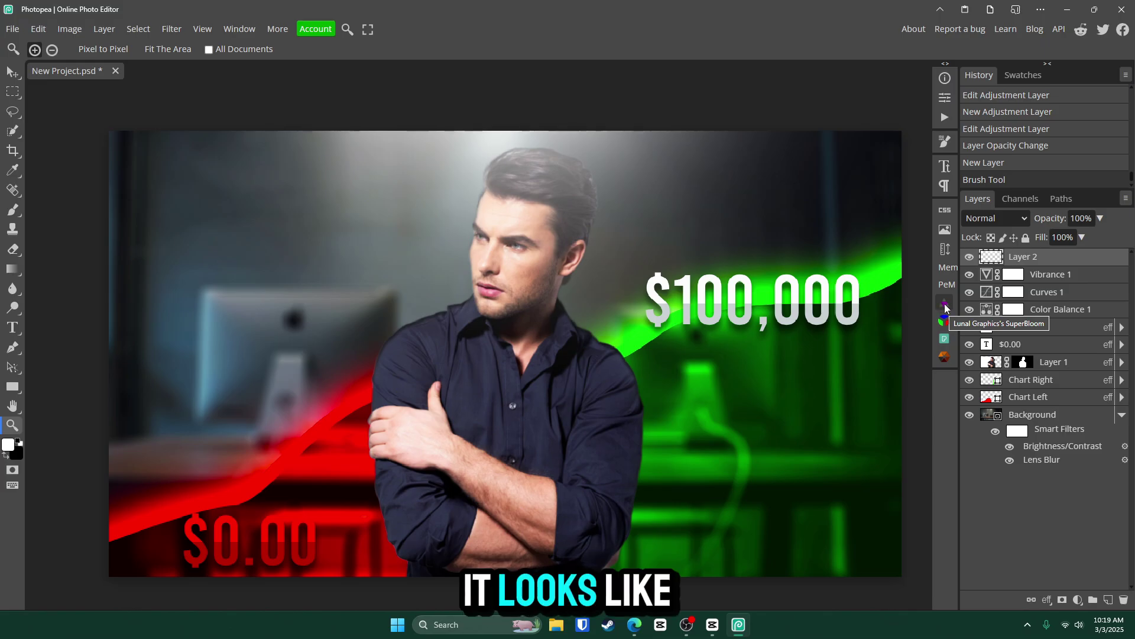
# Add a SuperBloom glow with its default settings to the document and reduce the bloom layer's opacity to 29%
pyautogui.click(946, 308)
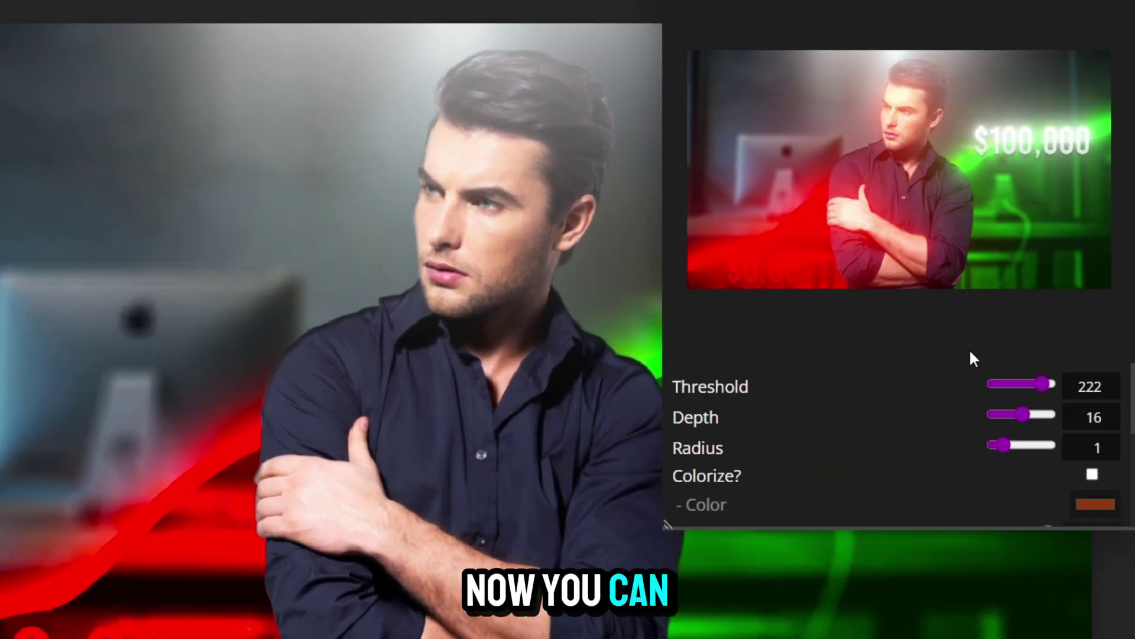
pyautogui.scroll(-5, 829, 385)
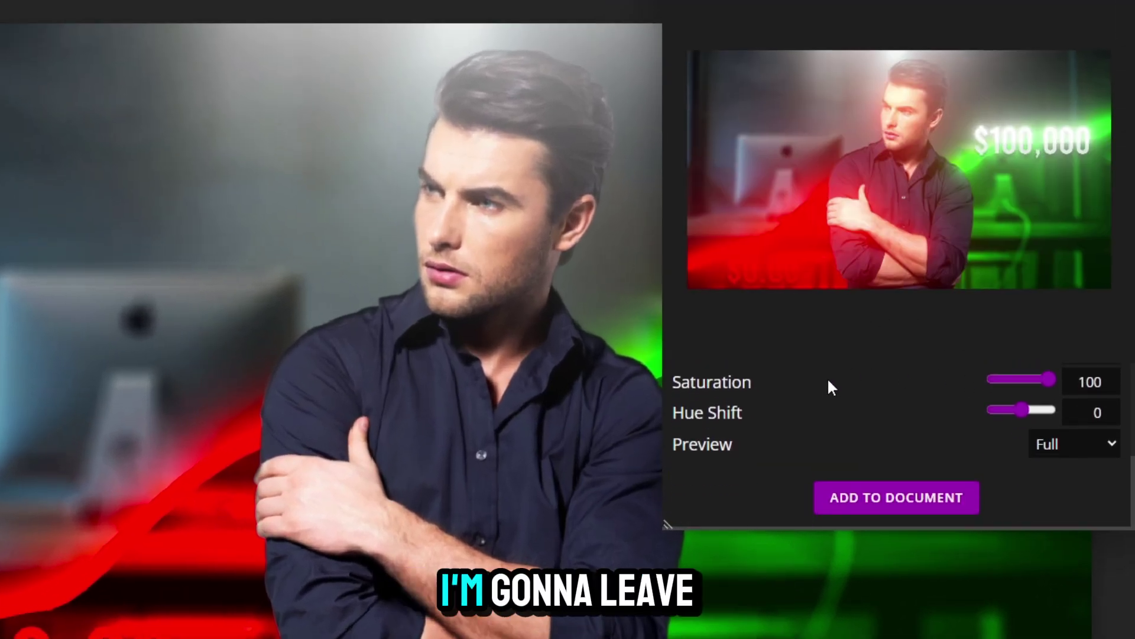
pyautogui.click(897, 497)
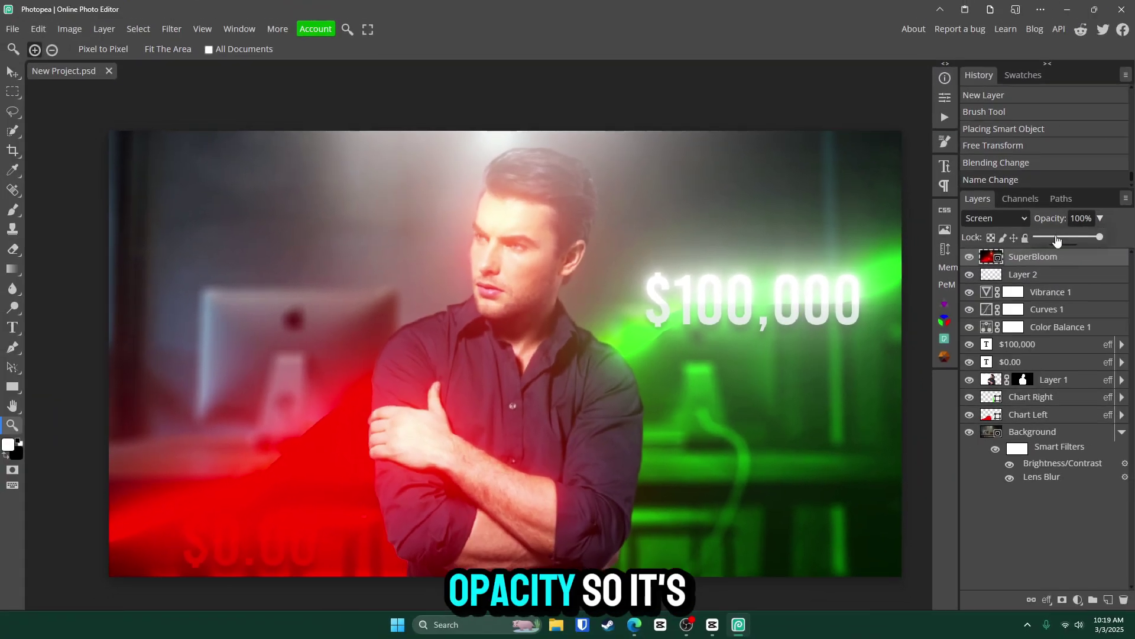
pyautogui.moveTo(1058, 240); pyautogui.dragTo(1052, 239)
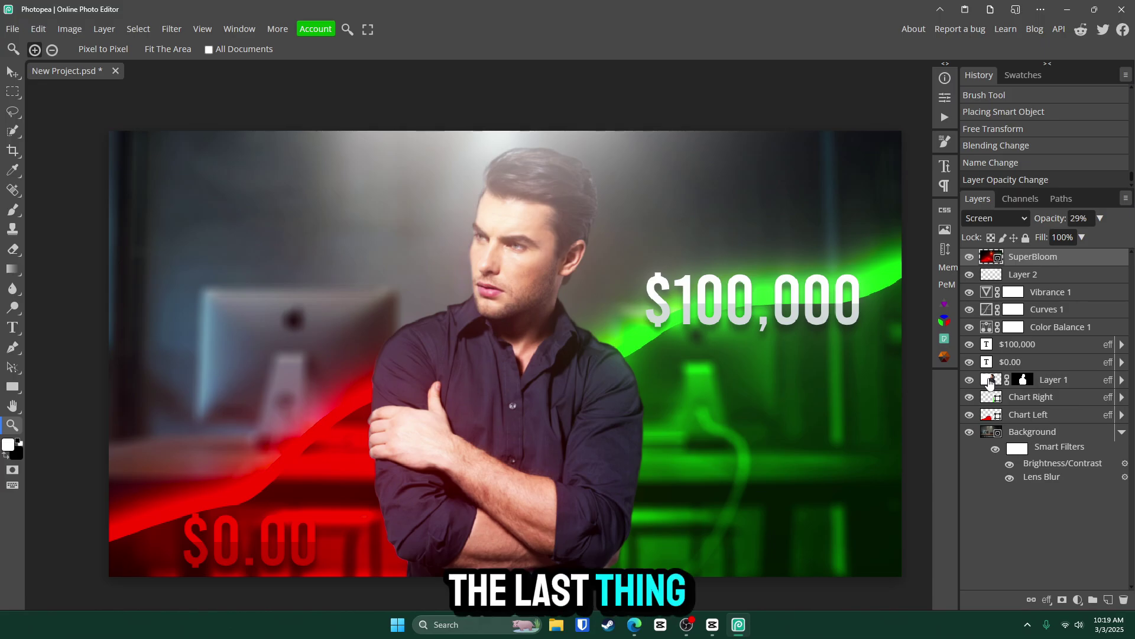
# Apply a Camera Raw filter to the man's layer with texture 75 and clarity 21
pyautogui.click(992, 383)
pyautogui.click(171, 29)
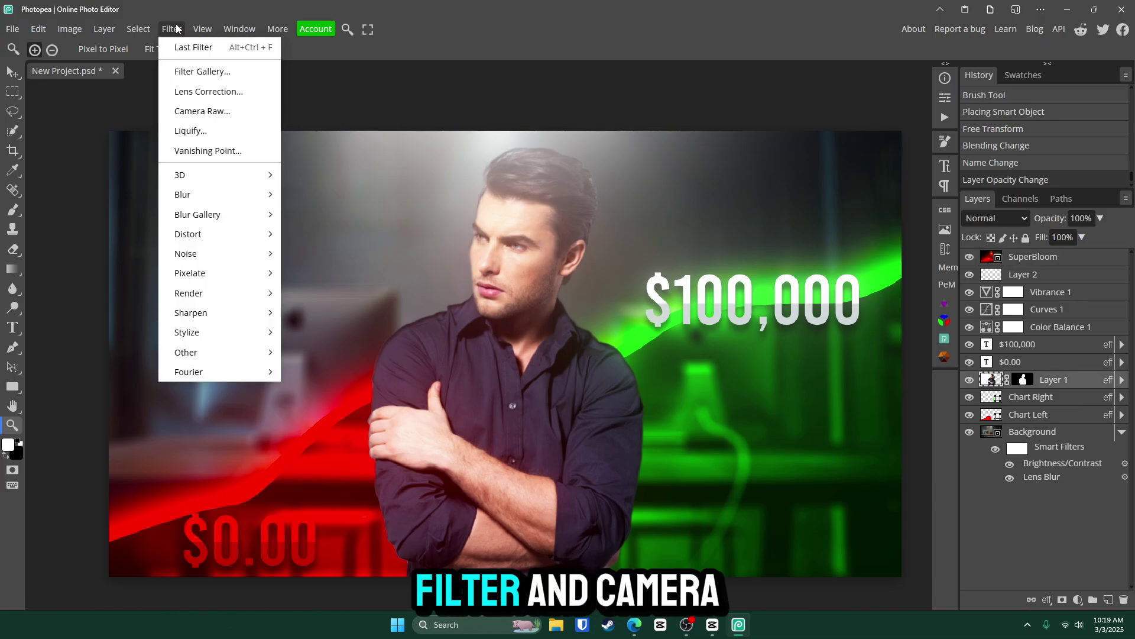
pyautogui.click(228, 110)
pyautogui.scroll(-1, 1056, 470)
pyautogui.moveTo(1052, 470); pyautogui.dragTo(1074, 537)
pyautogui.scroll(2, 1032, 497)
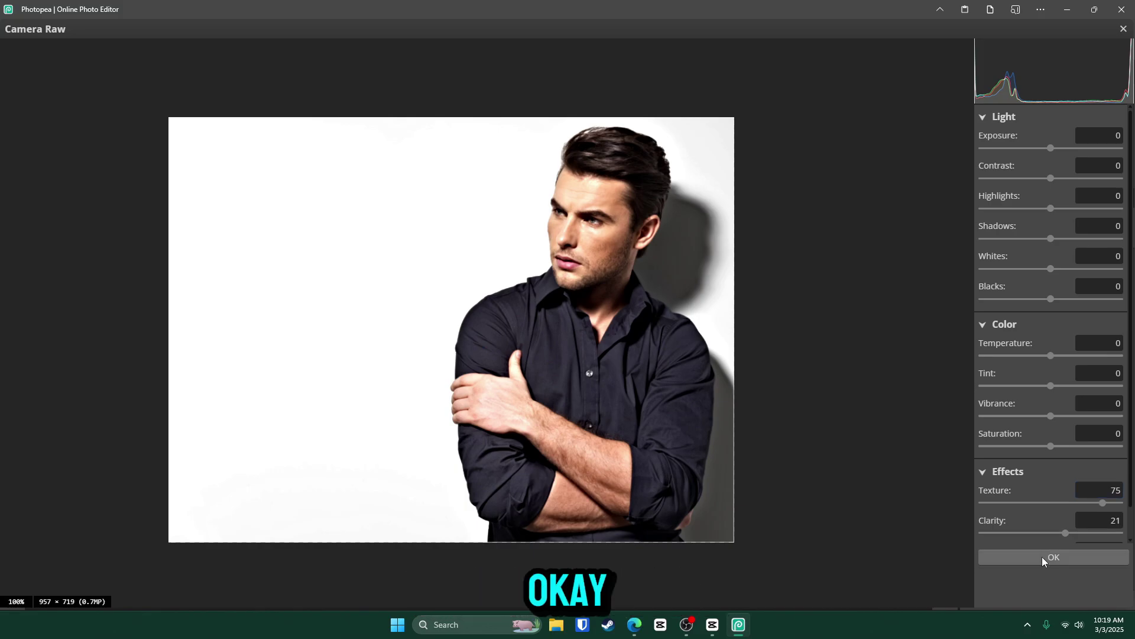
pyautogui.click(1042, 555)
pyautogui.click(1004, 181)
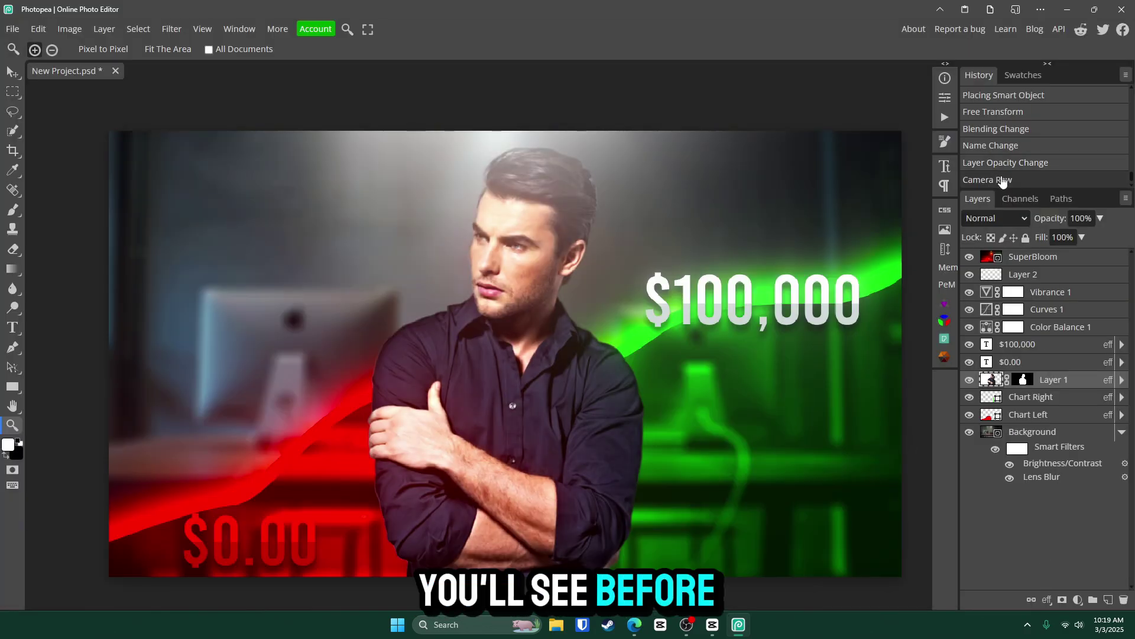
# Add a mask to the SuperBloom layer and paint black over the man's head and body to remove the glow there
pyautogui.click(974, 260)
pyautogui.press('b')
pyautogui.press('x')
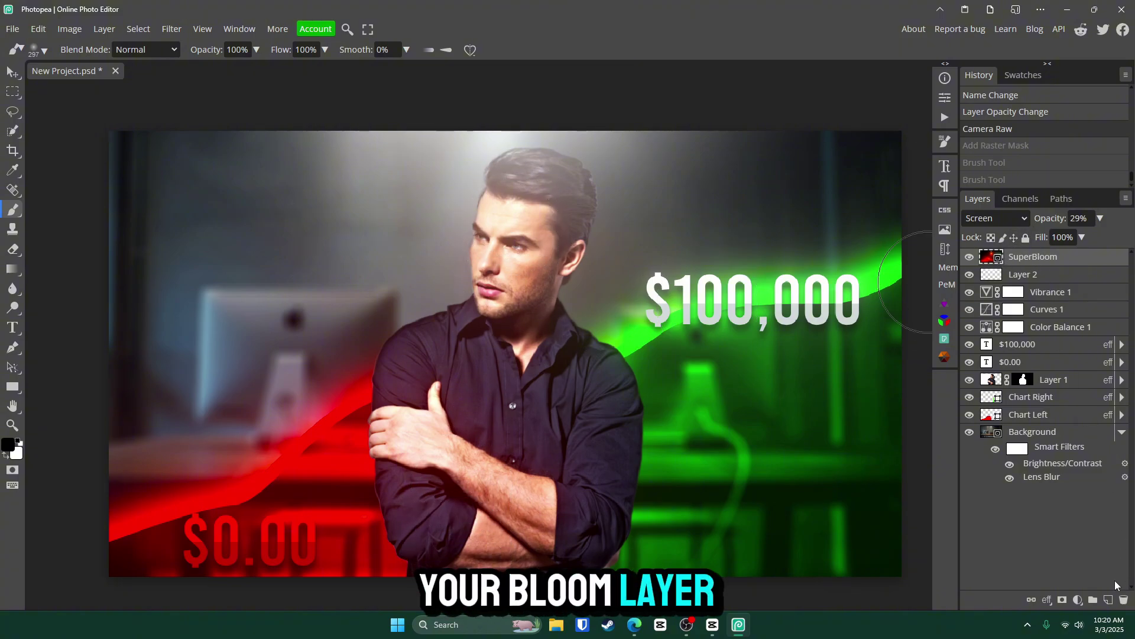
pyautogui.click(1062, 601)
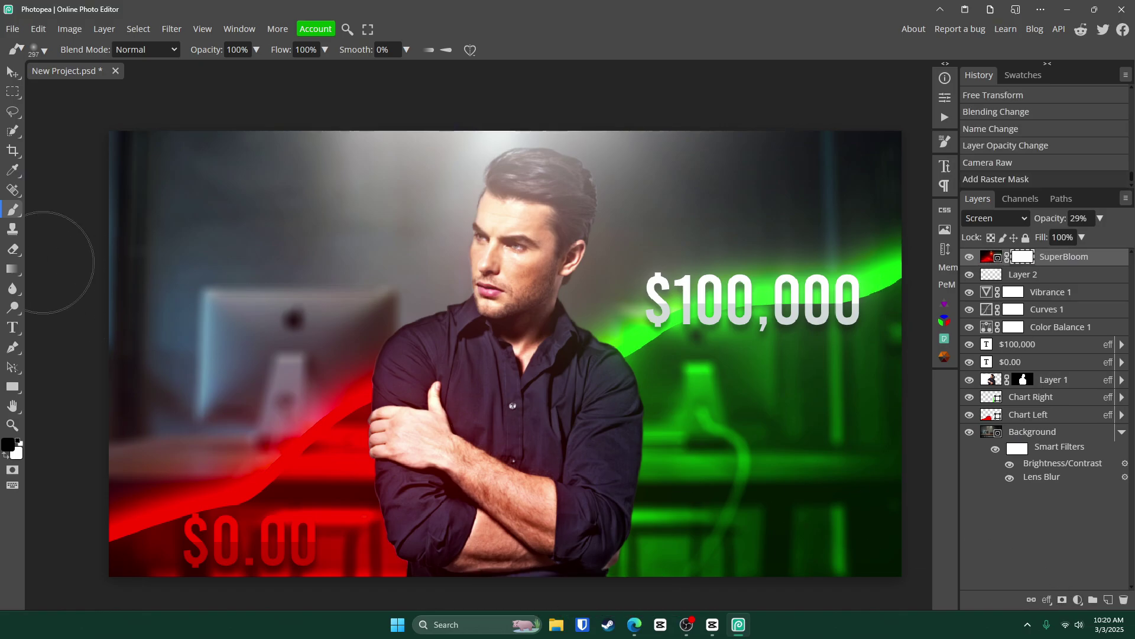
pyautogui.click(510, 226)
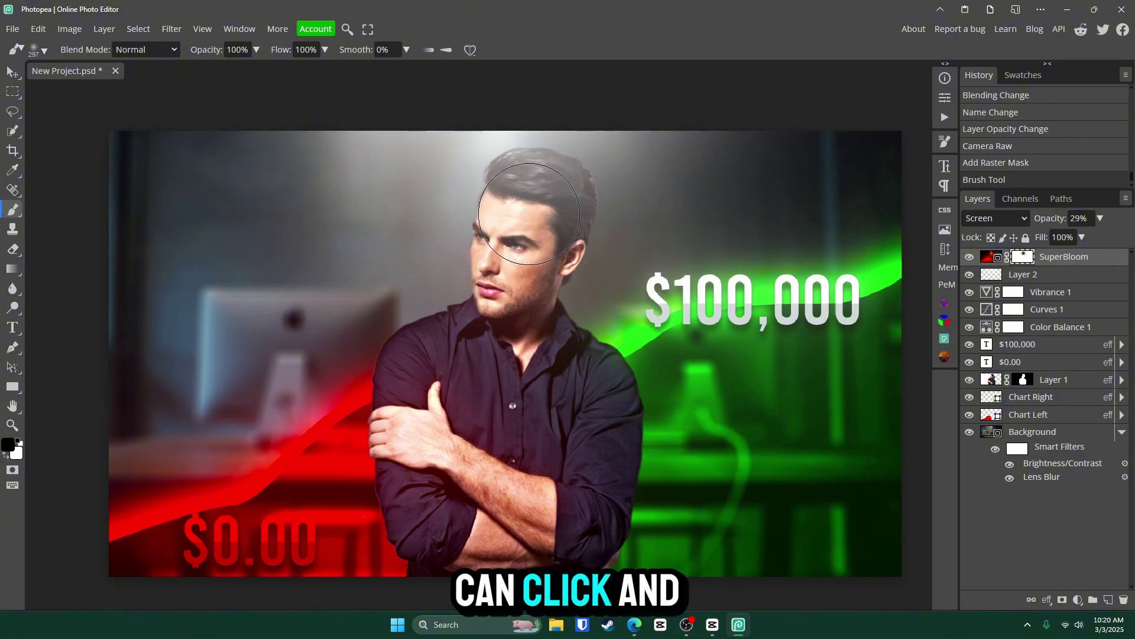
pyautogui.moveTo(517, 278)
pyautogui.mouseDown()
pyautogui.moveTo(450, 419)
pyautogui.moveTo(447, 470)
pyautogui.moveTo(467, 541)
pyautogui.moveTo(533, 539)
pyautogui.moveTo(531, 438)
pyautogui.moveTo(561, 470)
pyautogui.mouseUp()
pyautogui.moveTo(536, 357); pyautogui.dragTo(513, 272)
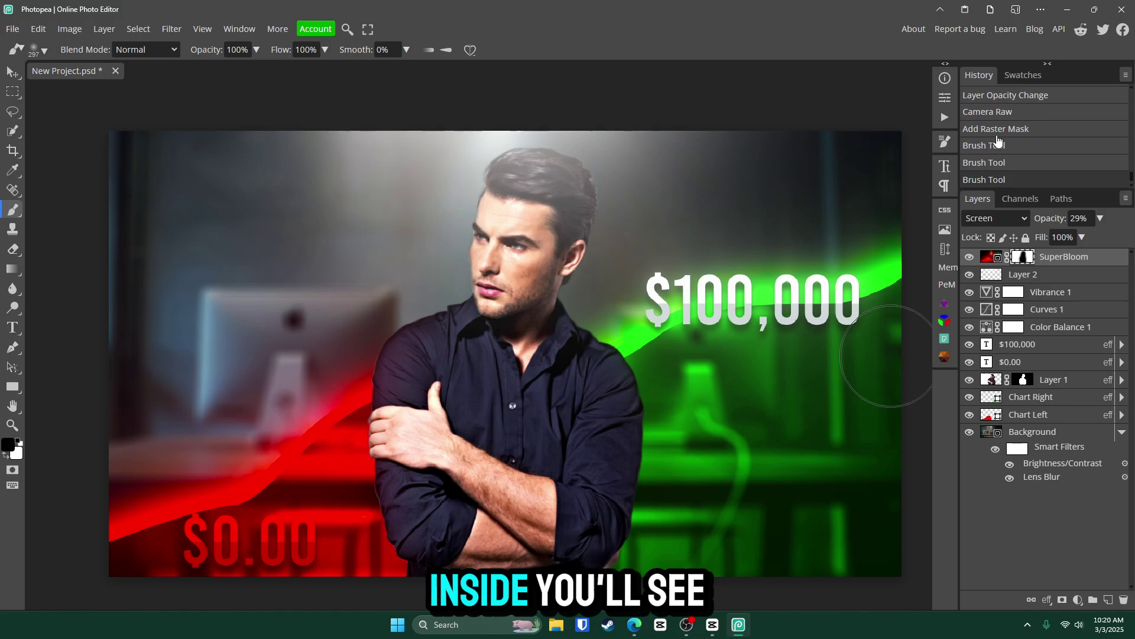
pyautogui.click(1000, 135)
pyautogui.click(999, 179)
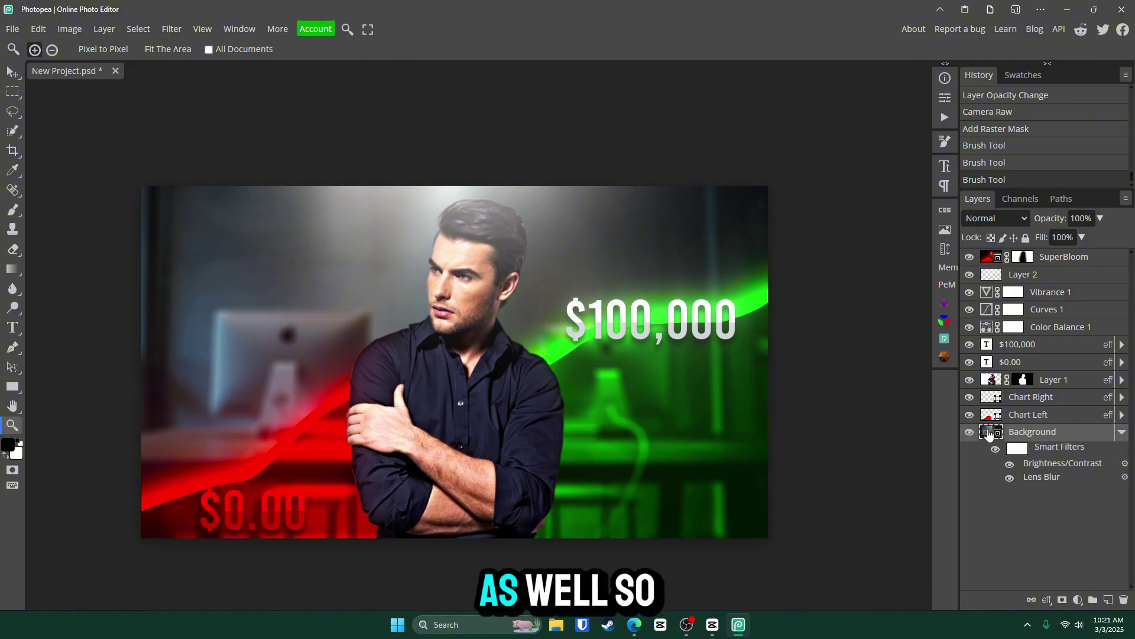
# Set the brightness of the Background layer's Brightness/Contrast smart filter to -130
pyautogui.doubleClick(1048, 467)
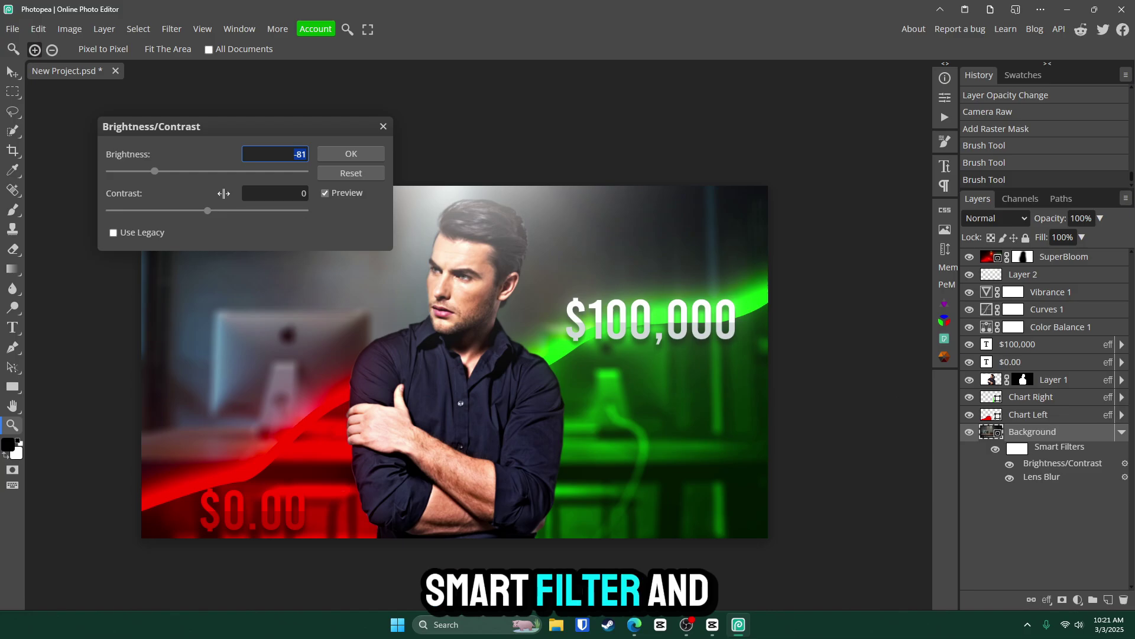
pyautogui.moveTo(155, 172); pyautogui.dragTo(123, 177)
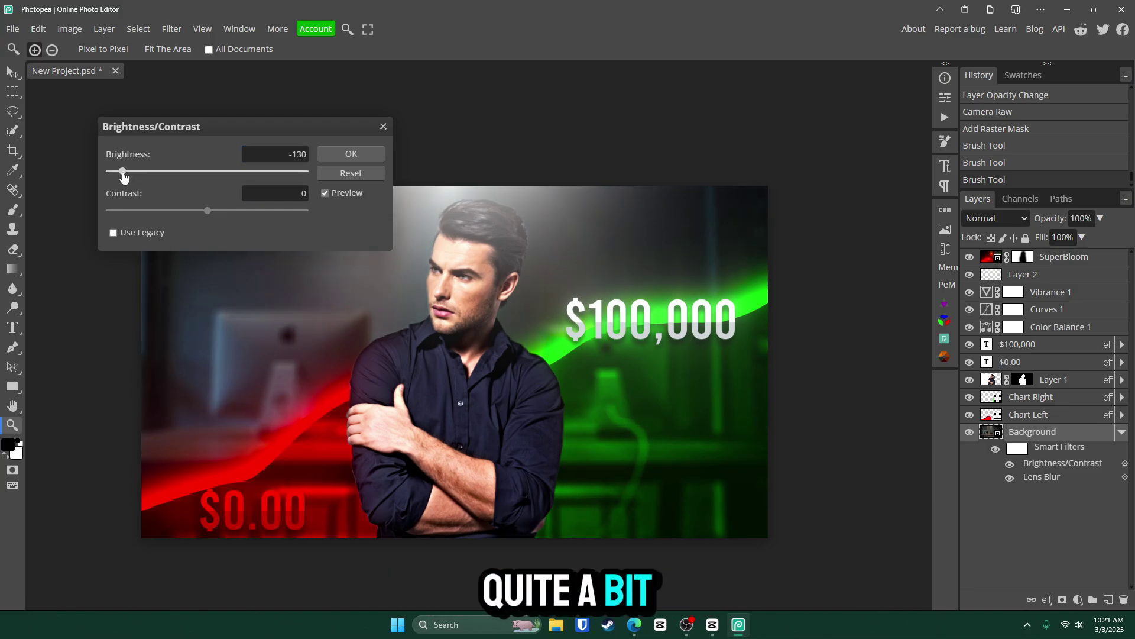
pyautogui.press('Return')
# Apply a Hue/Saturation adjustment to the man's layer with the hue at 7 and slightly raised saturation
pyautogui.click(1021, 380)
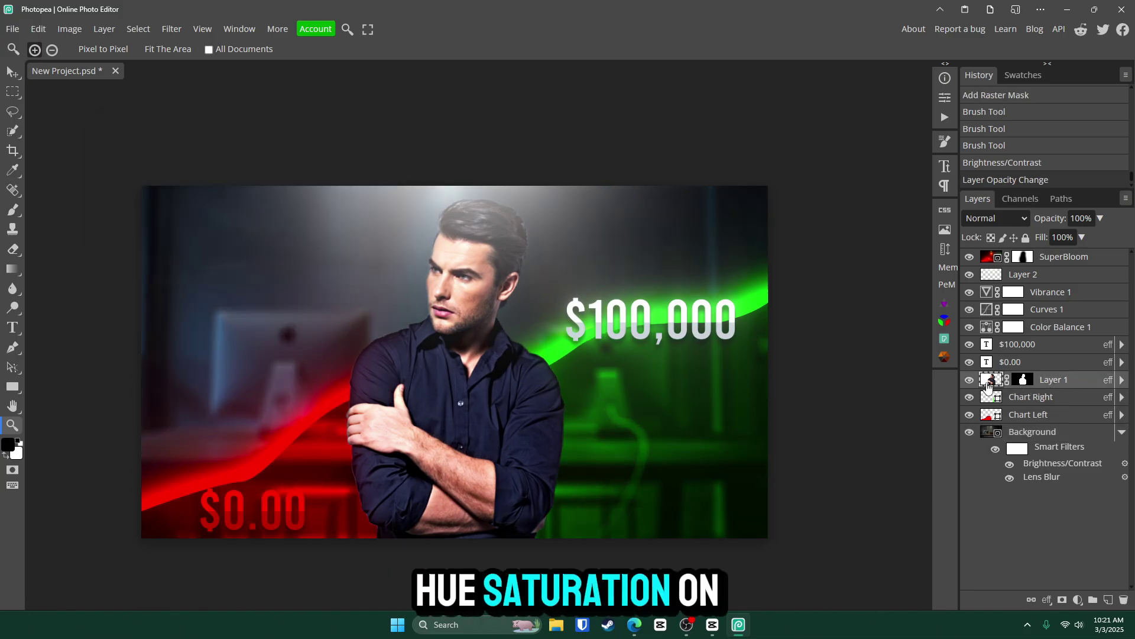
pyautogui.click(70, 29)
pyautogui.moveTo(94, 71)
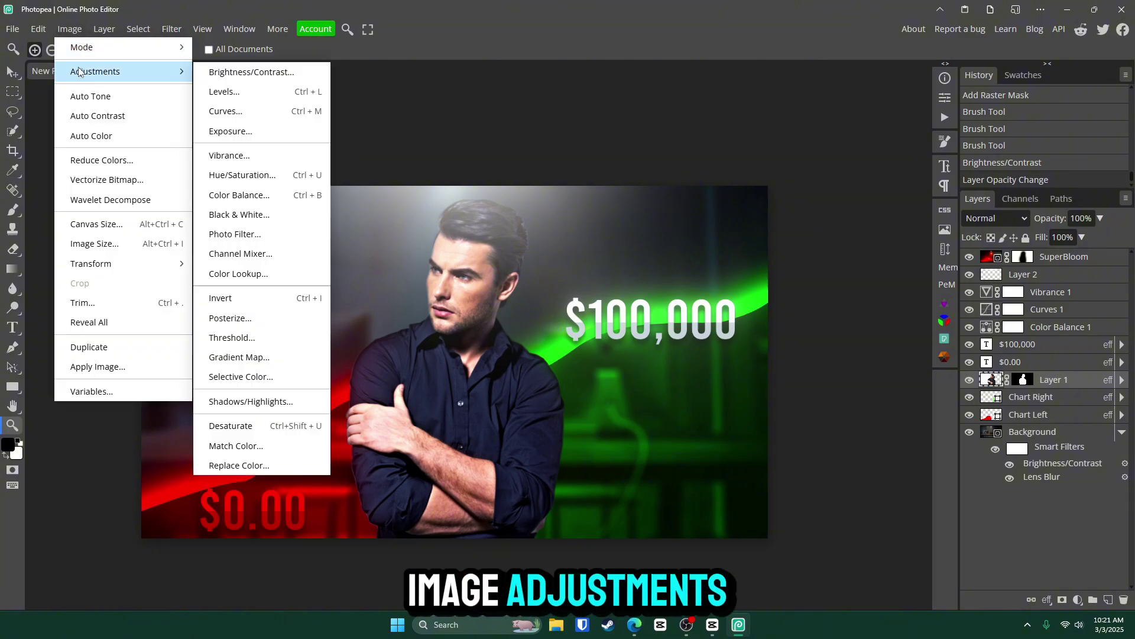
pyautogui.click(272, 173)
pyautogui.moveTo(206, 194); pyautogui.dragTo(208, 193)
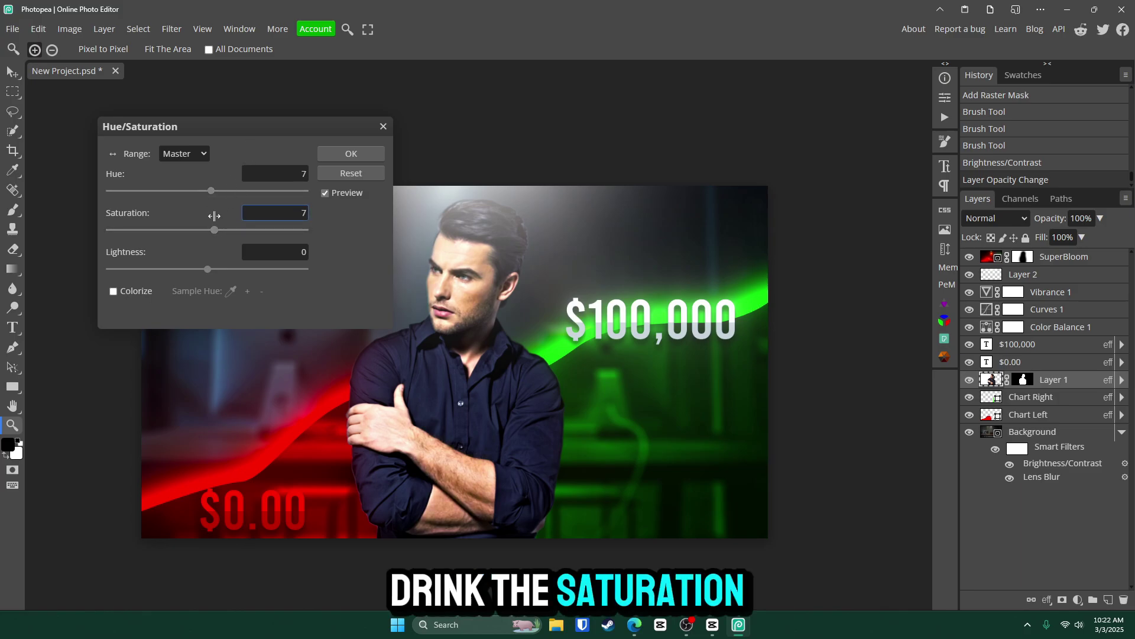
pyautogui.moveTo(207, 229); pyautogui.dragTo(209, 231)
pyautogui.click(341, 156)
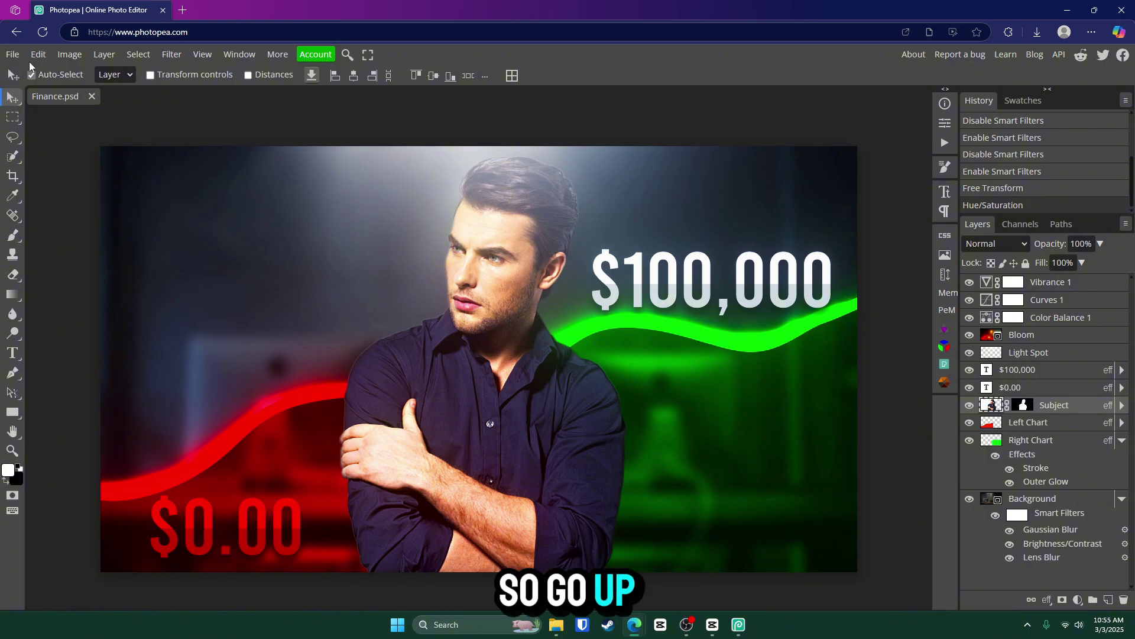
# Export the Finance thumbnail as a JPG at 100% quality
pyautogui.click(13, 55)
pyautogui.moveTo(84, 242)
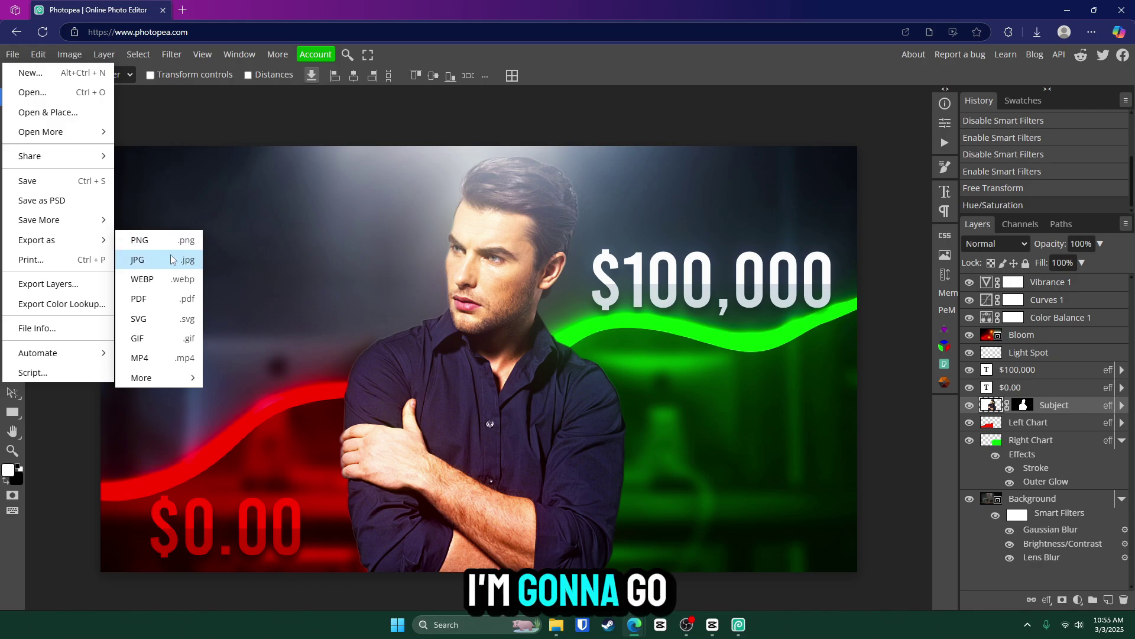
pyautogui.click(156, 266)
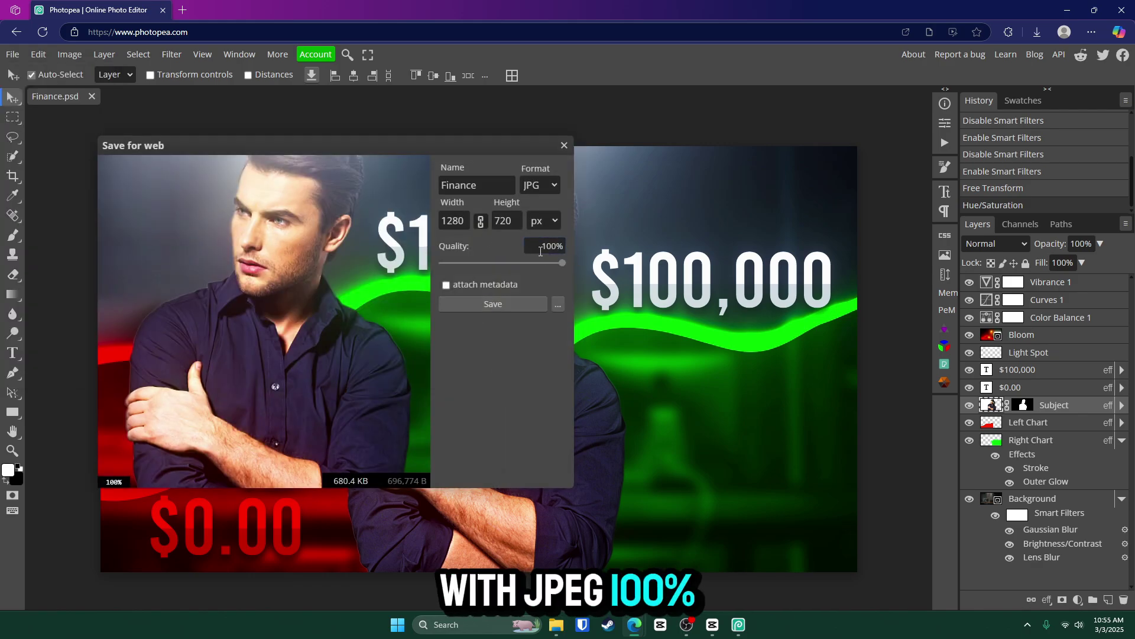